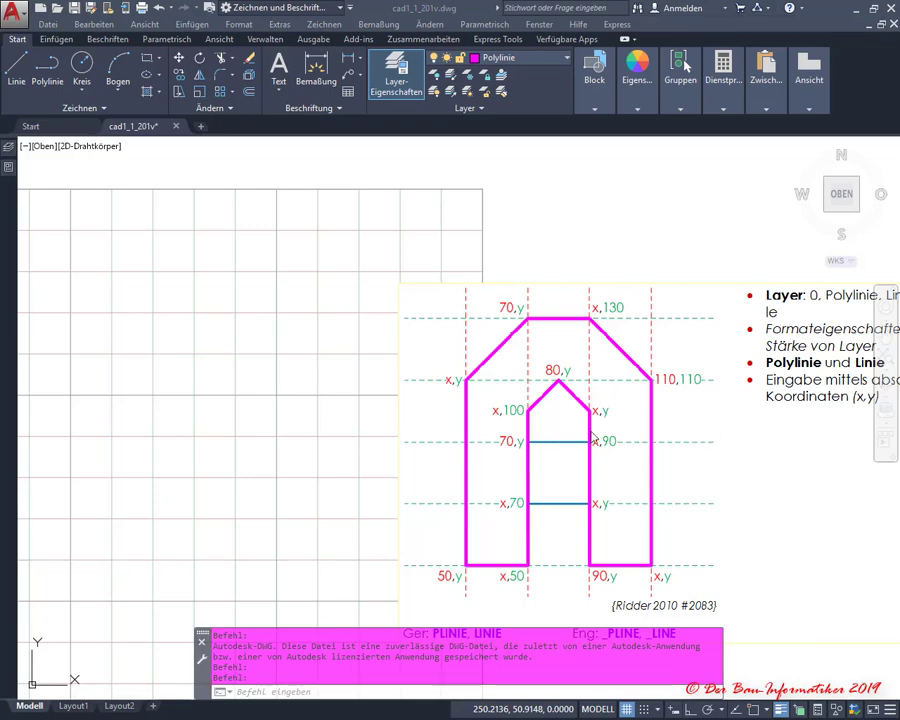
- Turn on grid snap and make Linien the current layer
click(534, 456)
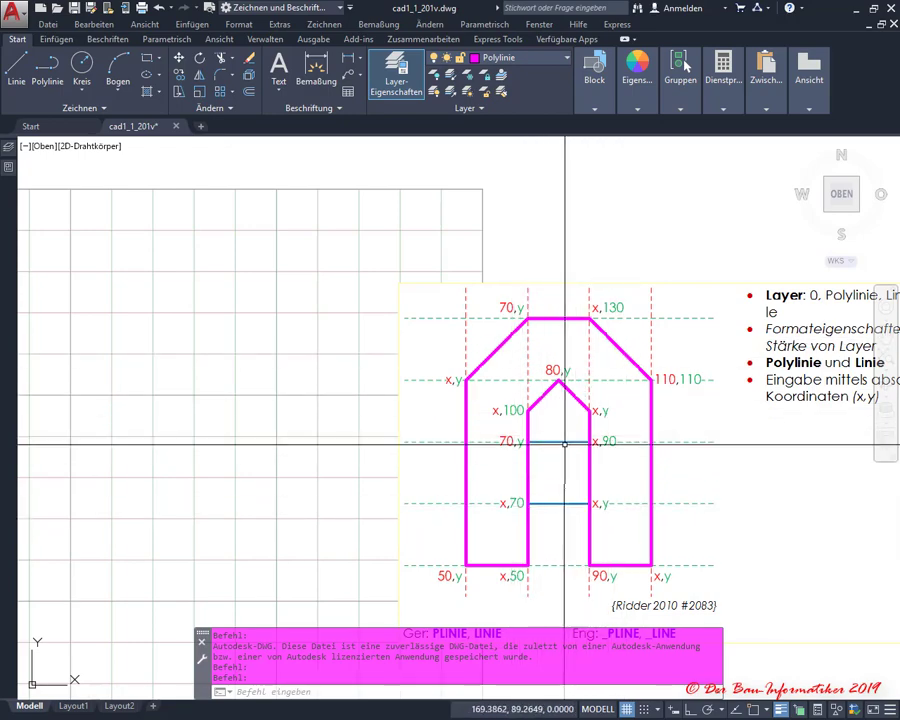
middle_drag(539, 509, 621, 485)
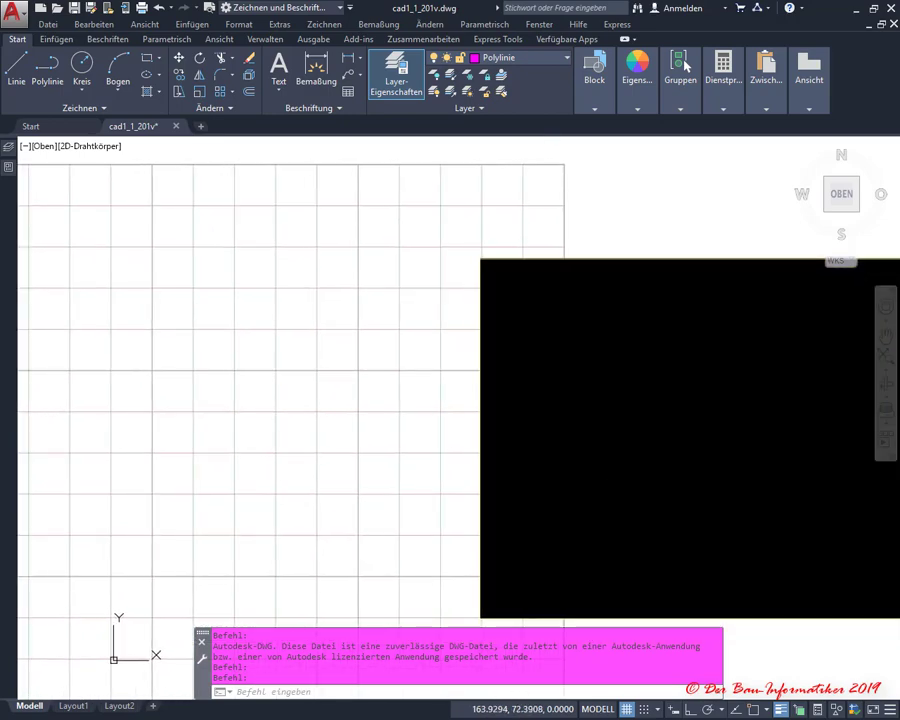
middle_drag(564, 534, 630, 524)
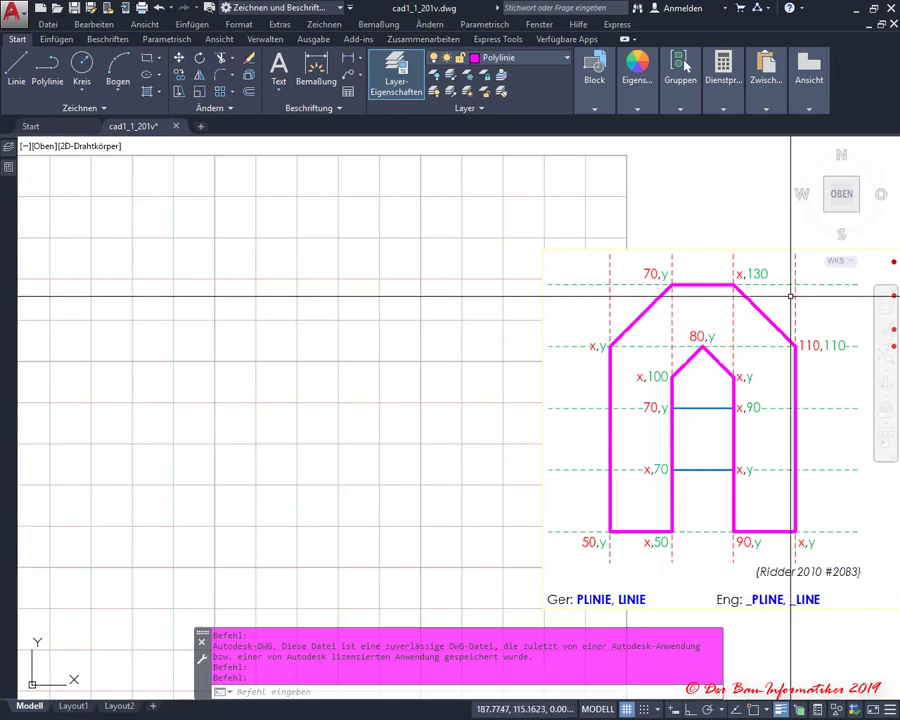
click(850, 263)
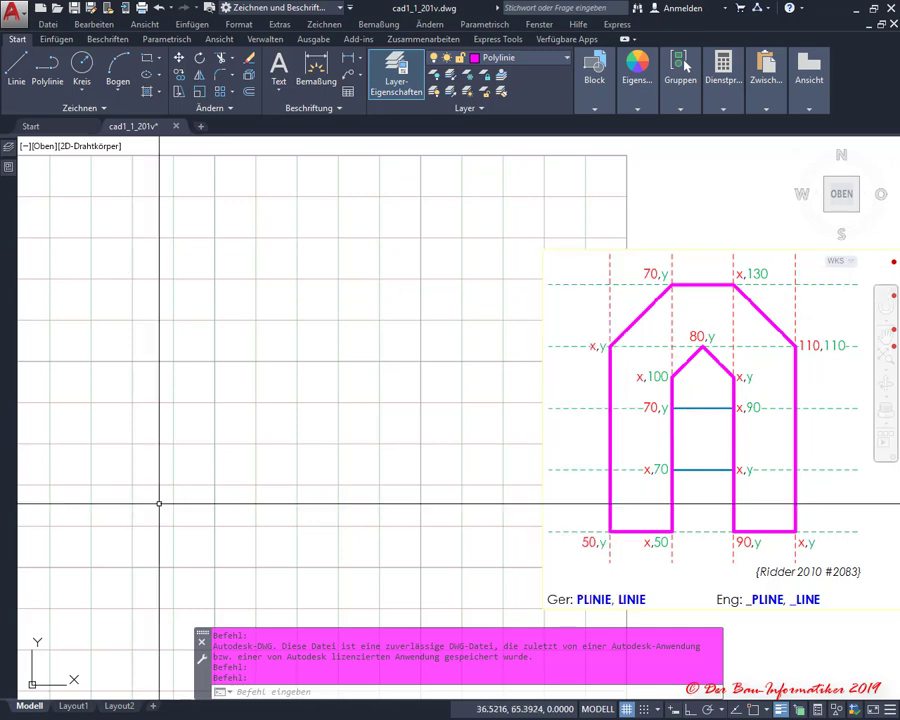
mouse_move(202, 464)
middle_down()
mouse_move(369, 405)
mouse_move(323, 442)
mouse_move(204, 465)
middle_up()
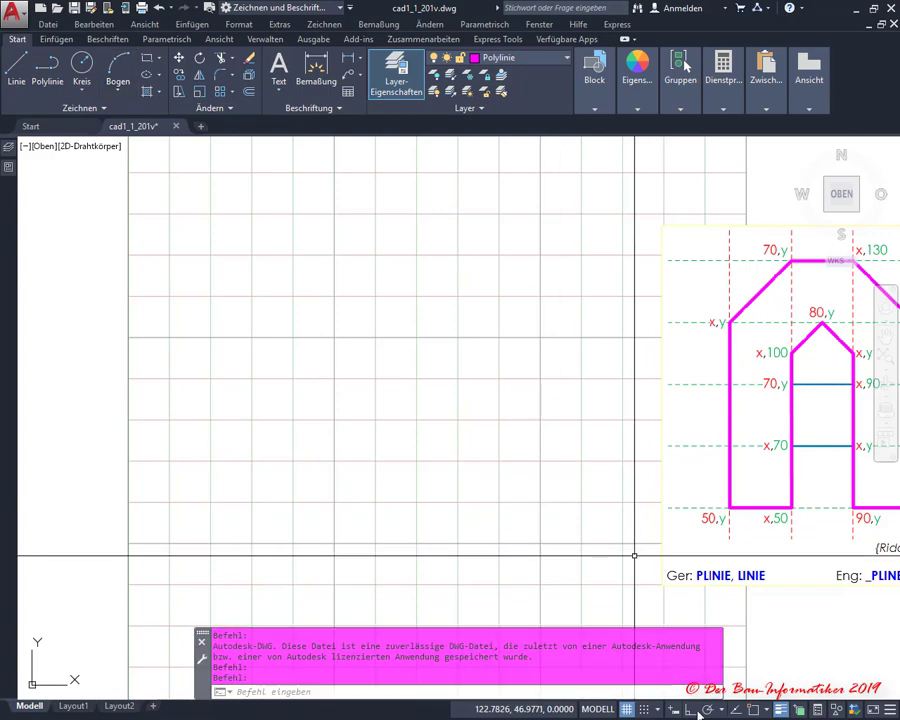
click(646, 709)
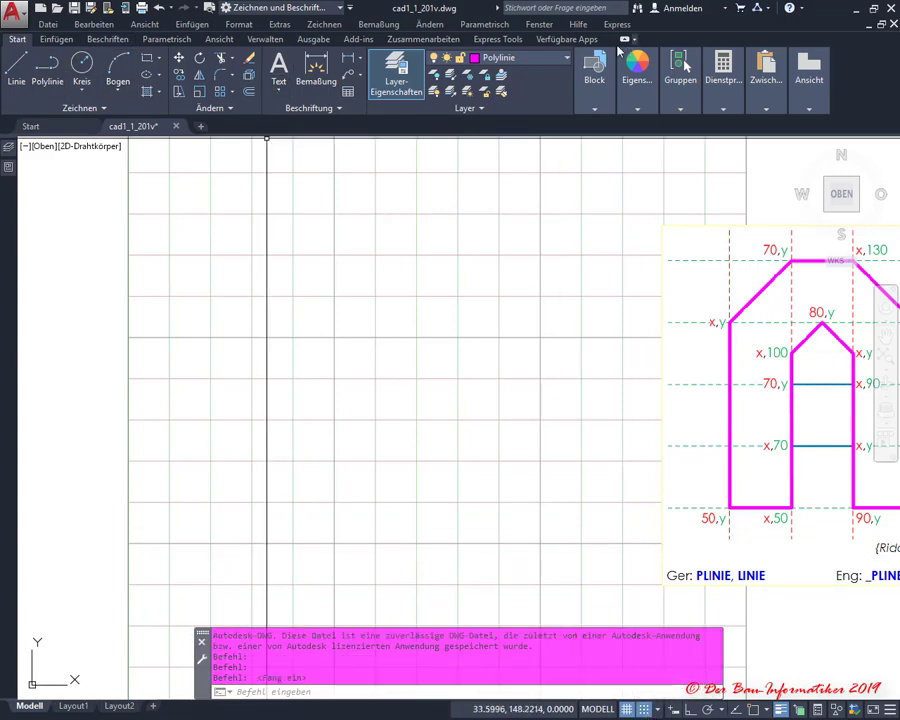
click(583, 62)
click(567, 58)
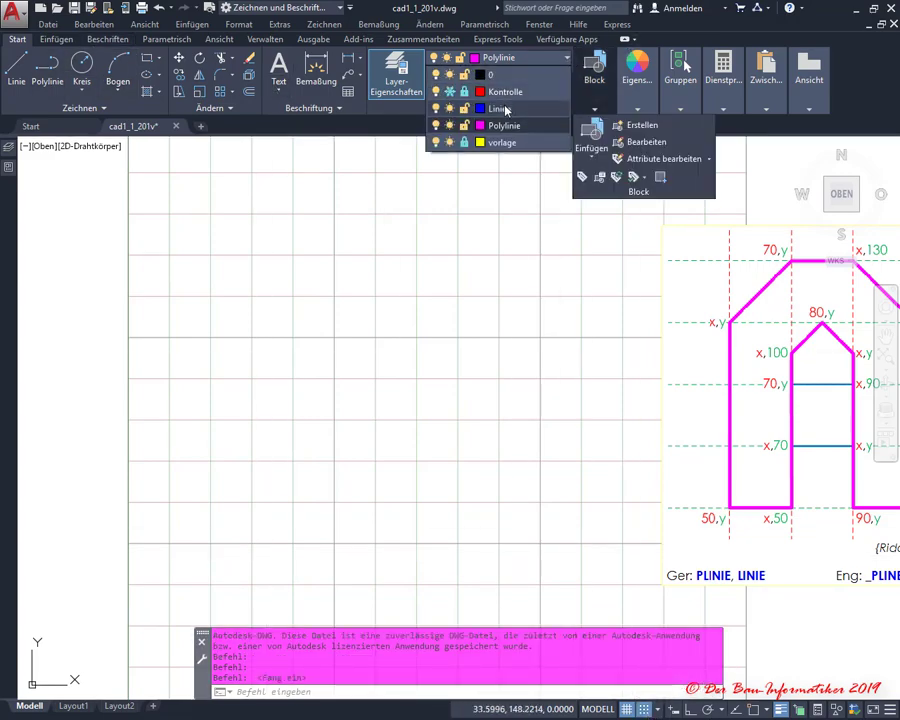
click(490, 146)
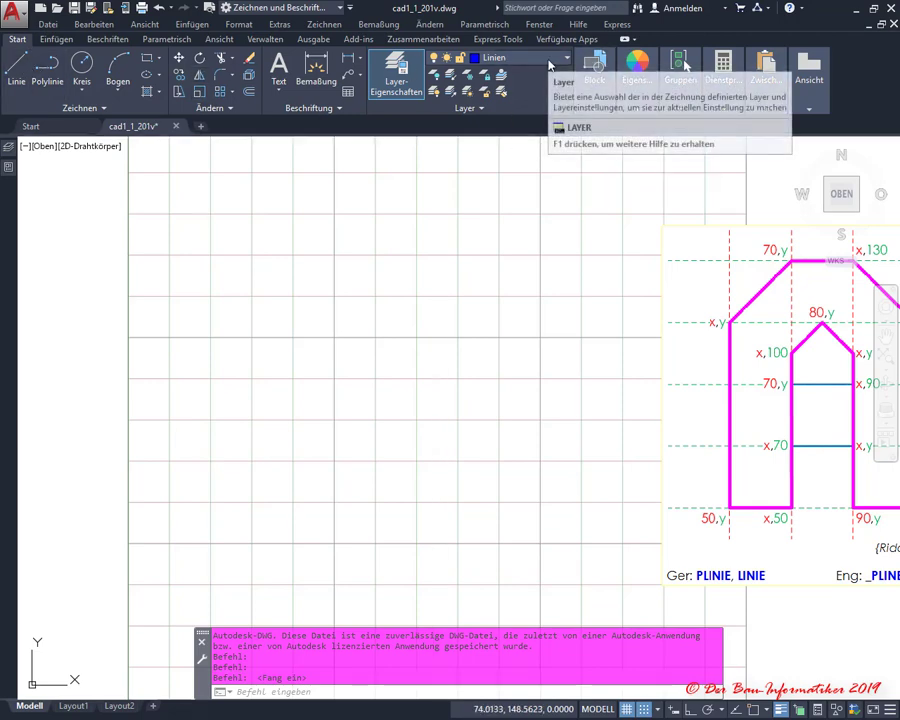
- Draw four lines through corners (20,120), (90,120), (90,60), (20,60), closing at the start
click(18, 68)
click(211, 256)
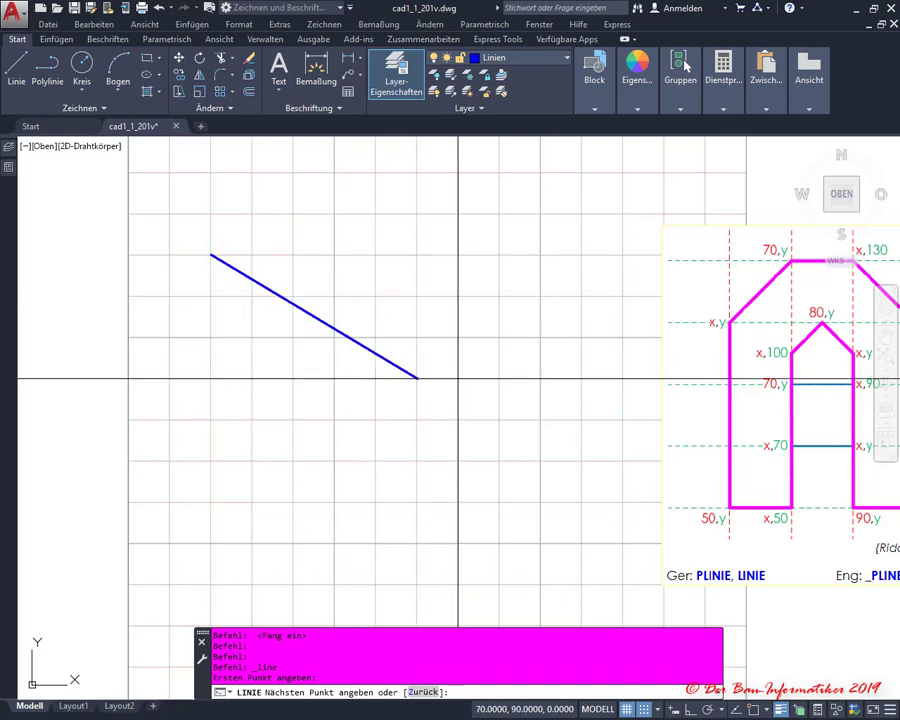
click(499, 256)
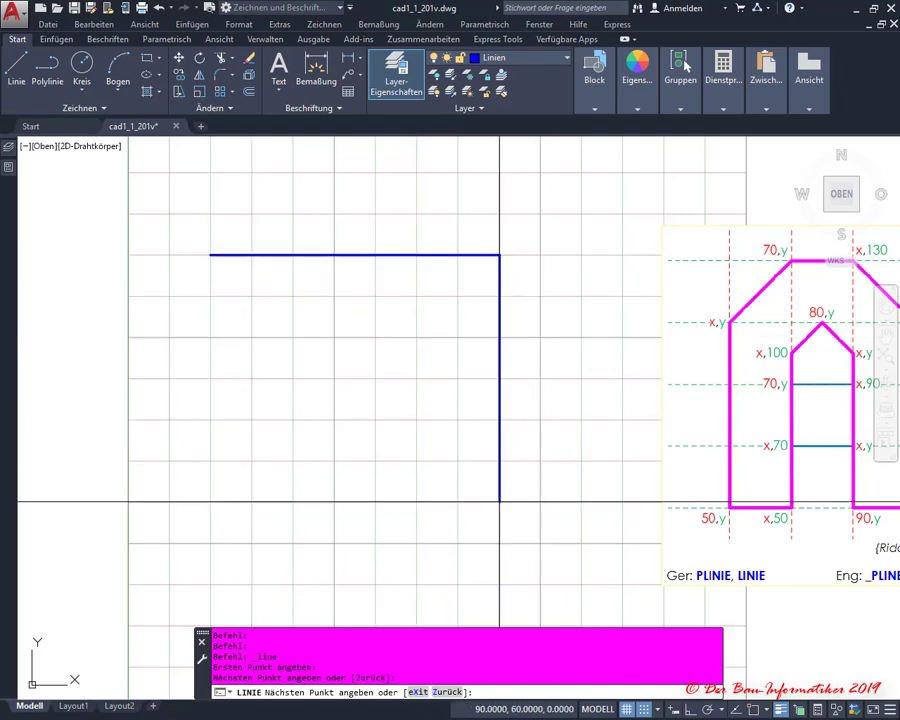
click(499, 501)
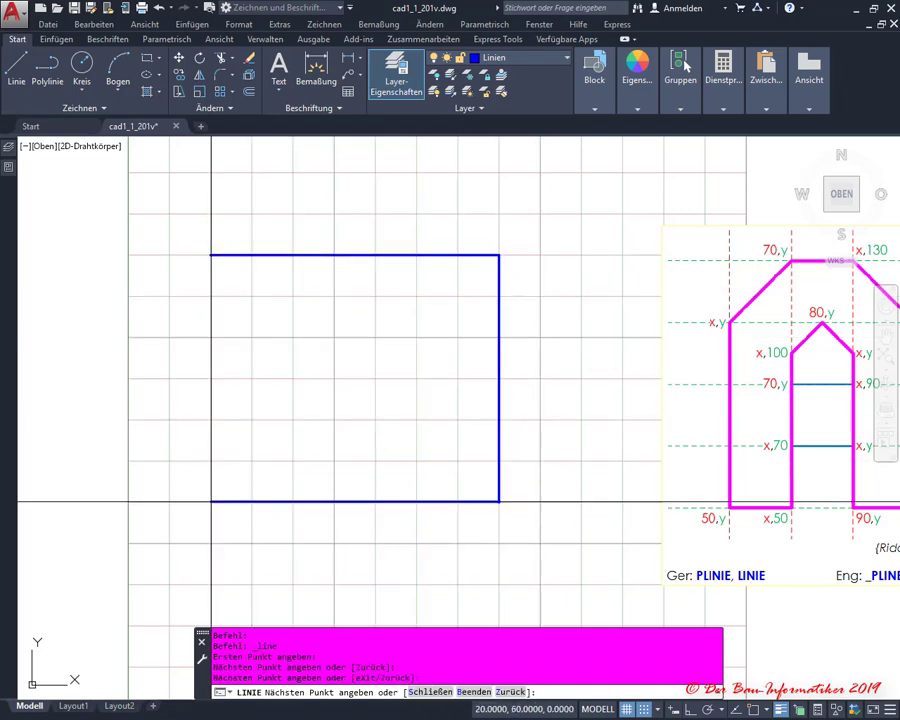
click(211, 501)
click(211, 256)
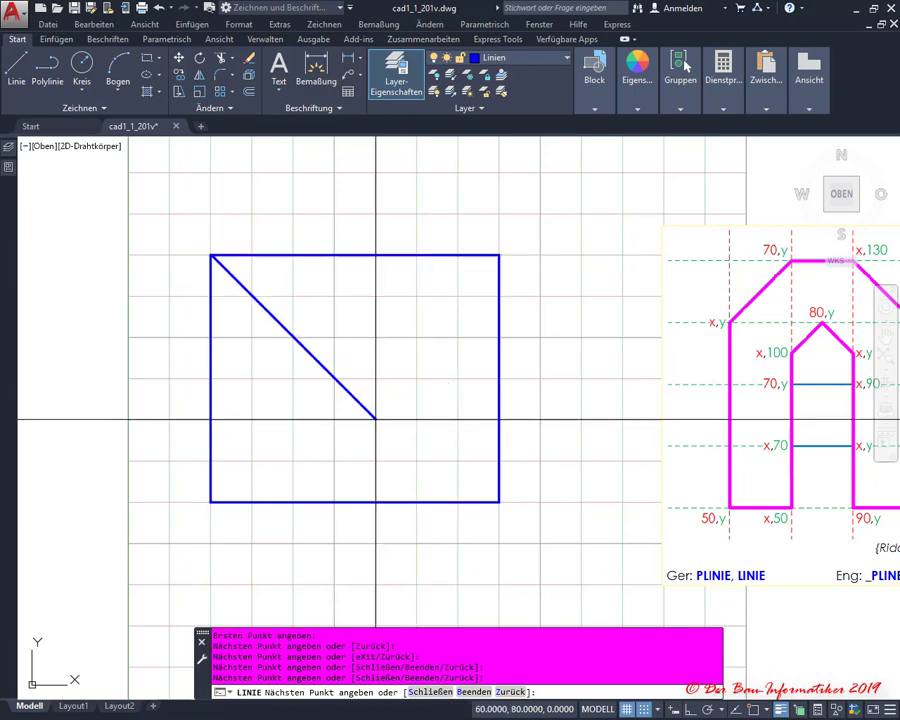
key(Escape)
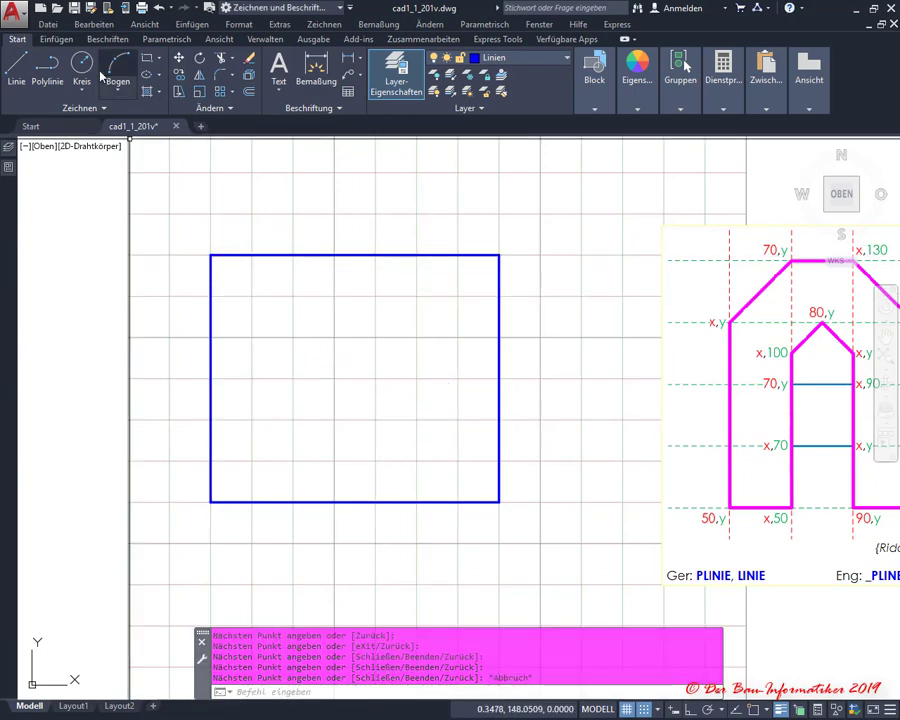
- Make Polylinie current and draw a polyline through (30,110), (80,110), (80,70), (30,70) back to start
click(500, 57)
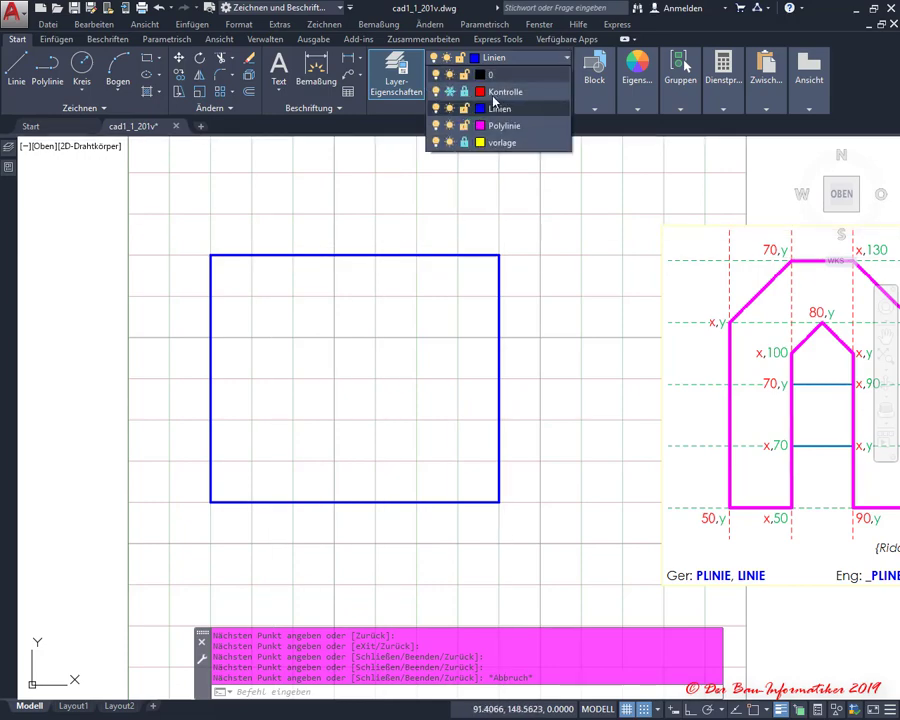
click(508, 126)
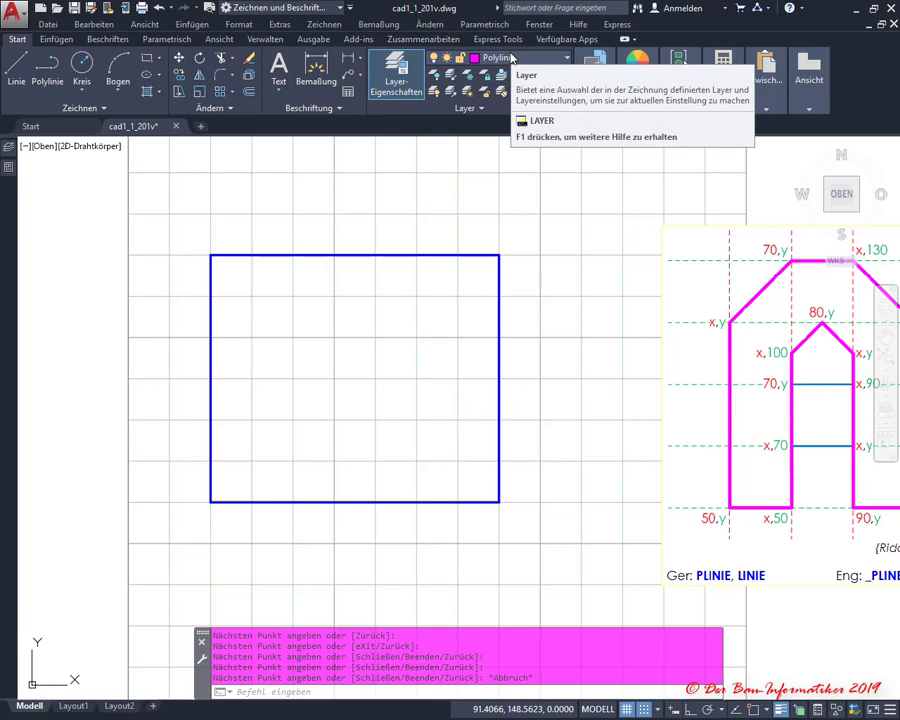
click(47, 72)
click(251, 295)
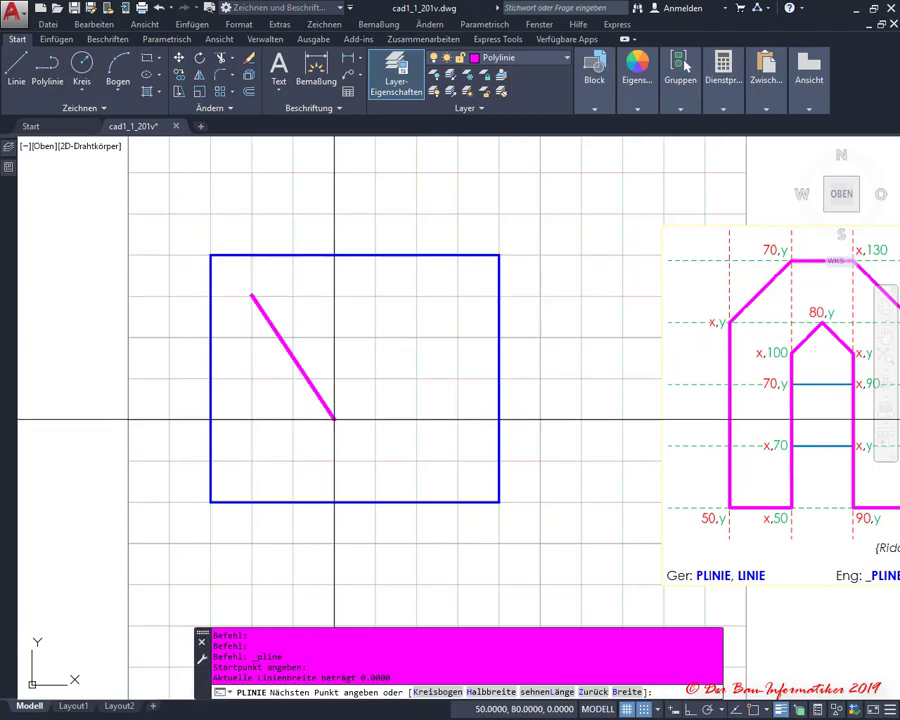
click(458, 295)
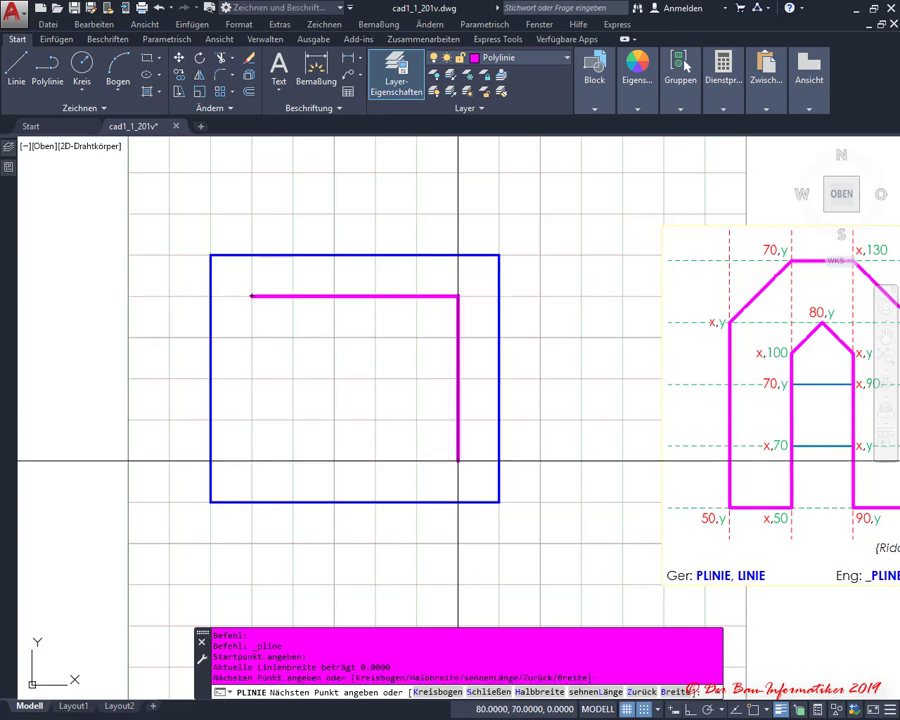
click(458, 460)
click(251, 460)
click(251, 295)
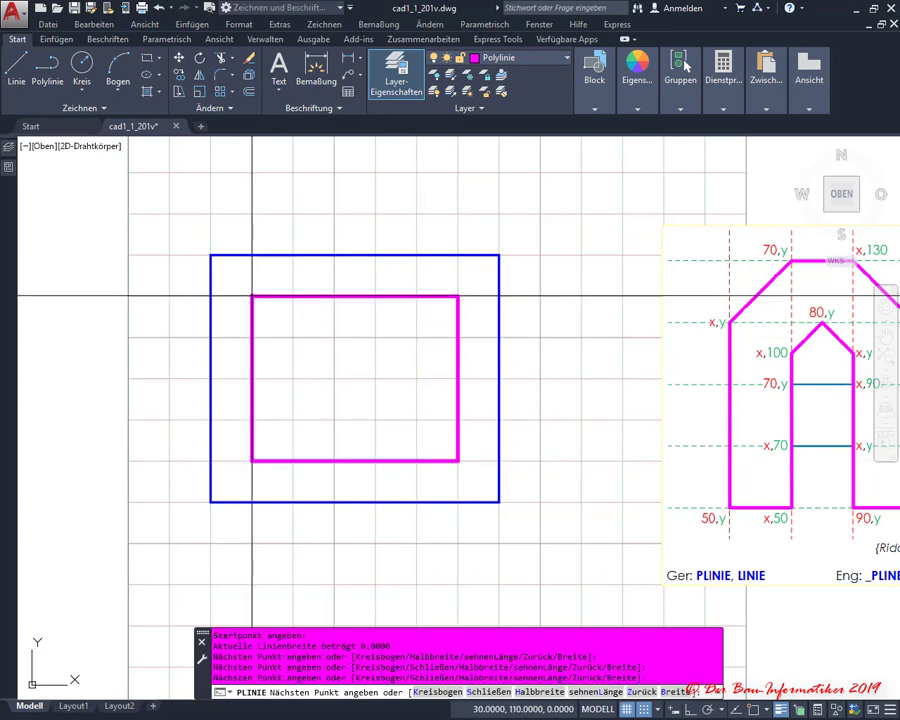
click(251, 295)
key(Escape)
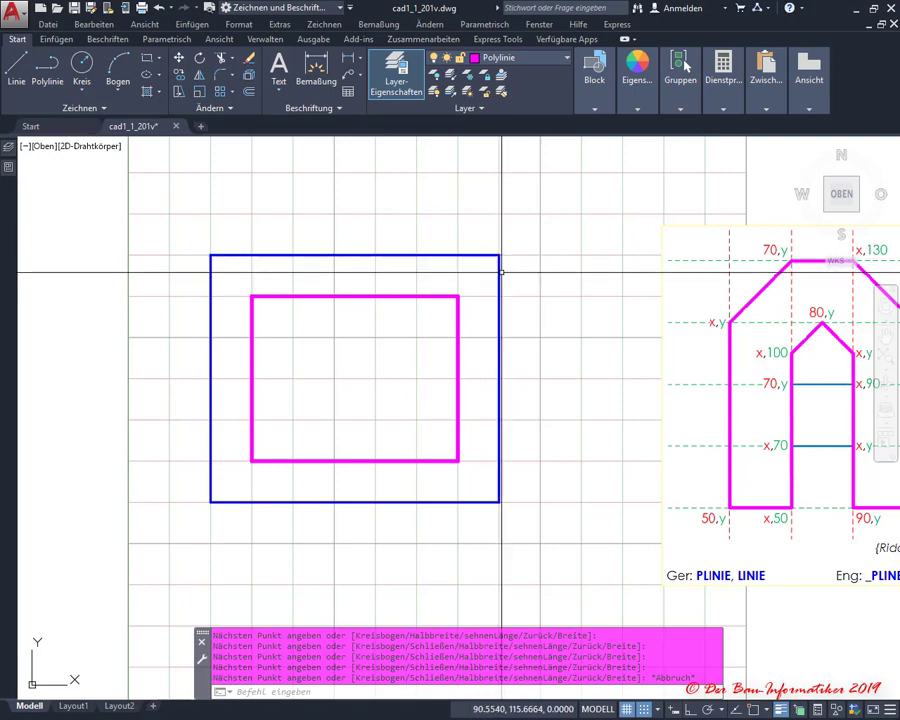
click(444, 255)
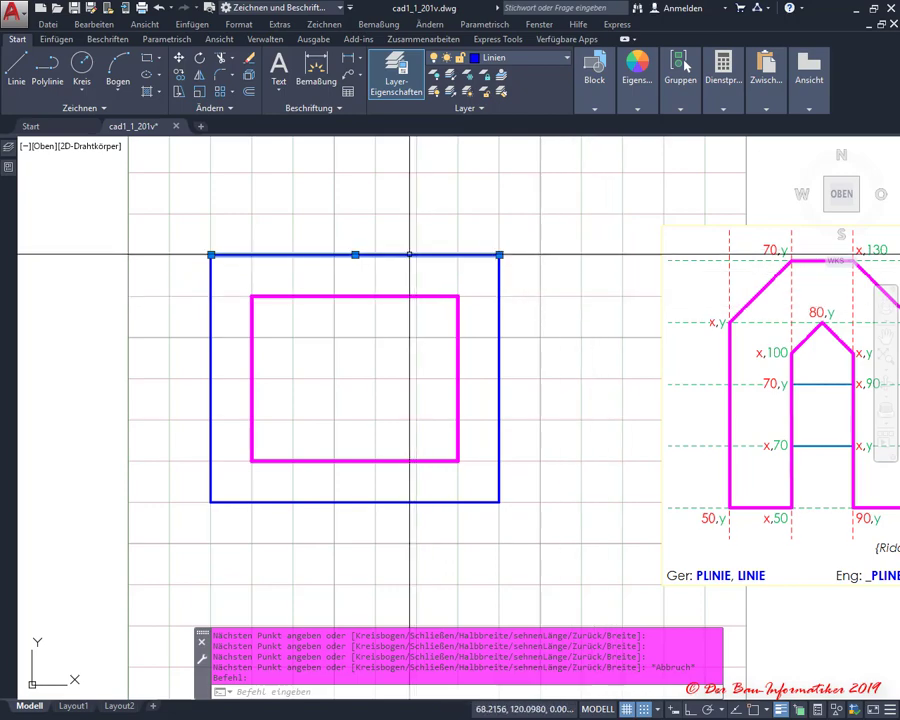
right_click(409, 257)
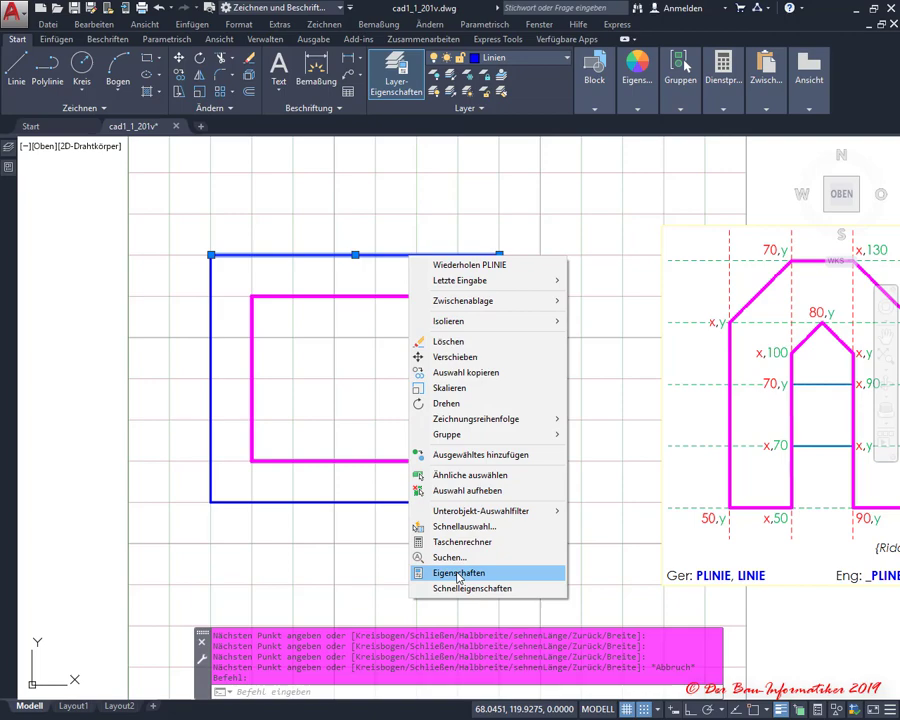
click(458, 573)
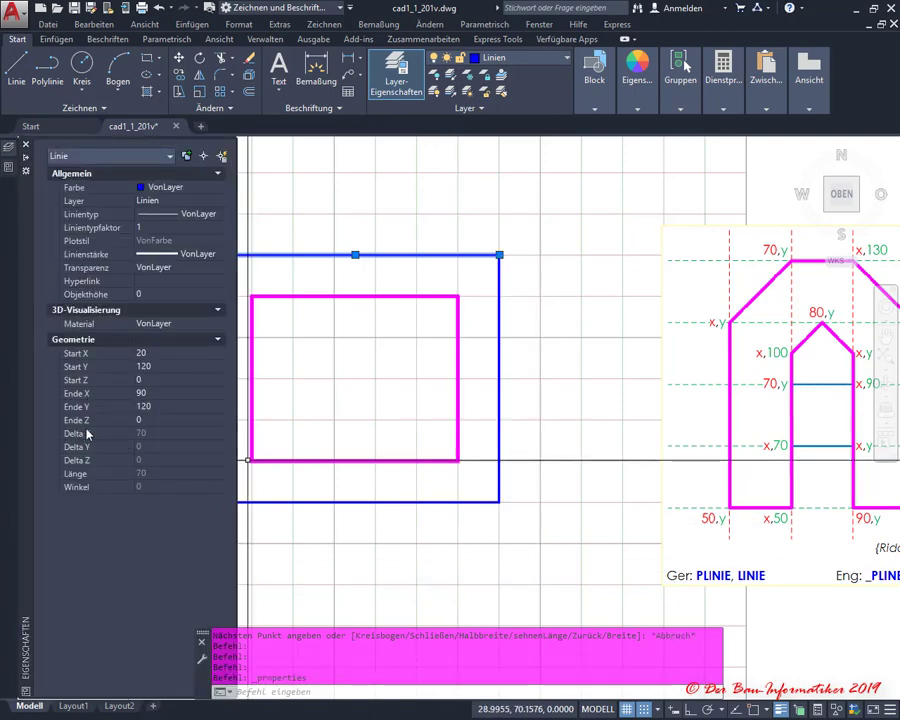
click(140, 366)
click(155, 380)
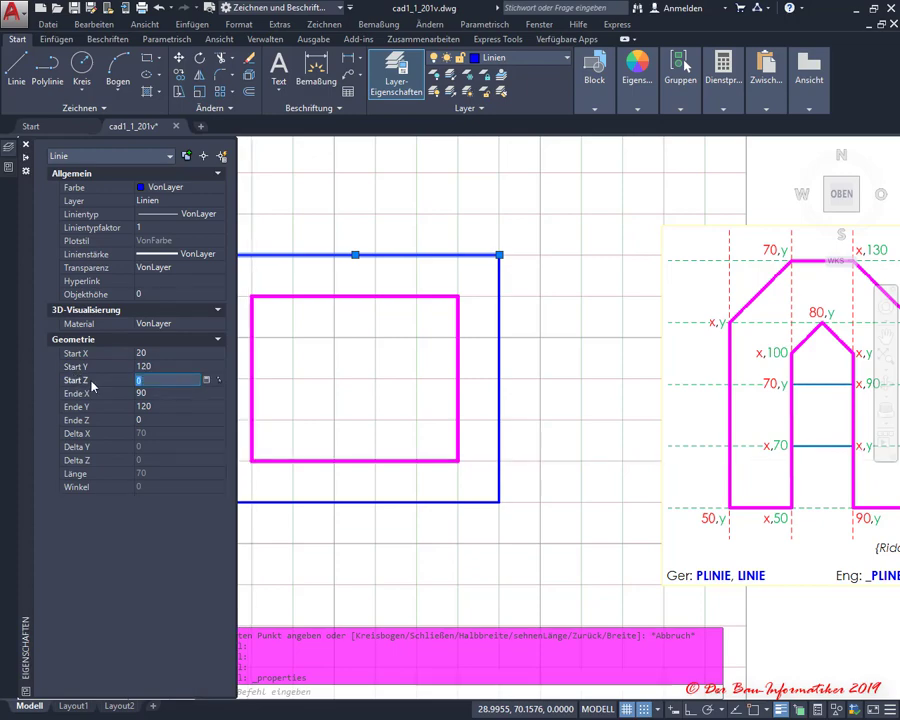
text(0)
key(Escape)
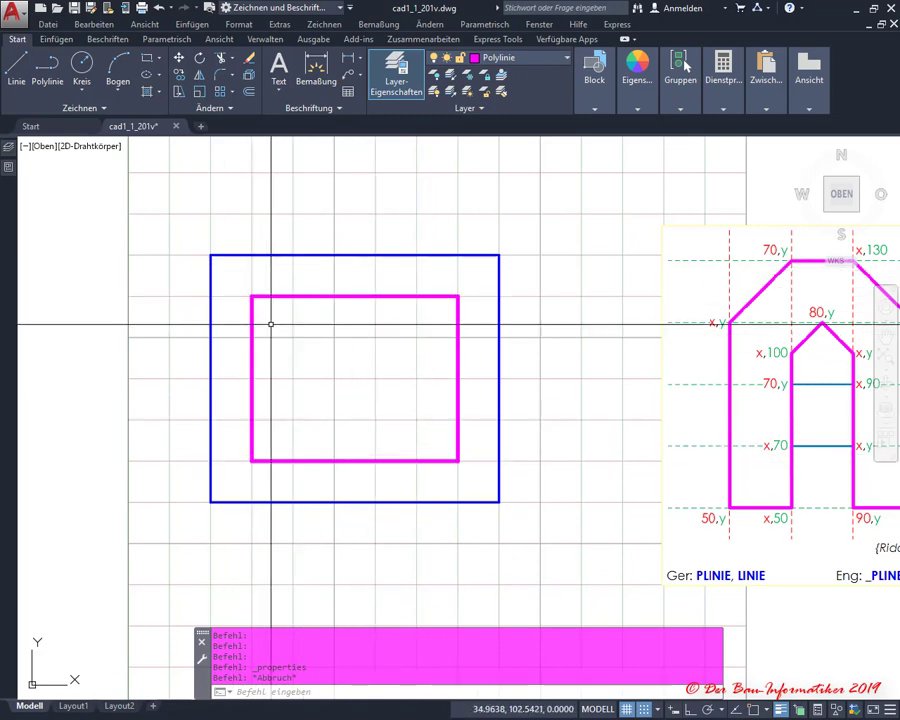
mouse_move(321, 296)
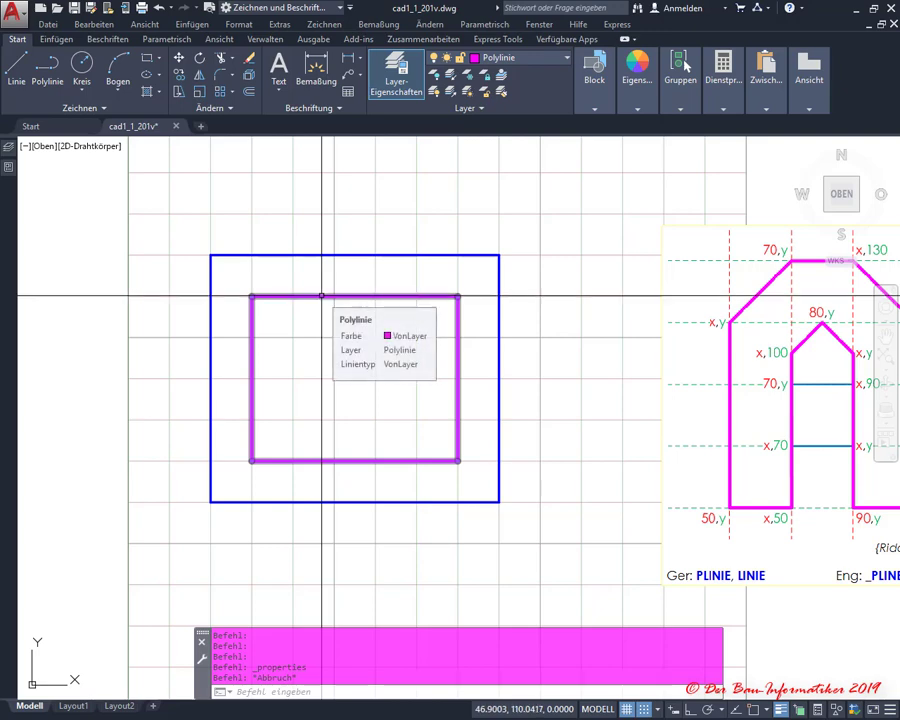
- Show the selected magenta polyline's properties with Ctrl+1, displaying vertex 1 at 30,110
click(321, 295)
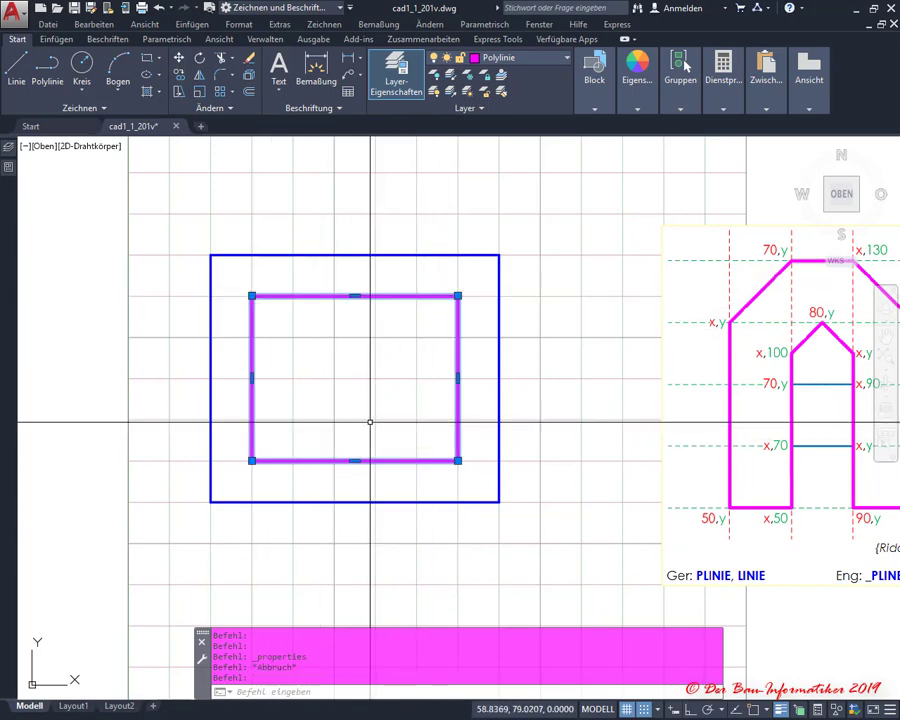
key(ctrl+1)
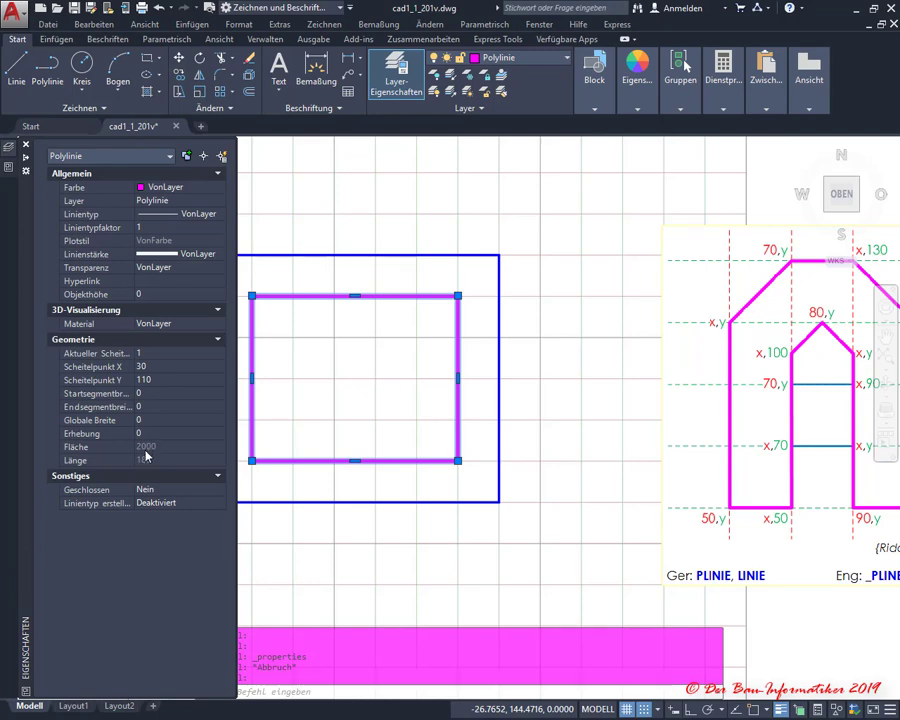
click(175, 353)
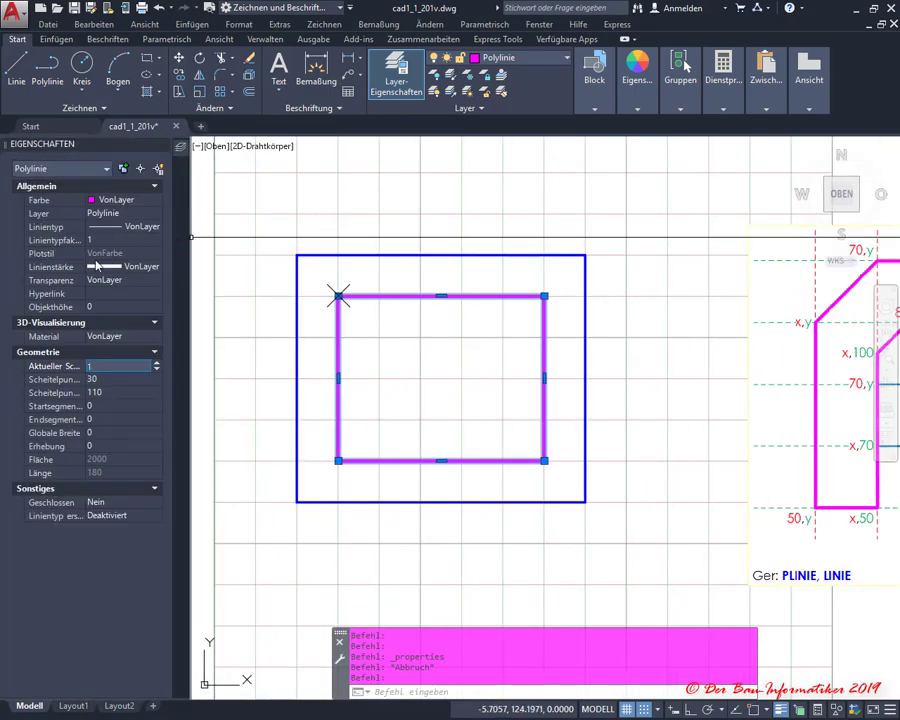
click(158, 366)
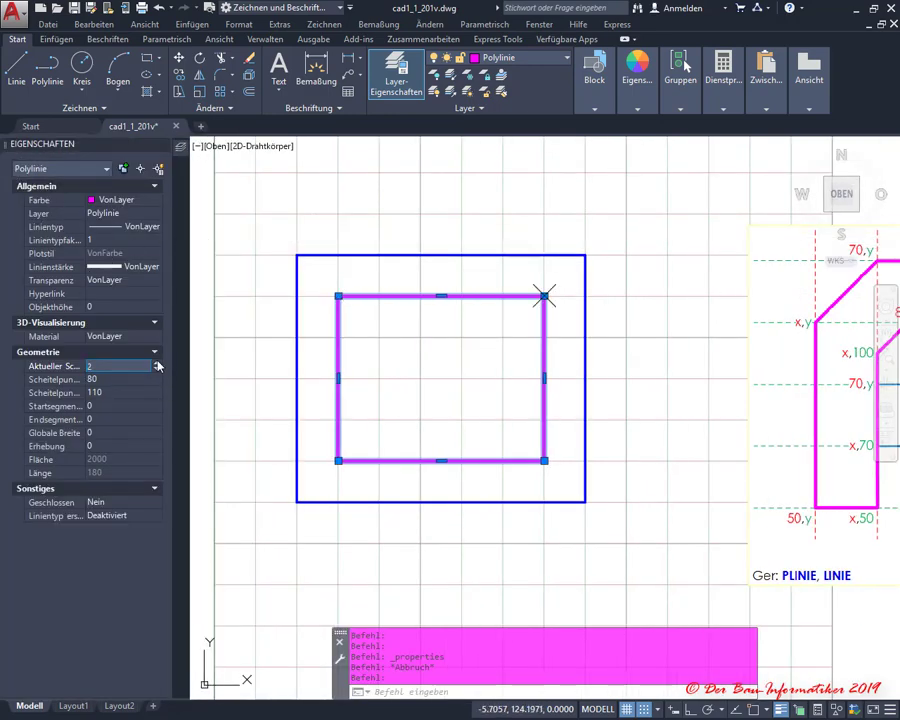
click(112, 381)
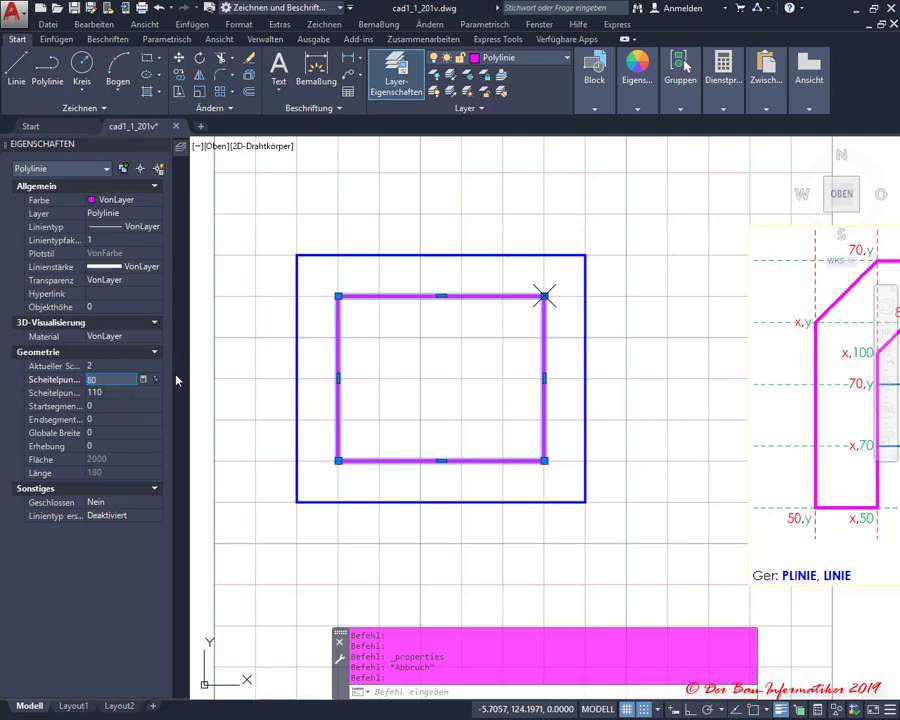
text(90)
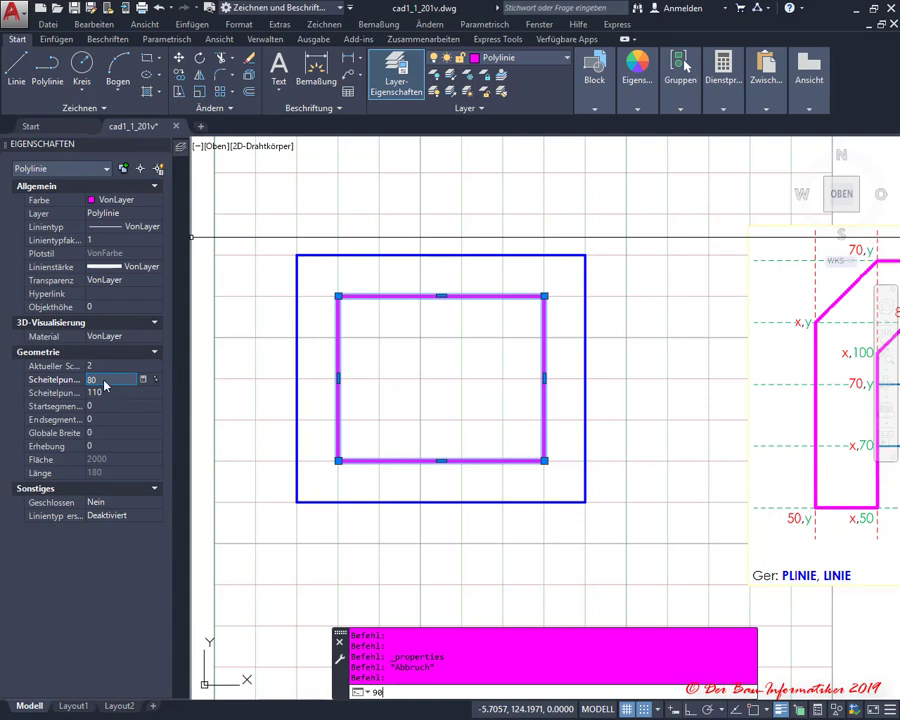
click(106, 383)
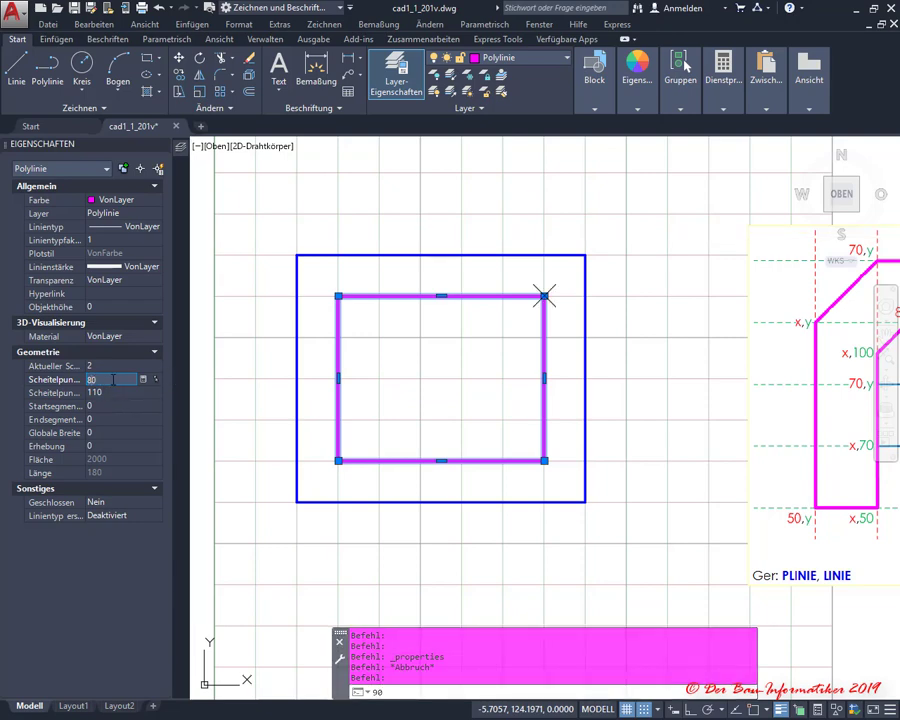
key(ctrl+a)
text(0)
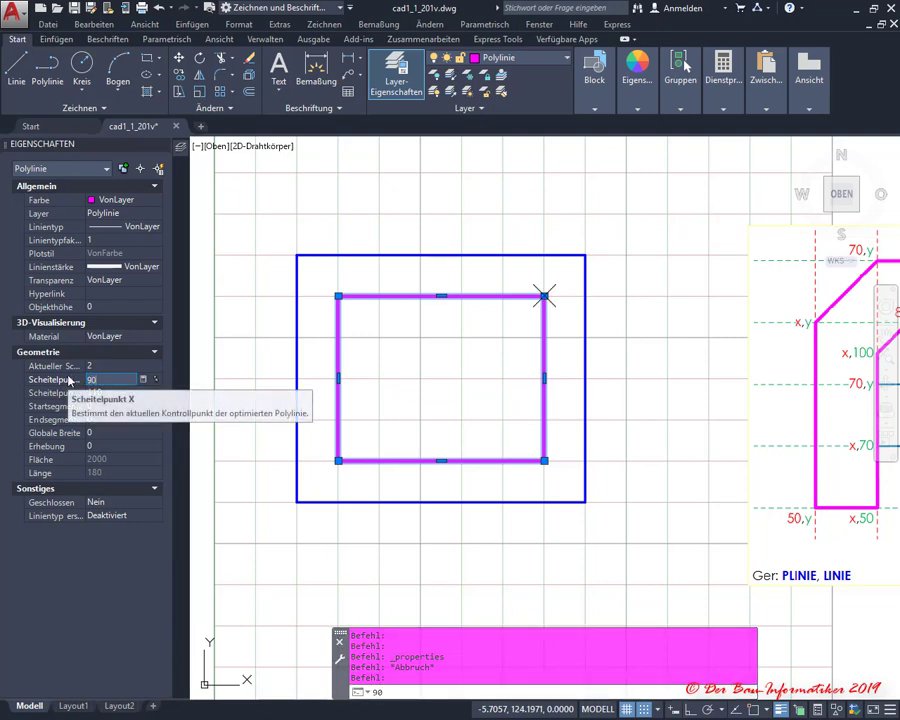
key(Tab)
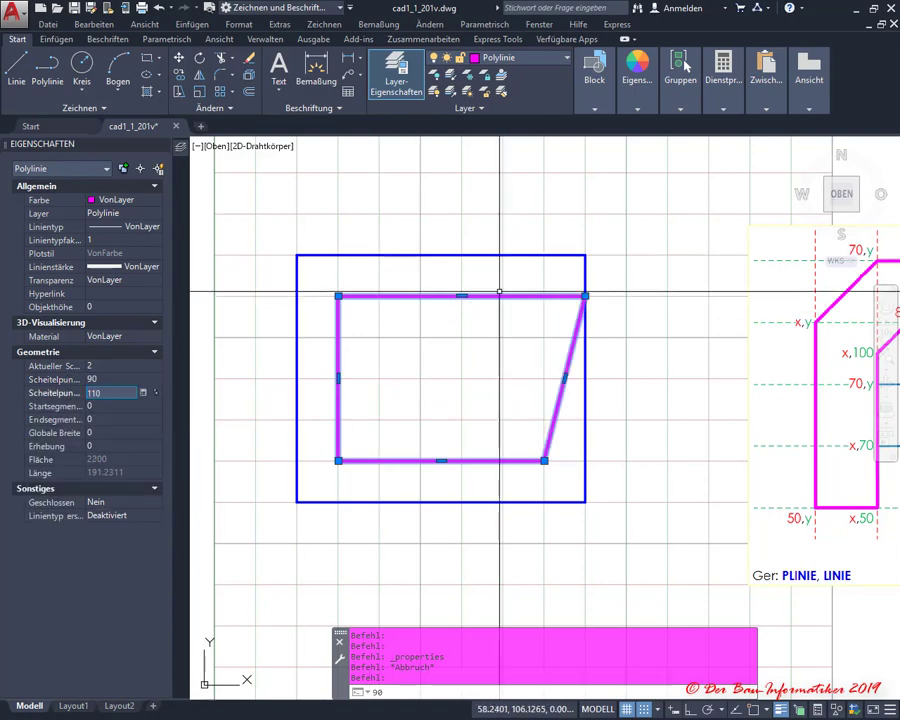
click(121, 380)
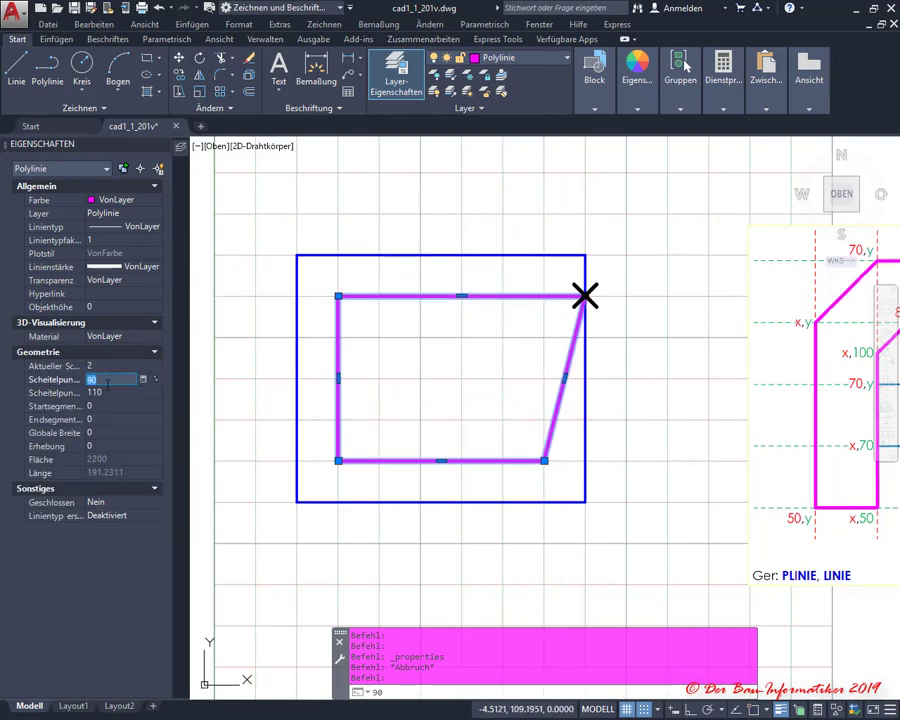
text(80)
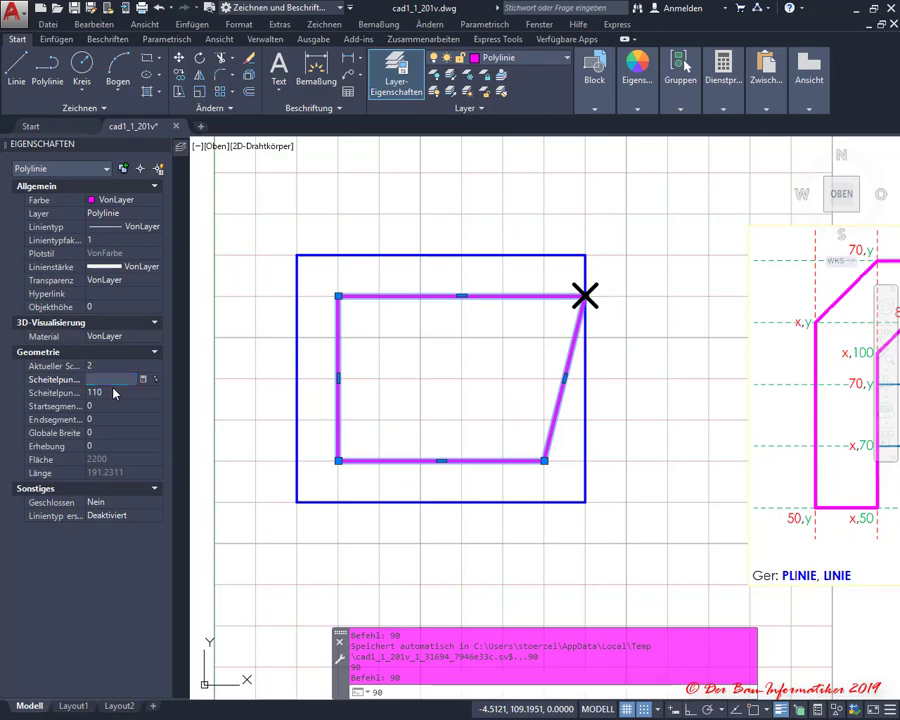
key(Tab)
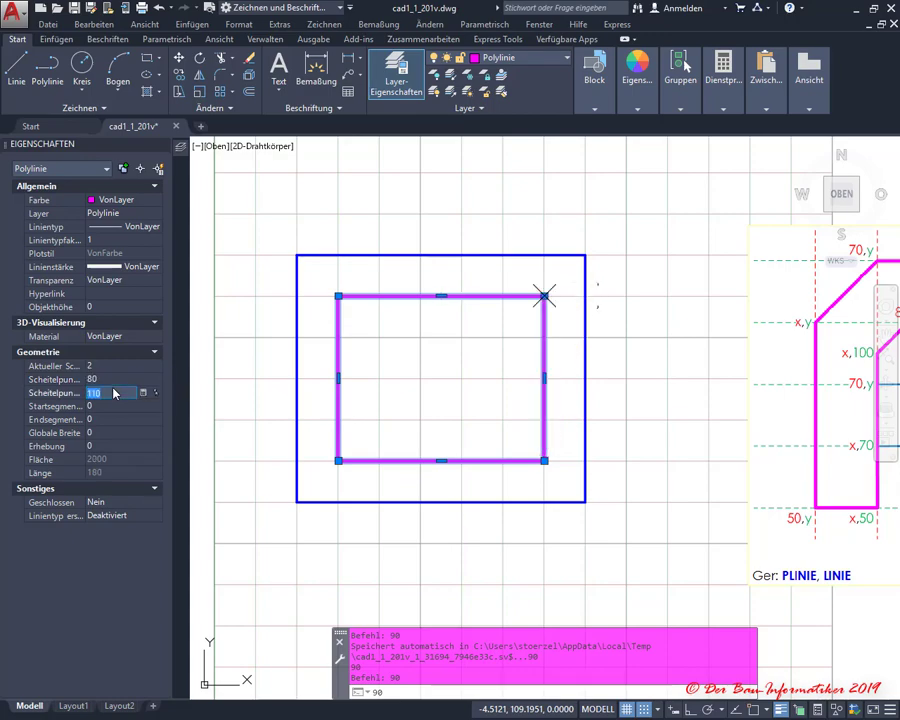
click(118, 366)
click(155, 367)
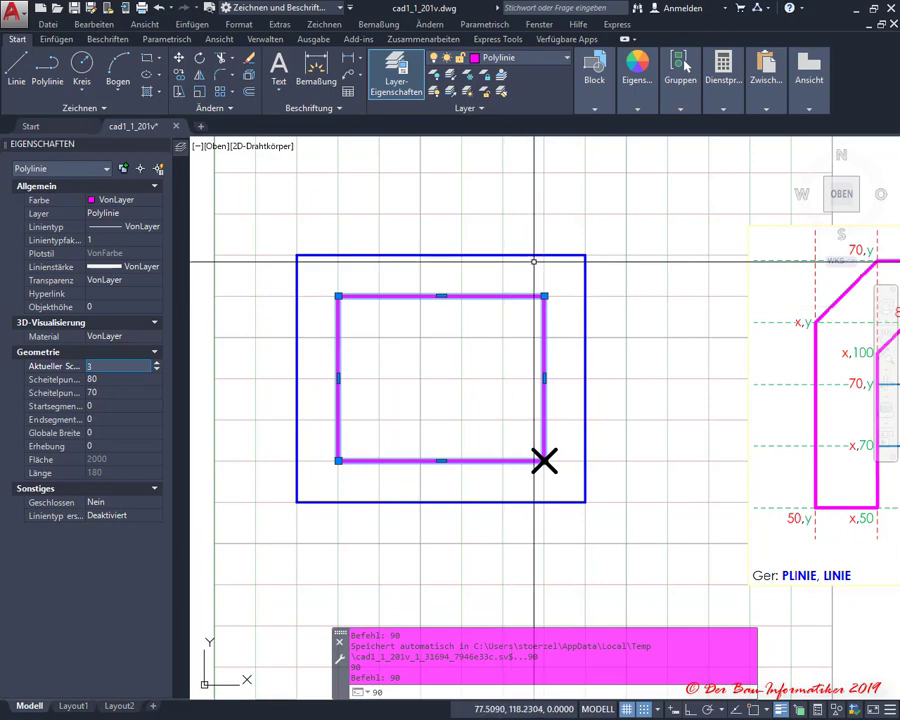
key(Escape)
click(517, 251)
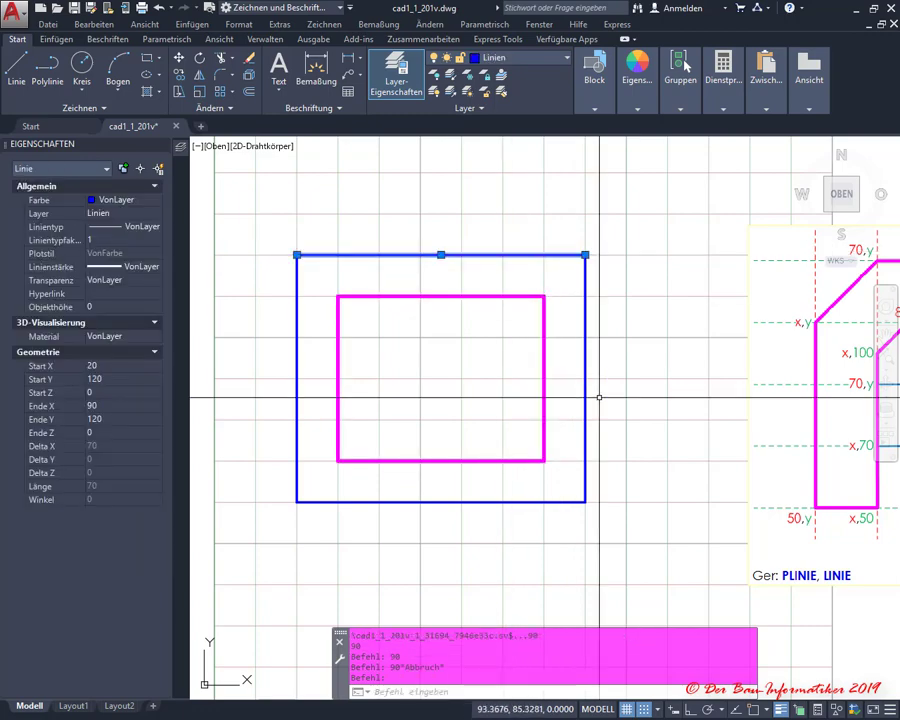
click(95, 366)
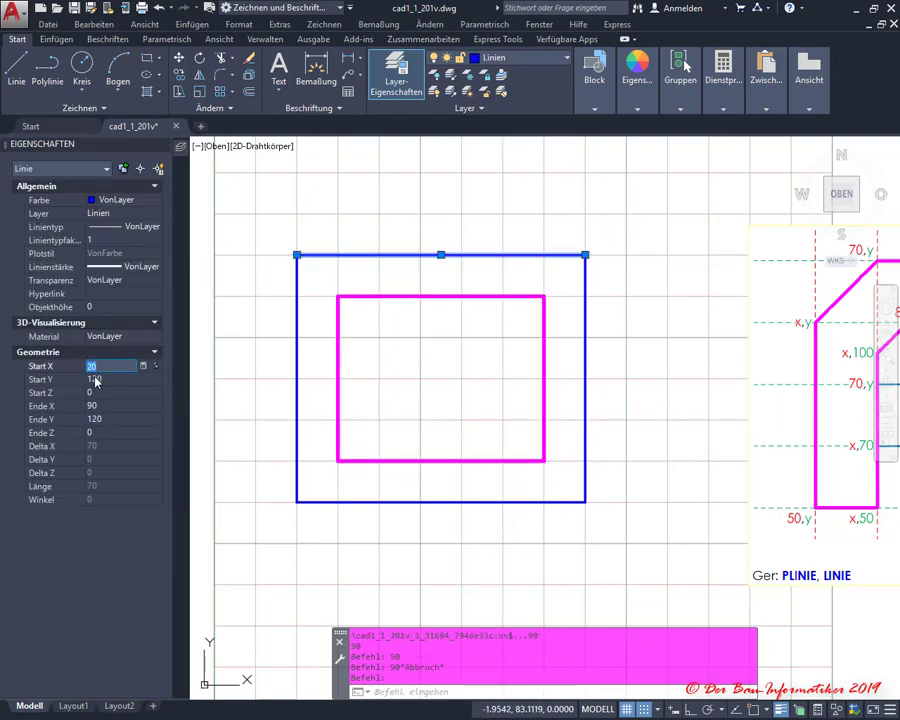
key(Tab)
key(Tab)
key(Tab)
key(Tab)
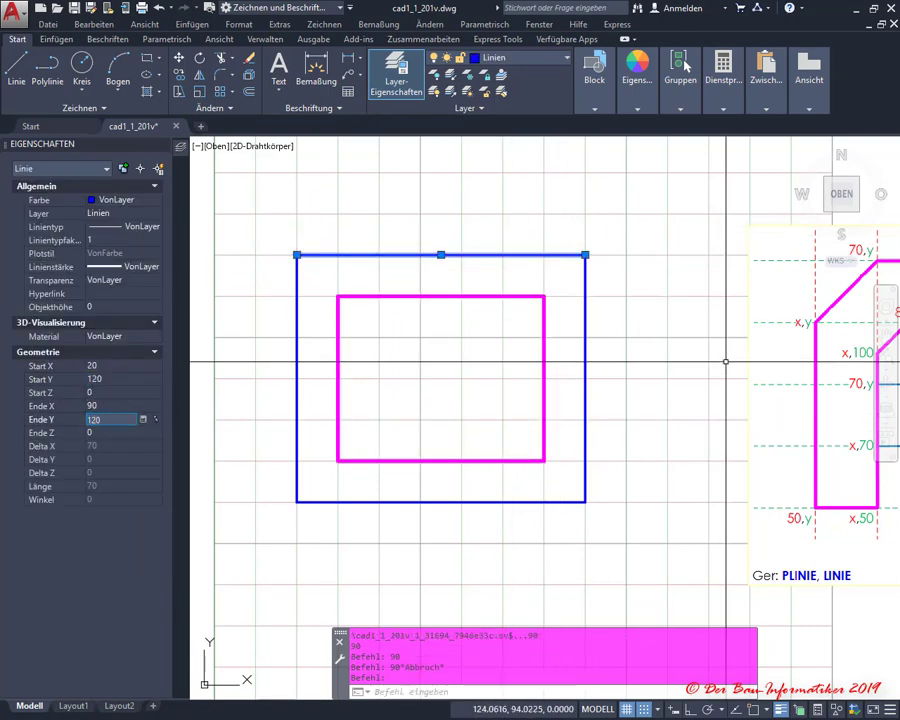
key(Escape)
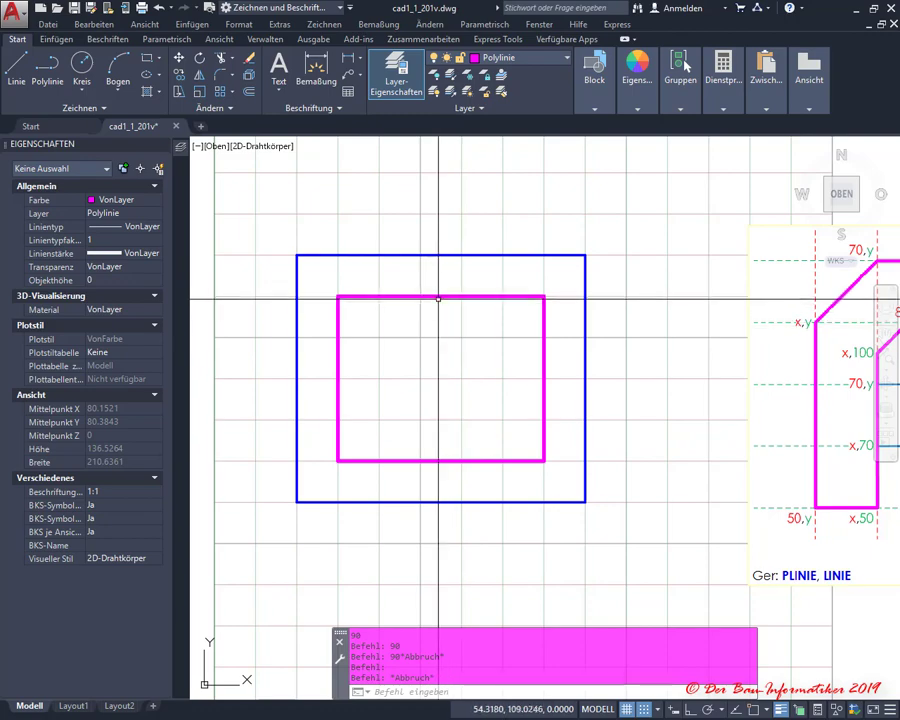
- Copy the magenta rectangle once, placing the copy to the right of the original
click(438, 298)
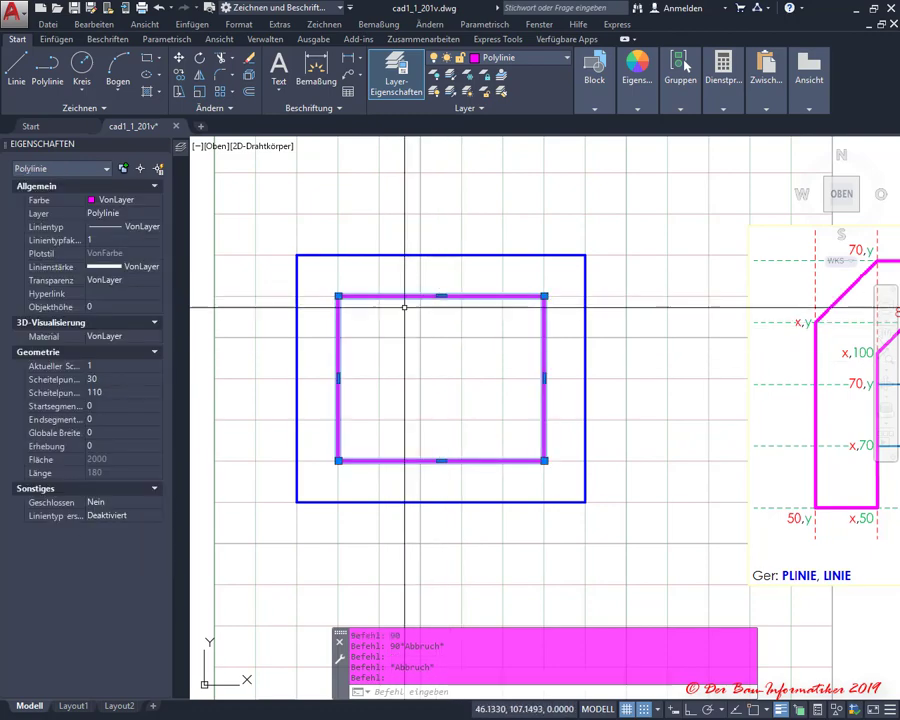
click(179, 79)
click(380, 378)
click(667, 378)
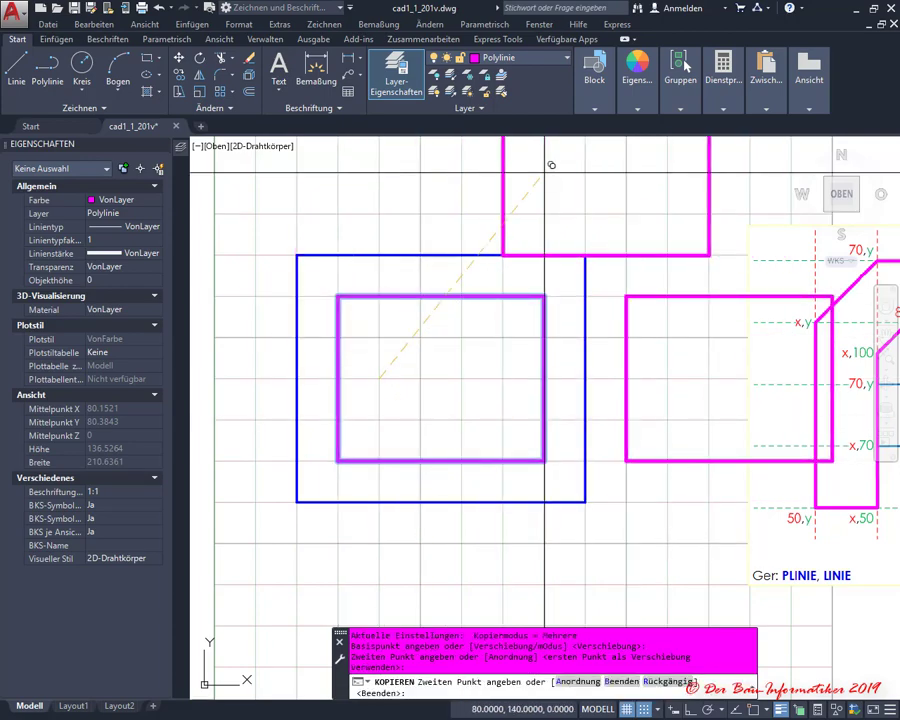
key(Escape)
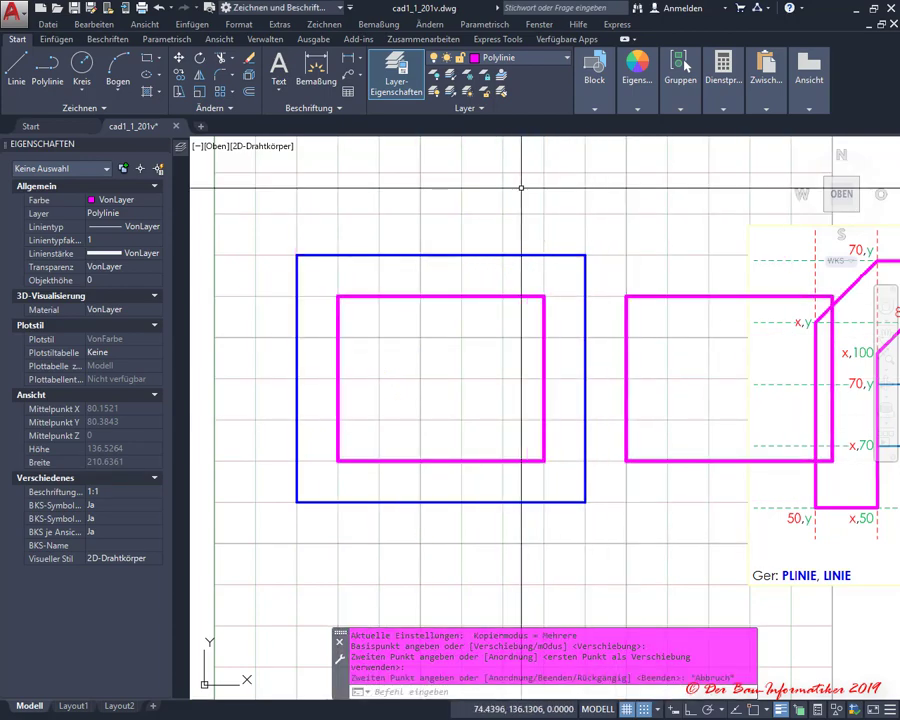
- Start copying the four blue square lines, then cancel after picking the base point
click(178, 74)
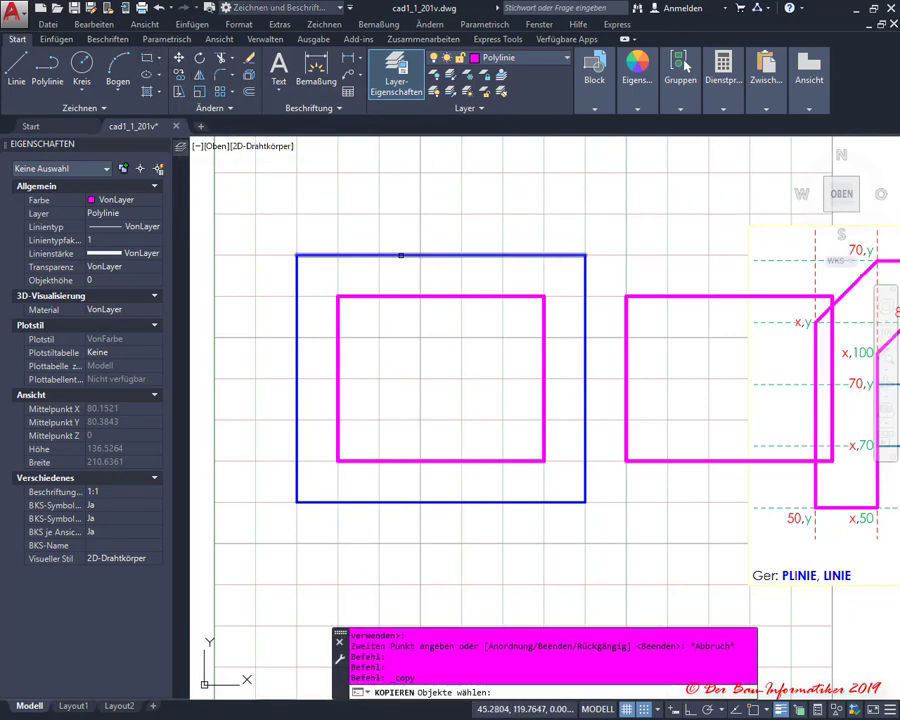
click(425, 256)
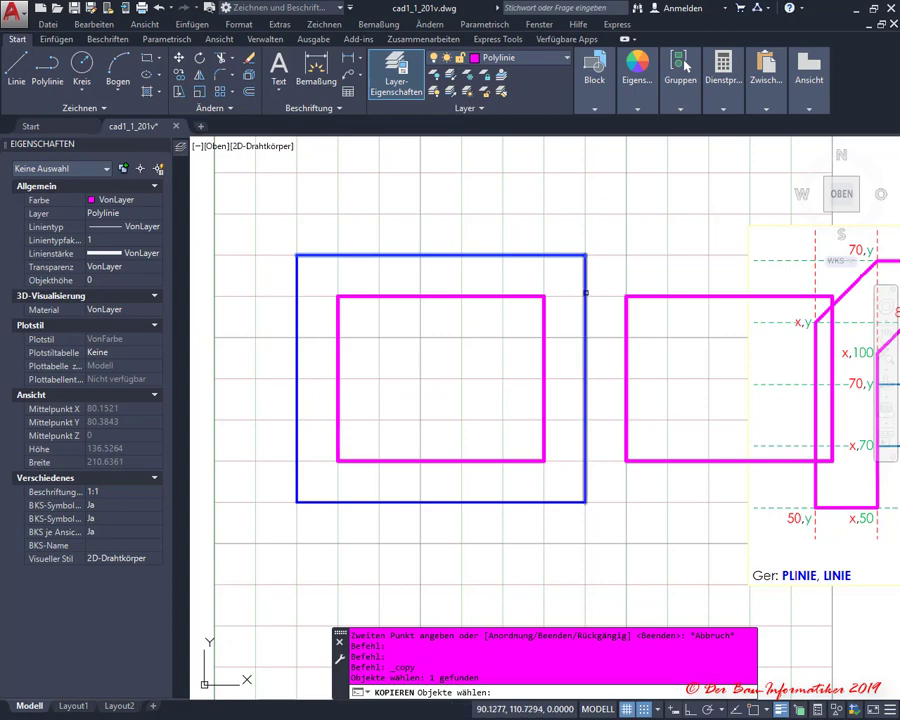
click(476, 461)
click(498, 503)
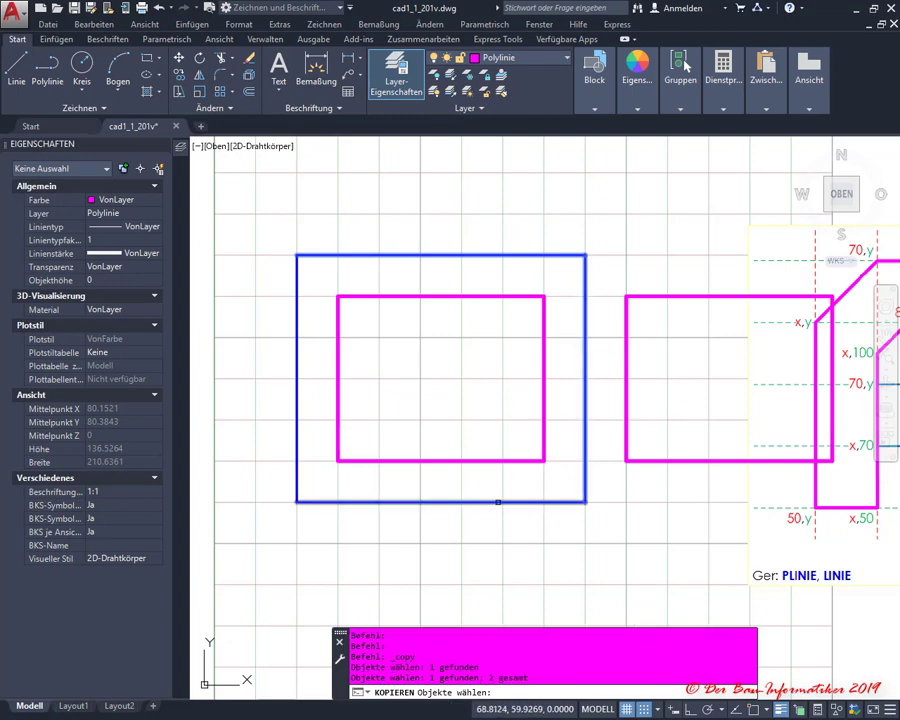
click(294, 436)
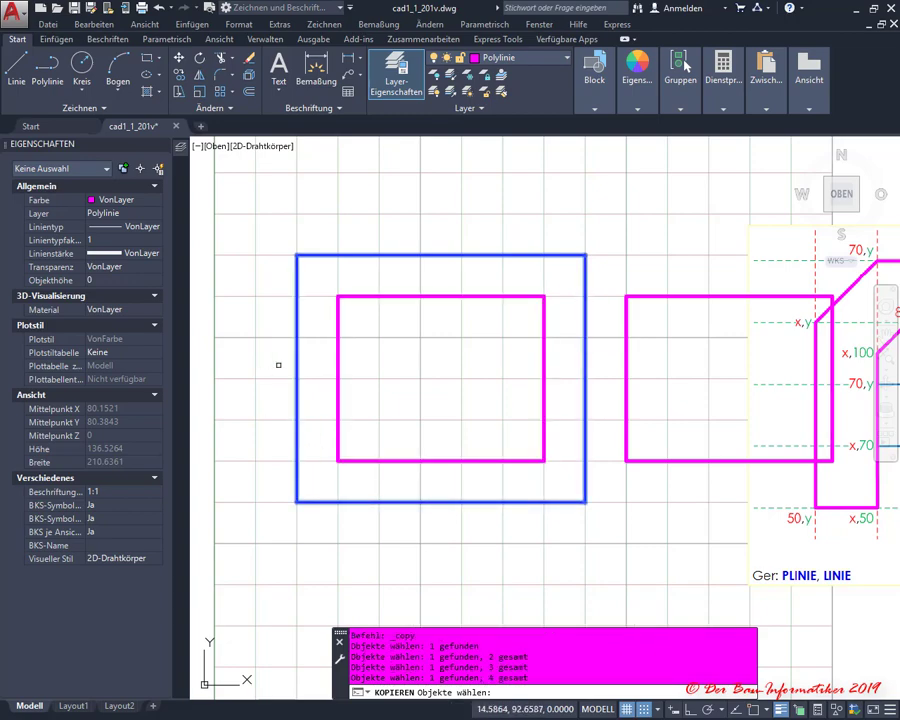
key(Return)
click(420, 378)
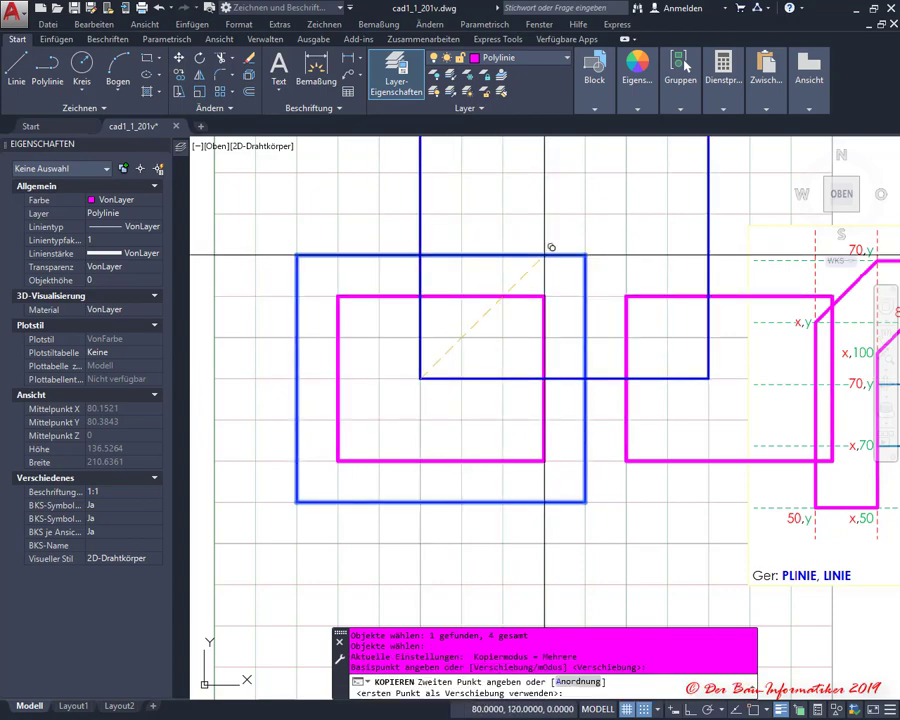
key(Escape)
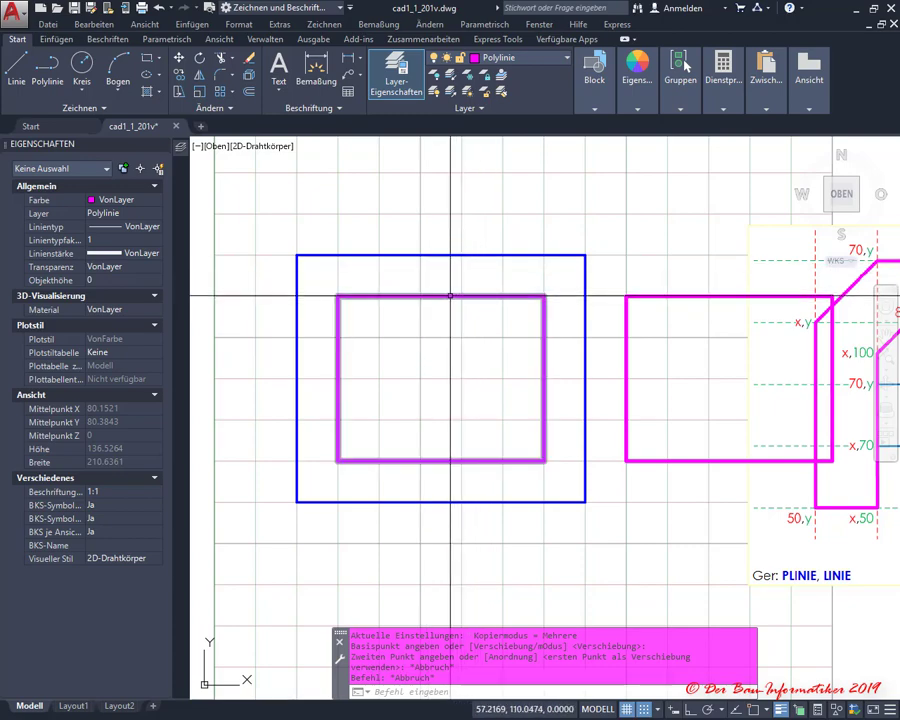
- Convert the magenta top edge to an arc, stretch the top-right corner outward, then explode it
click(450, 295)
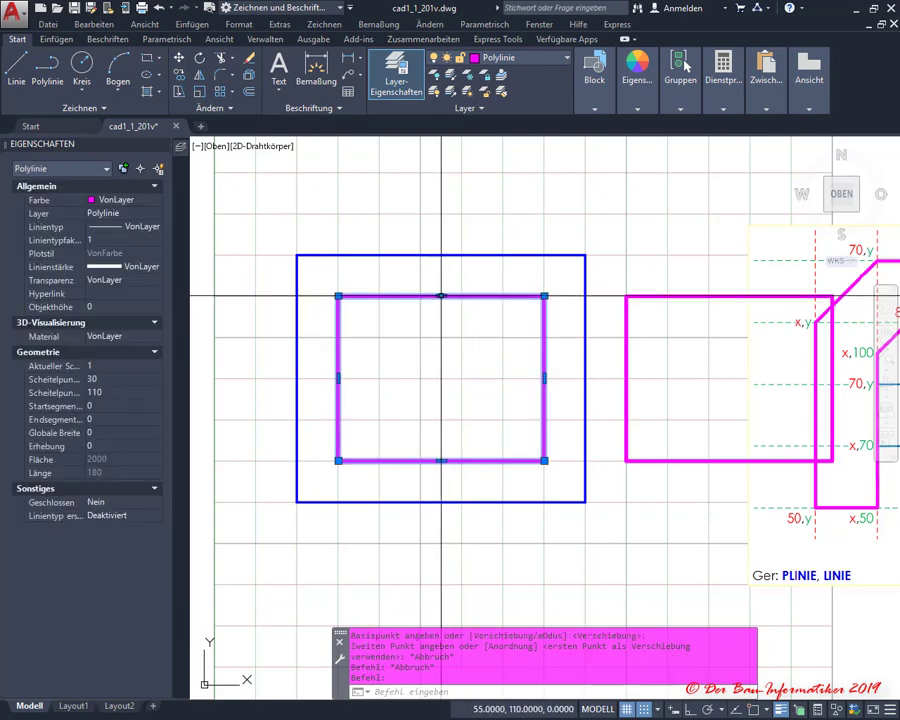
mouse_move(441, 295)
click(493, 353)
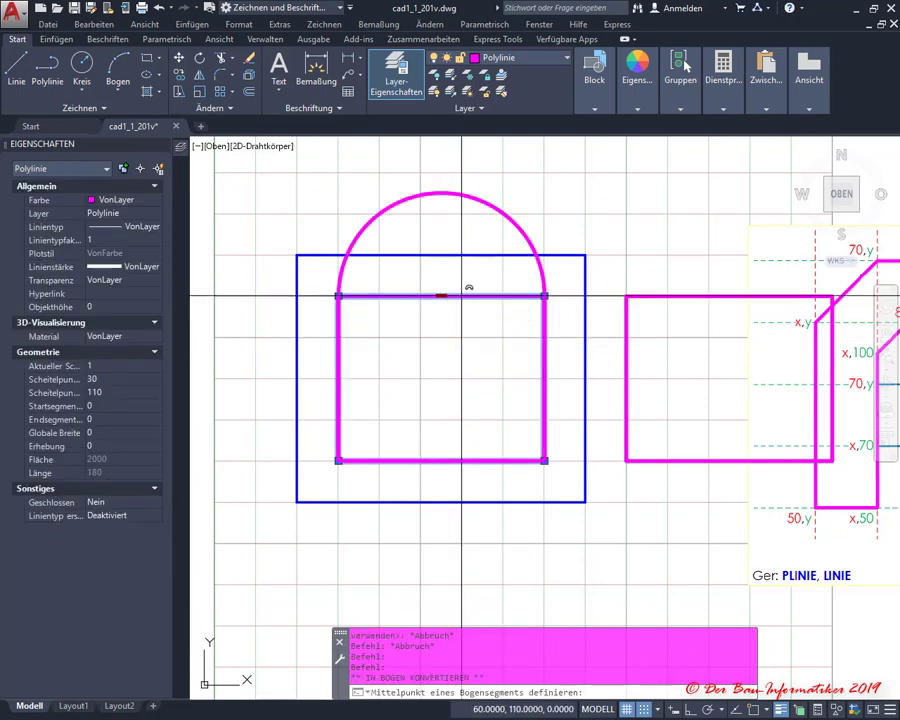
click(441, 211)
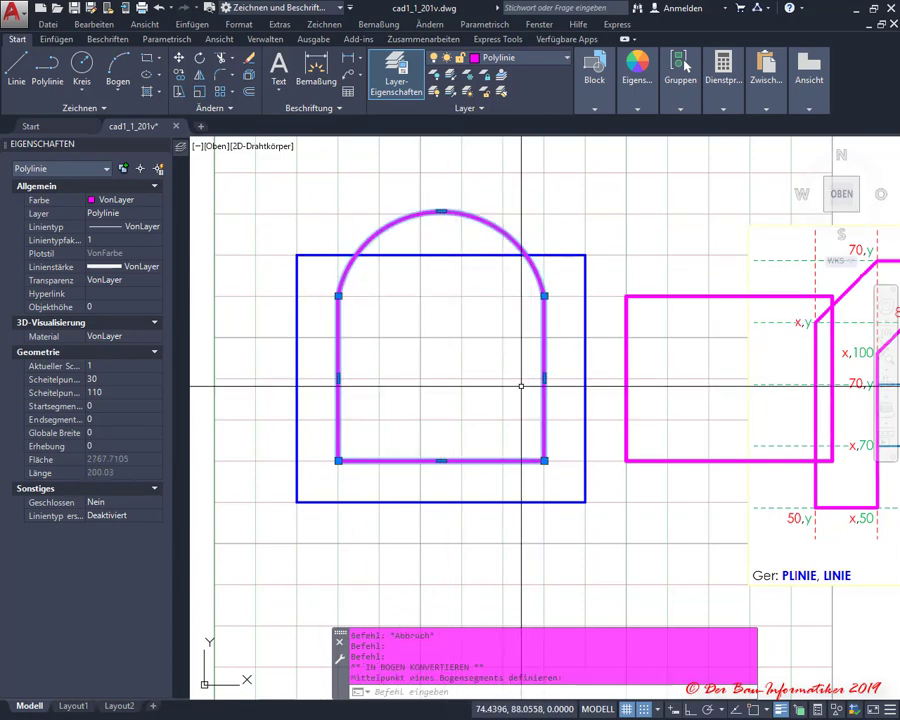
click(544, 295)
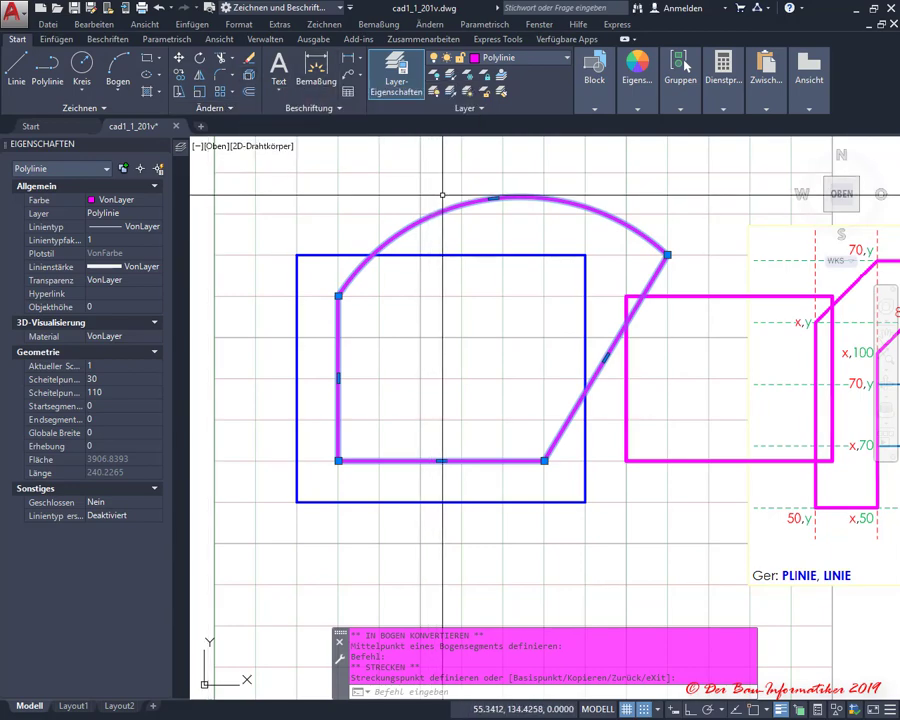
click(251, 75)
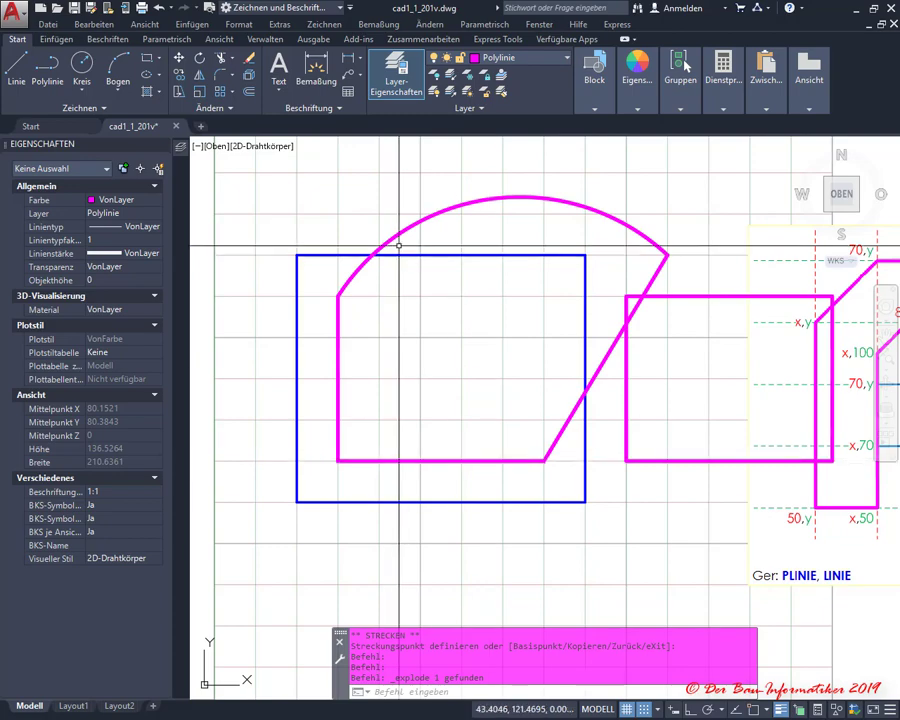
- Join the magenta arc and three lines into one closed polyline (area 3906.8393, length 240.2265)
click(236, 111)
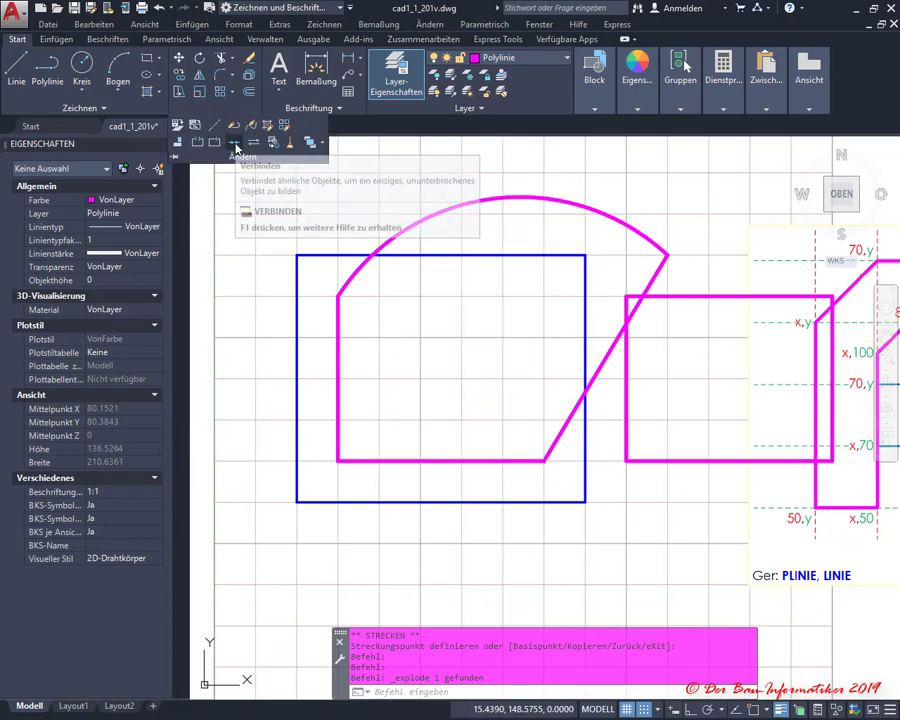
click(492, 199)
click(340, 360)
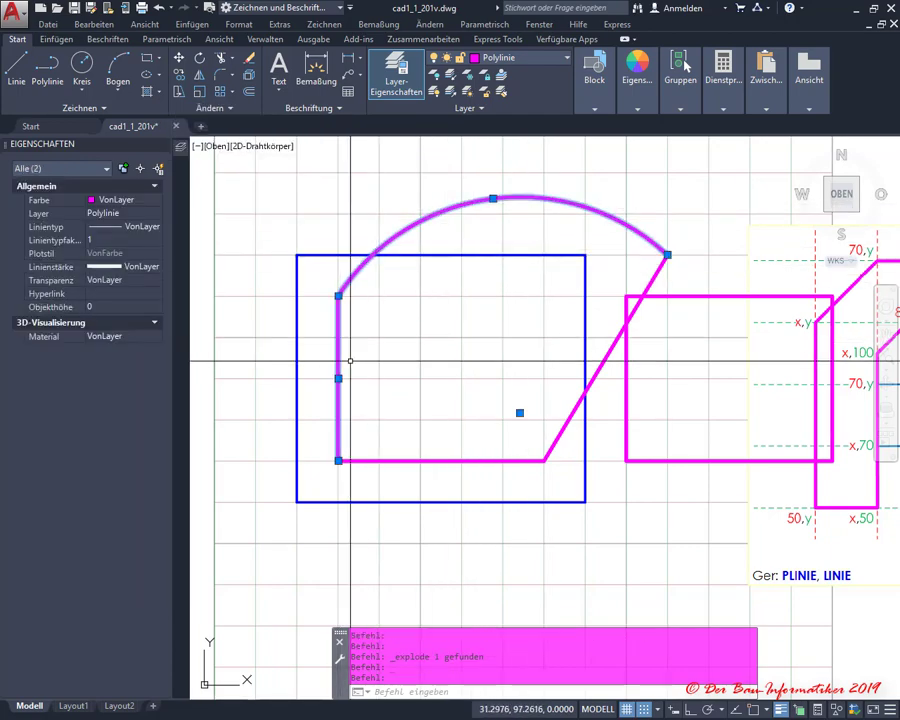
click(440, 462)
click(481, 431)
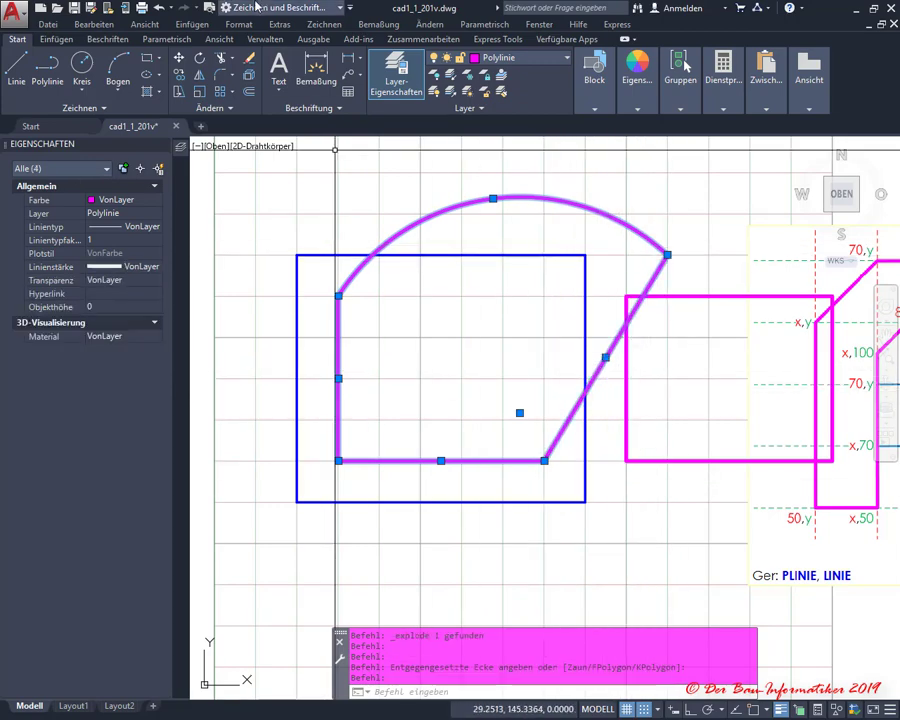
click(231, 110)
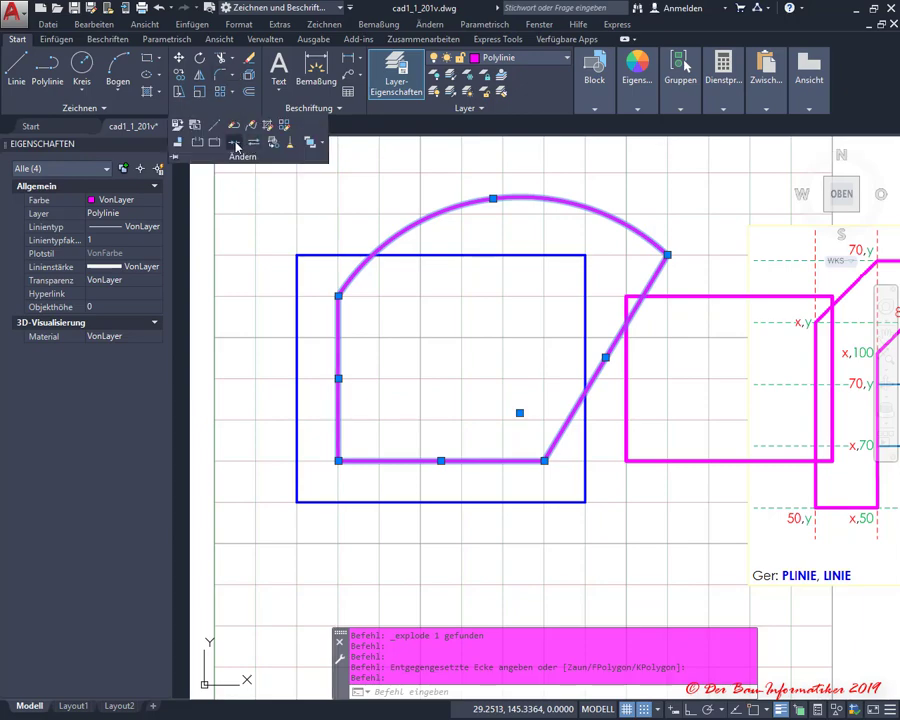
click(236, 146)
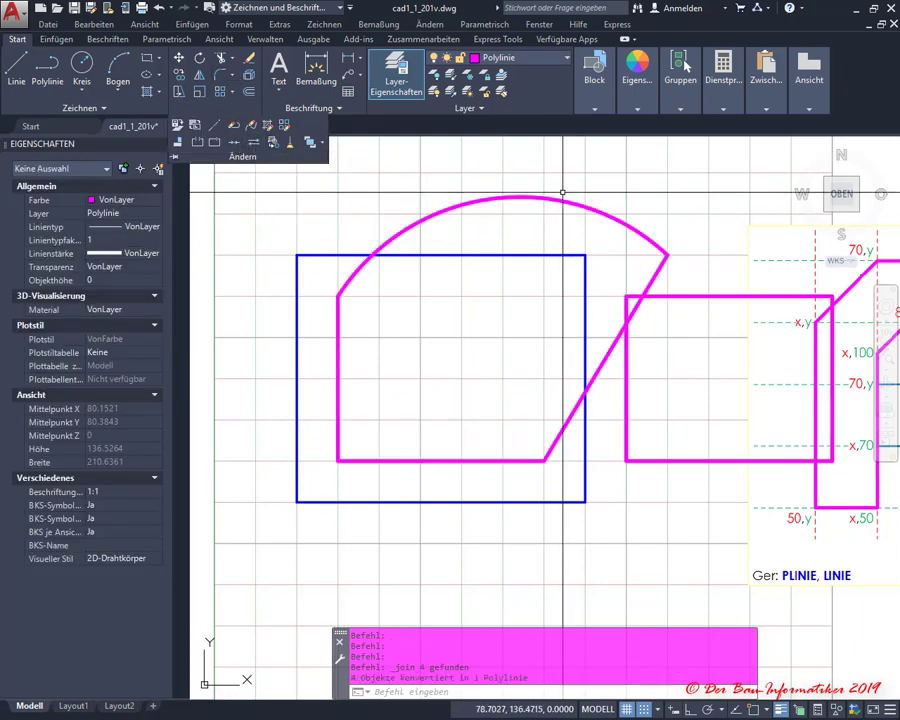
click(567, 200)
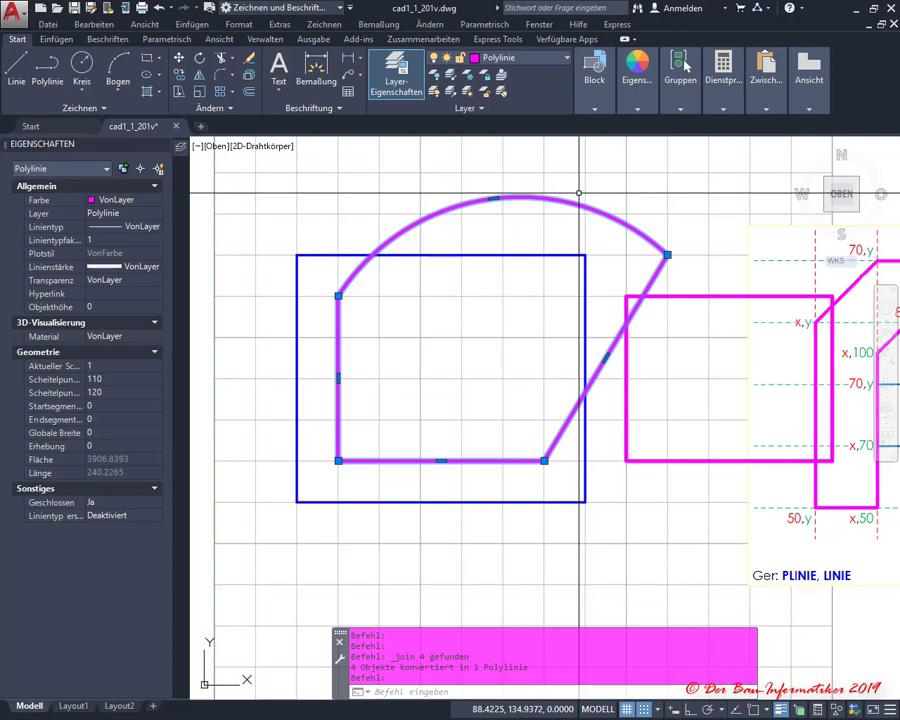
- Join the blue rectangle's top and right lines into one polyline
click(594, 105)
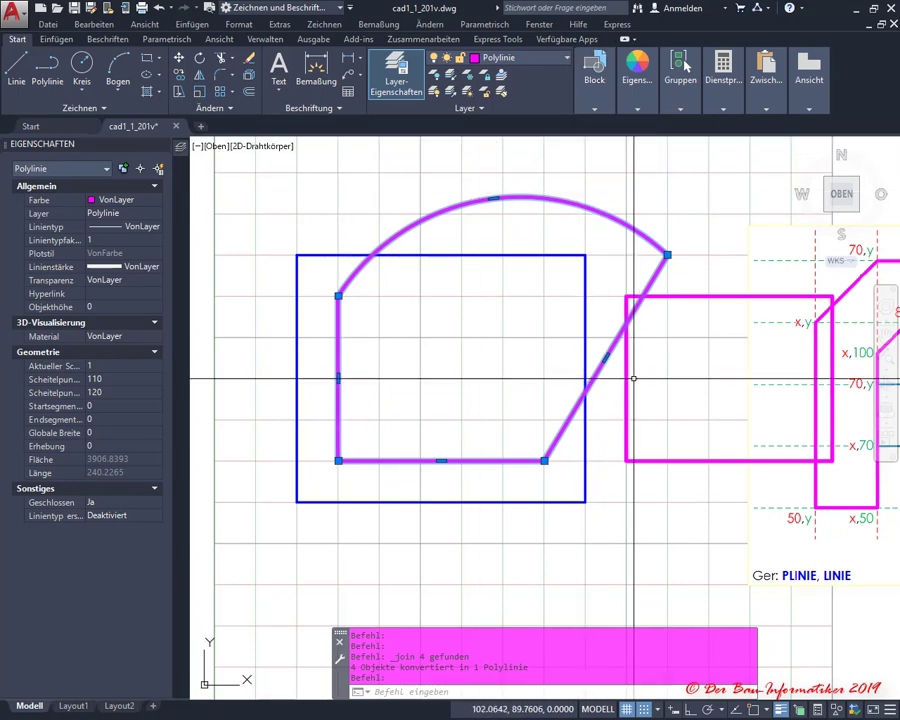
click(492, 322)
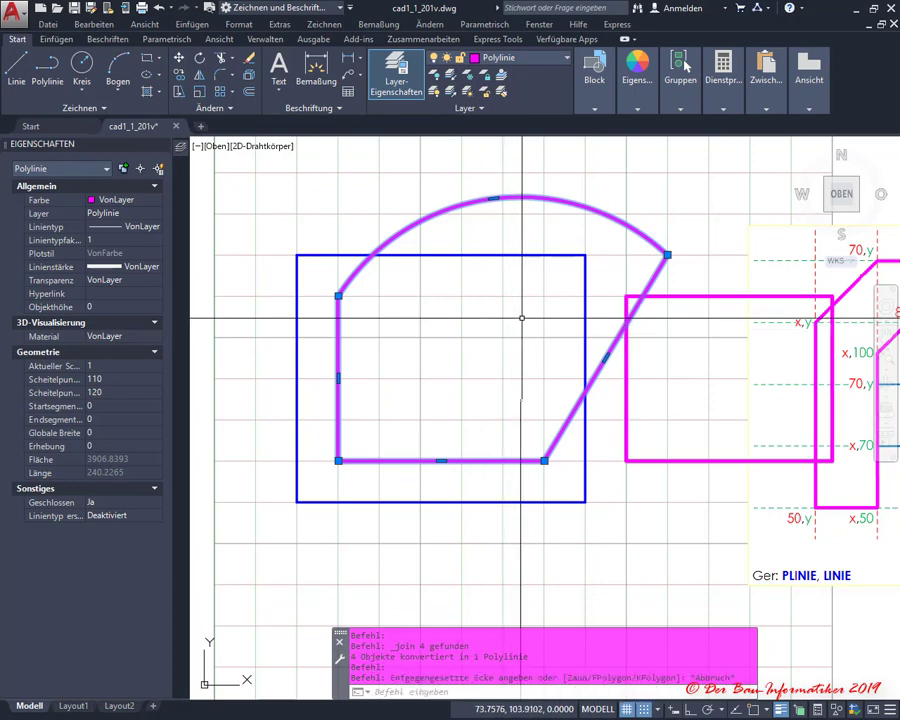
key(Escape)
key(Escape)
click(522, 254)
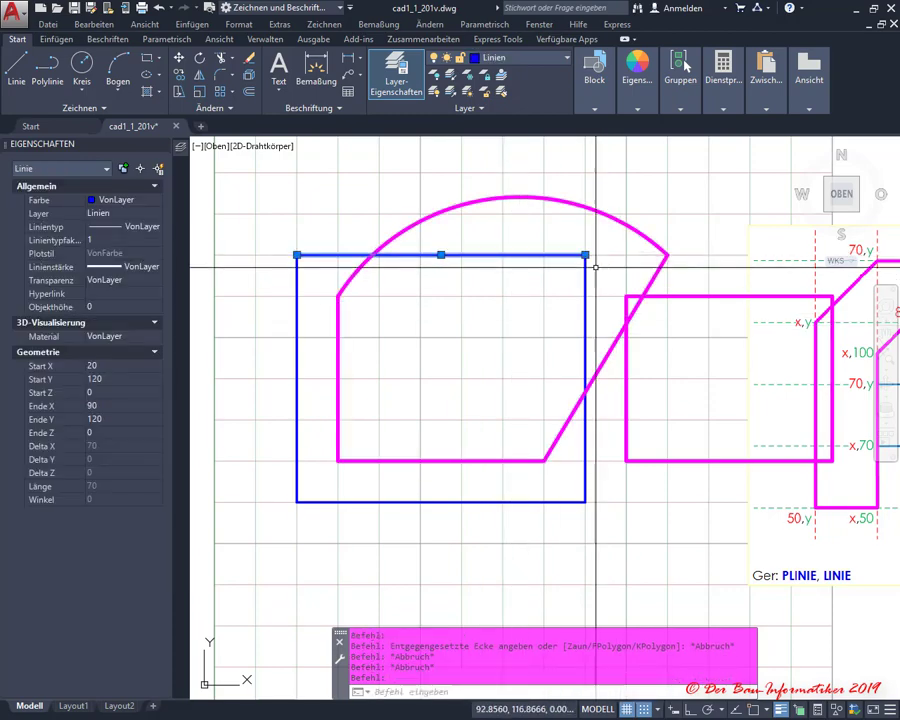
click(585, 263)
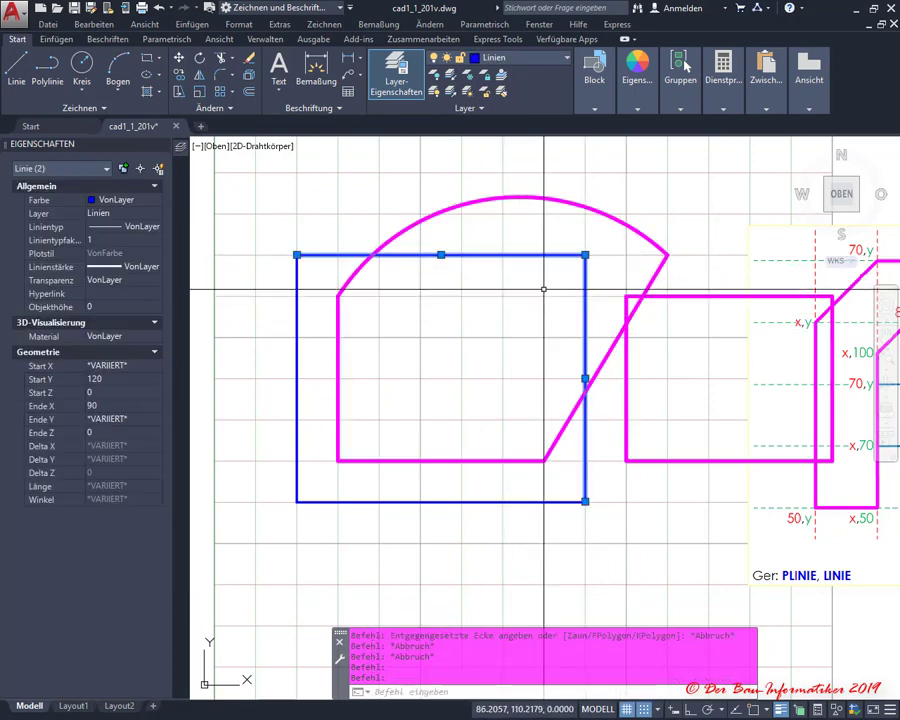
click(229, 109)
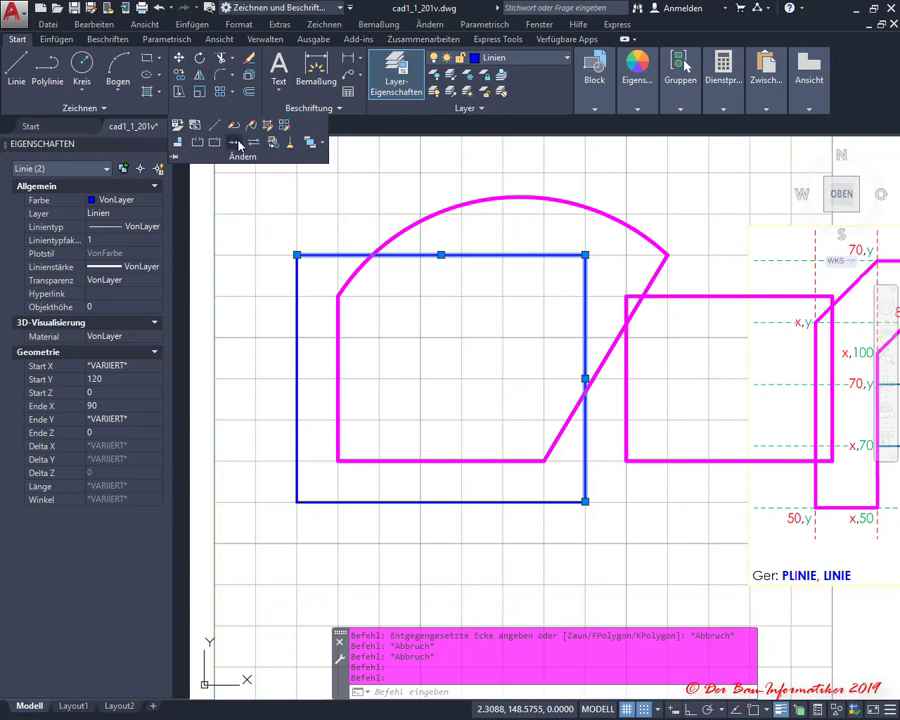
click(239, 145)
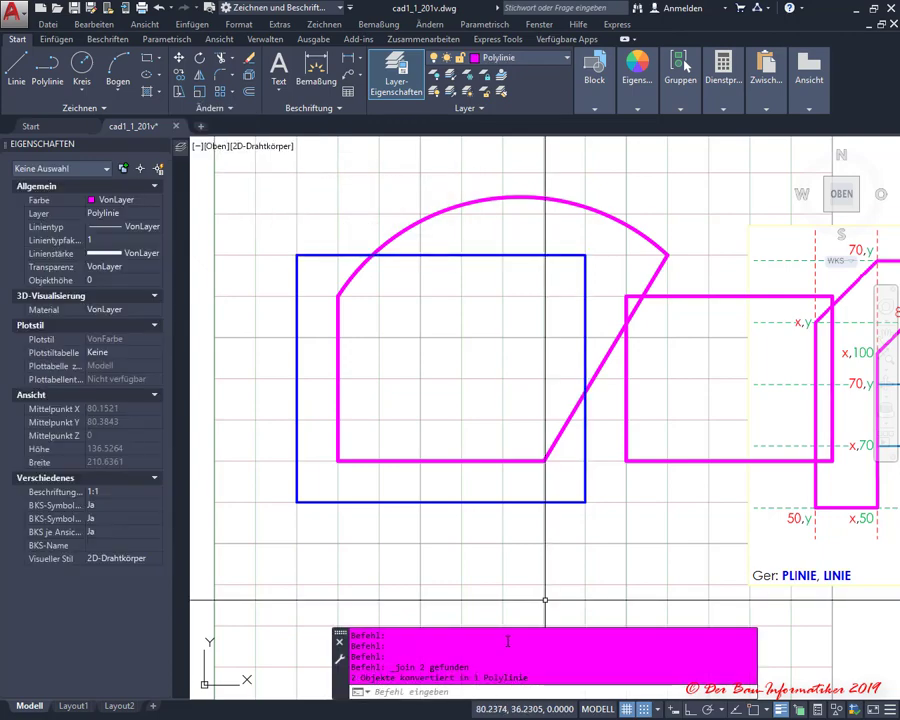
key(Escape)
key(Escape)
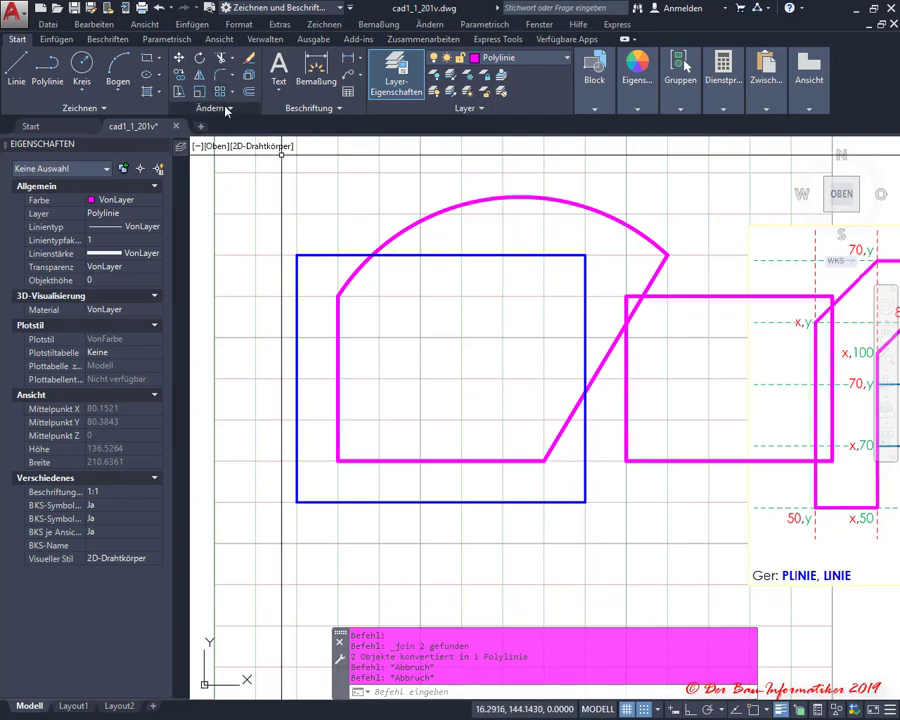
- Join the bottom and left lines into a second polyline of length 130 and select it
click(227, 111)
click(234, 145)
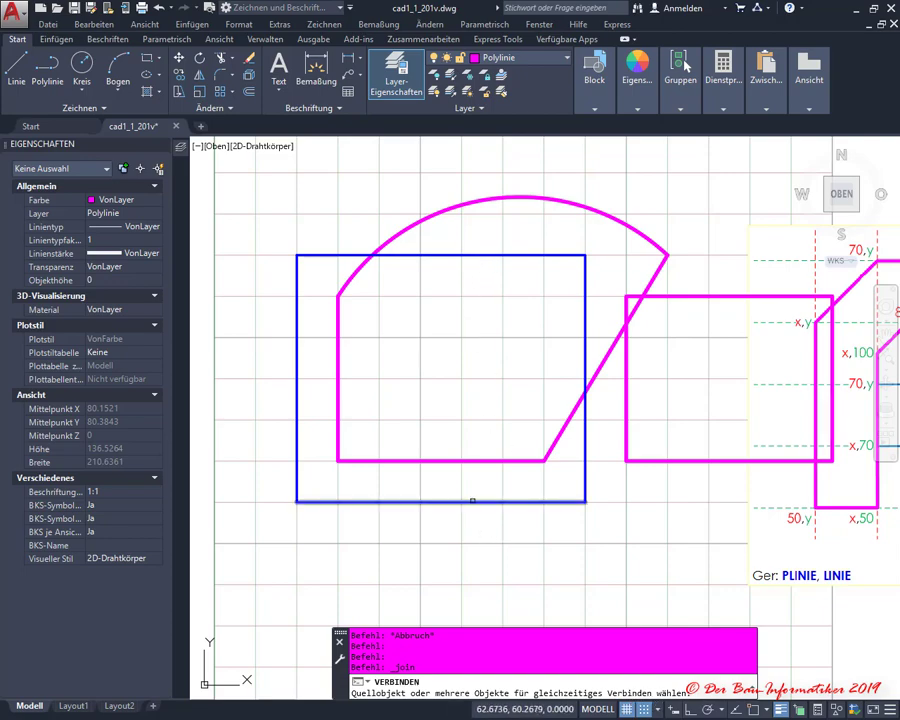
click(471, 501)
click(295, 467)
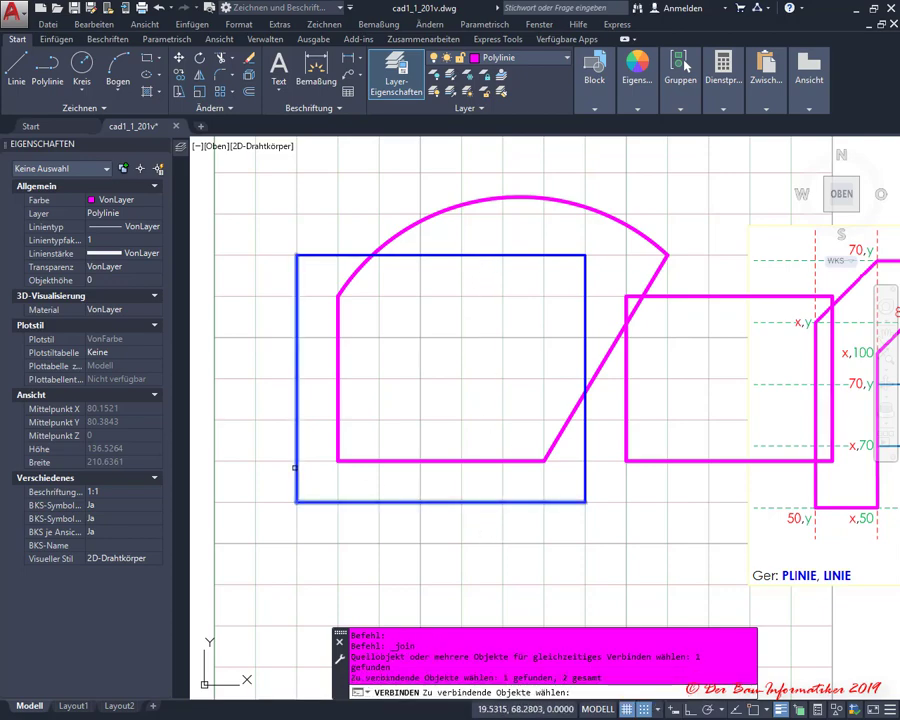
key(Return)
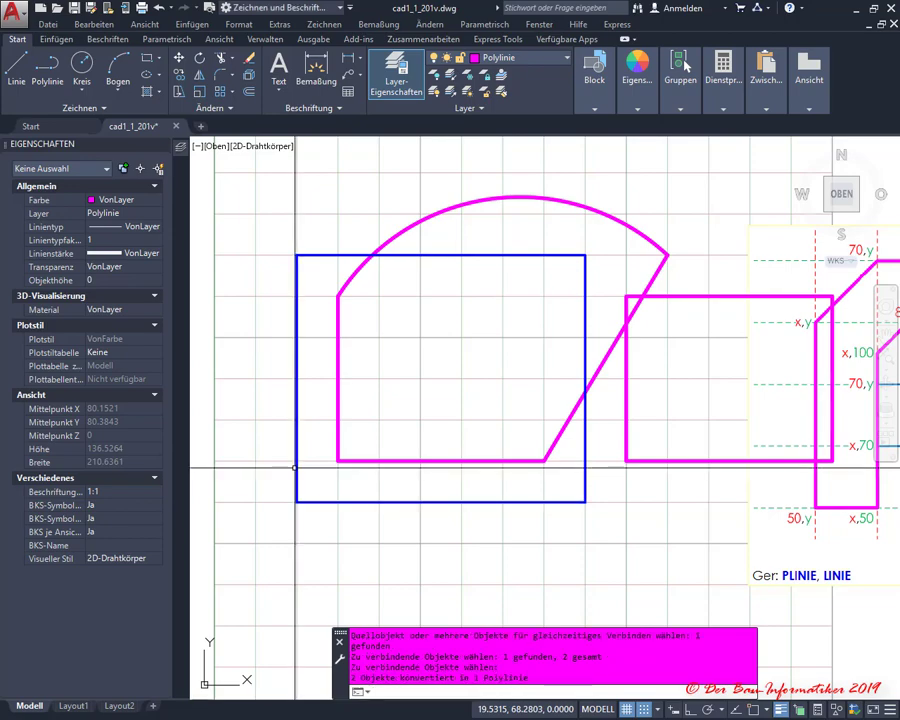
scroll(335, 270, up, 8)
middle_drag(296, 246, 330, 276)
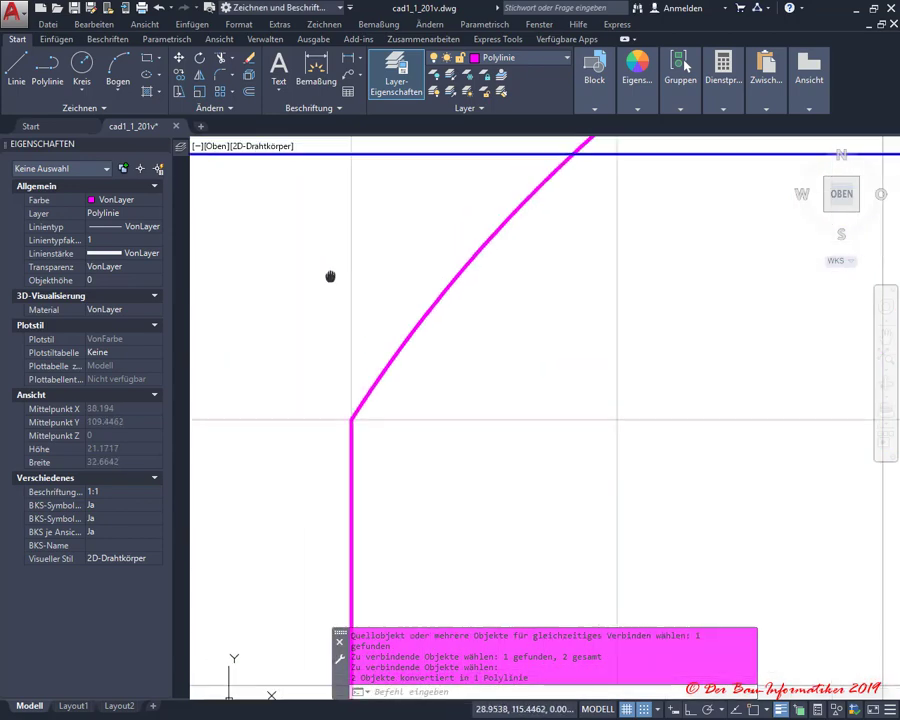
scroll(330, 276, down, 5)
scroll(382, 233, down, 2)
scroll(386, 248, down, 2)
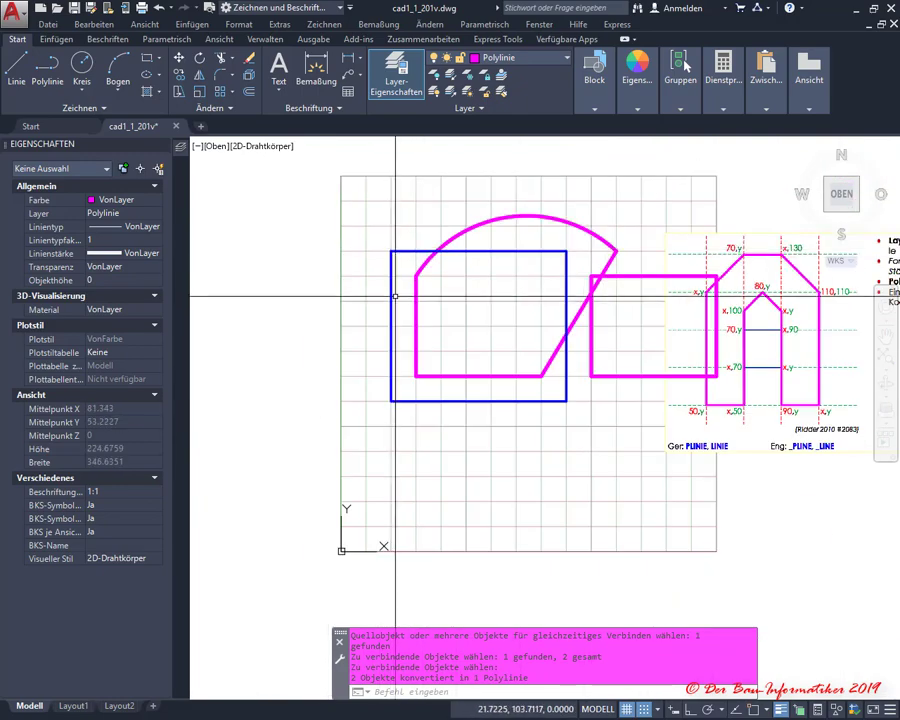
click(392, 298)
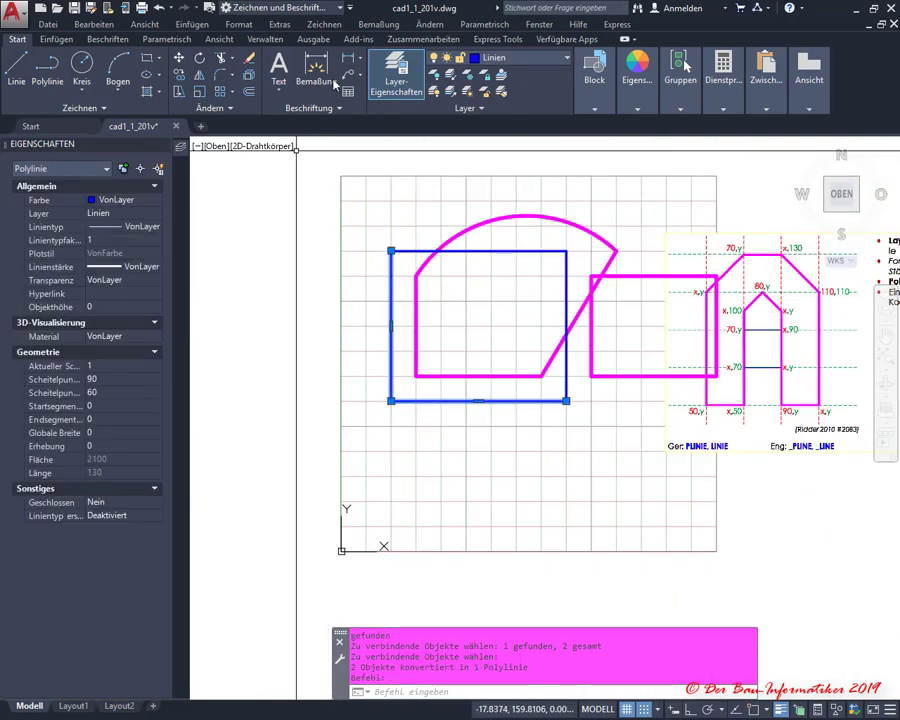
- Explode the bottom-left blue polyline into separate lines and turn grid snap off with F9
click(251, 77)
scroll(392, 430, up, 5)
scroll(406, 294, up, 5)
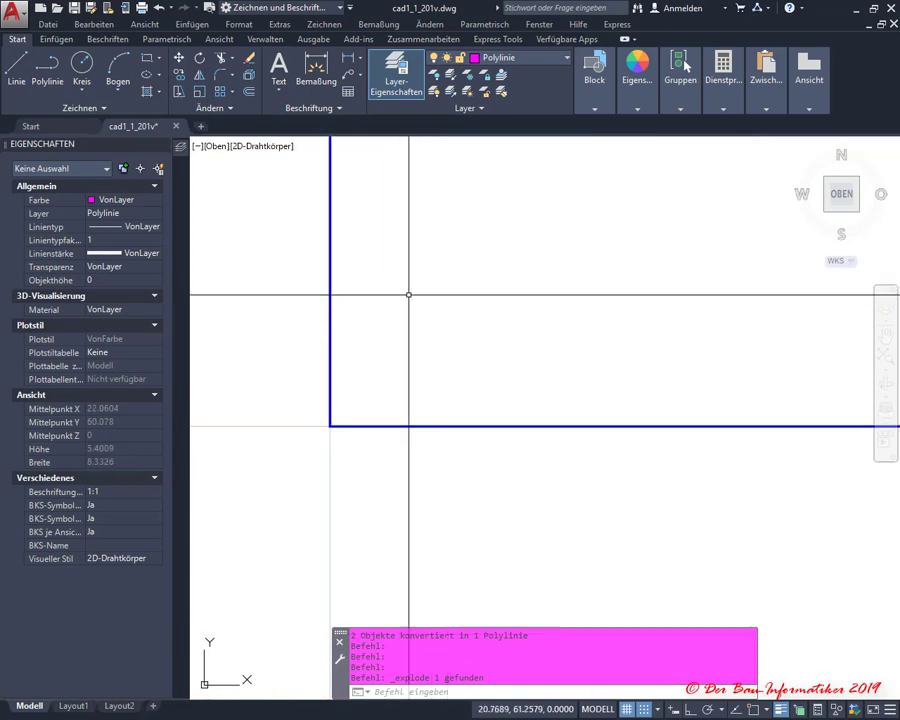
key(F9)
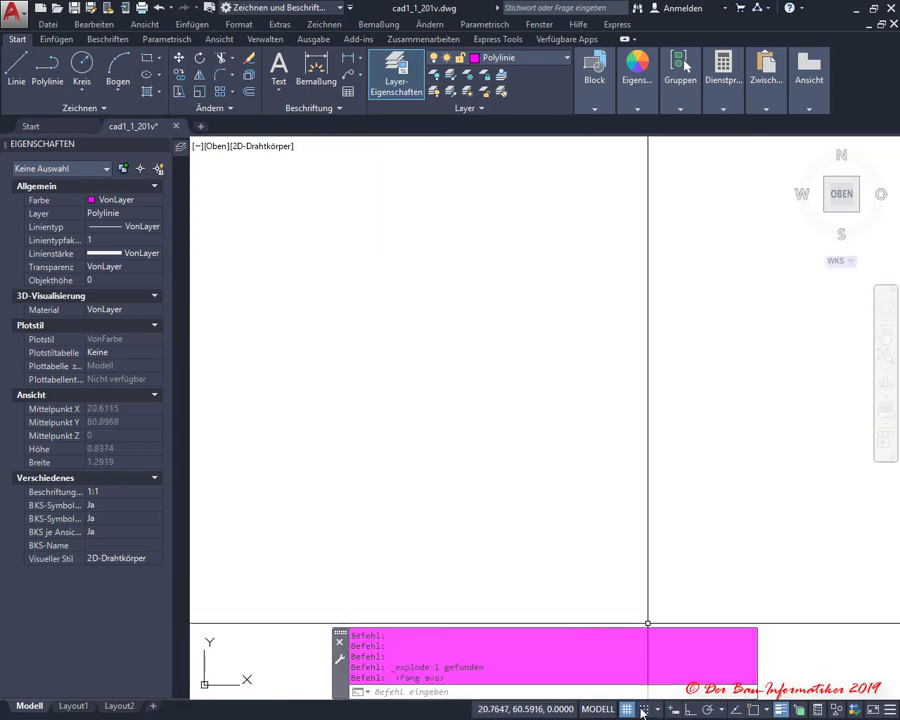
- Try stretching the left line's bottom endpoint grip, then cancel with Esc
scroll(551, 456, down, 5)
middle_drag(541, 419, 530, 460)
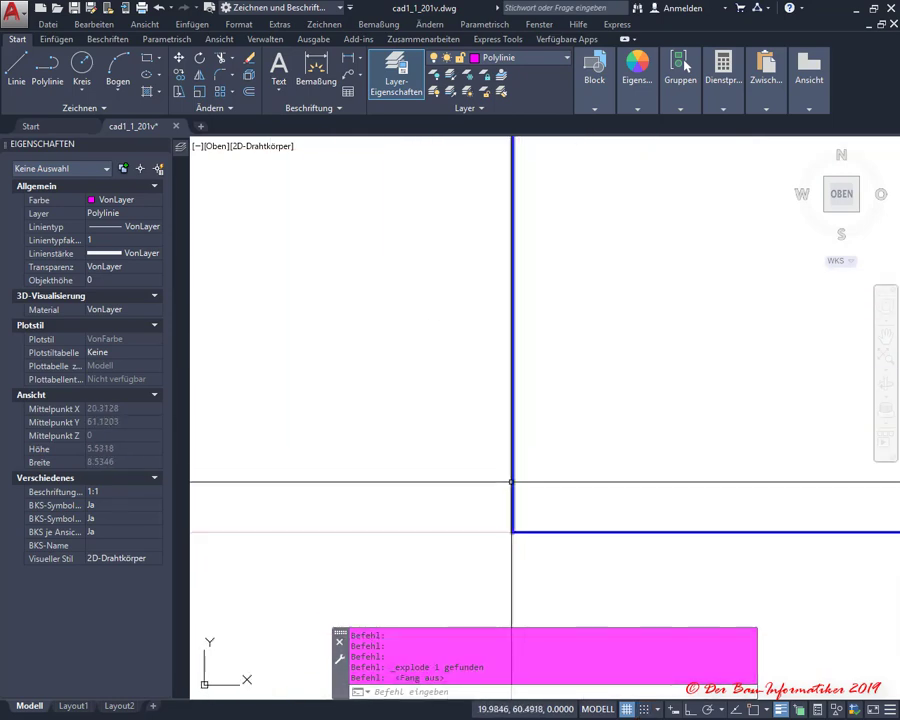
click(516, 531)
click(514, 531)
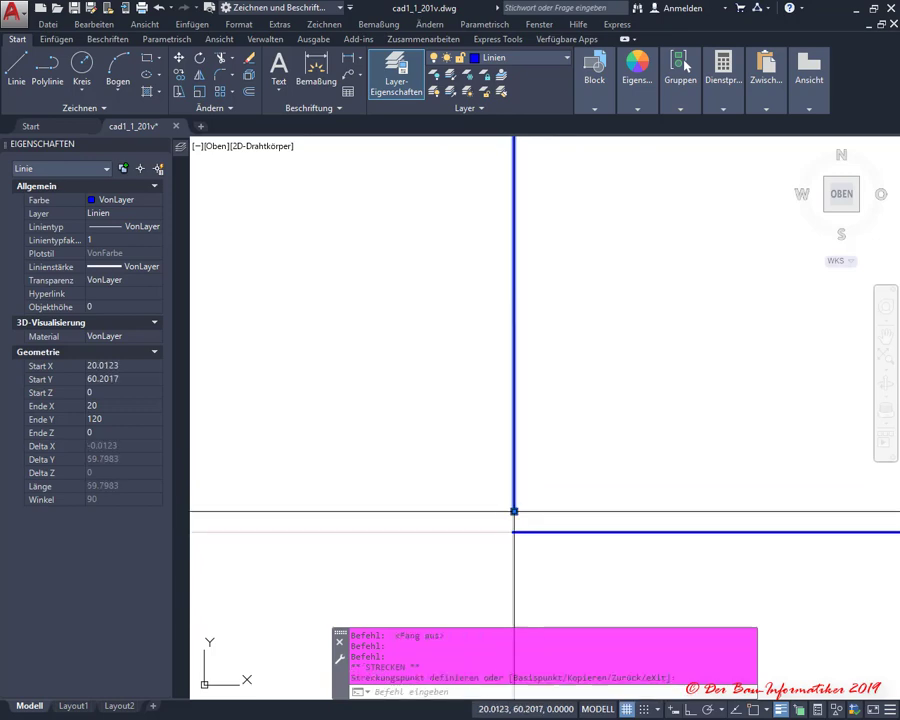
scroll(390, 330, down, 2)
scroll(360, 355, down, 3)
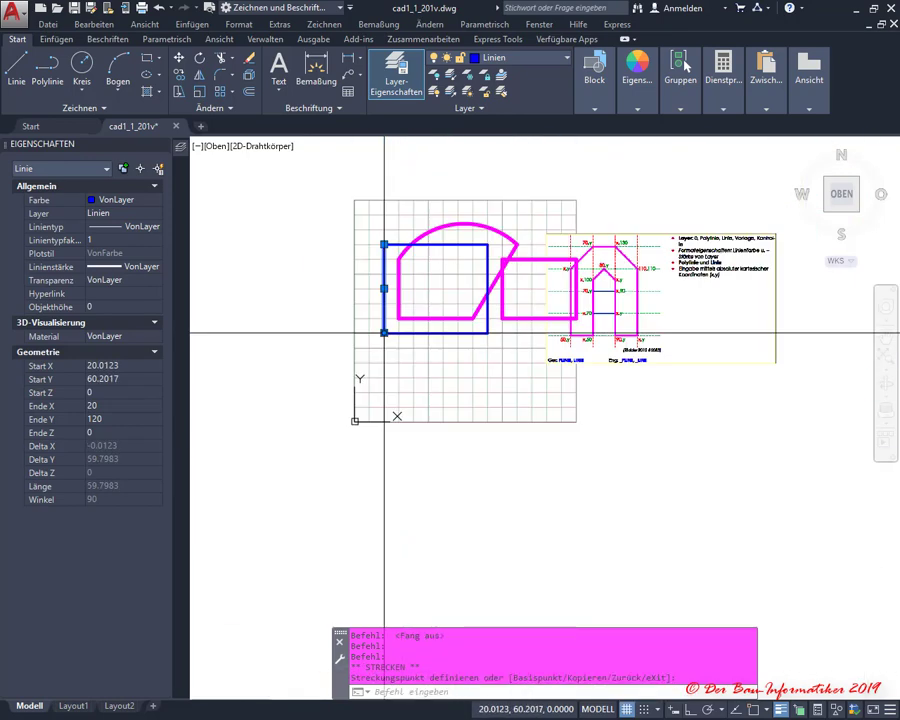
scroll(395, 318, down, 3)
key(Escape)
key(Escape)
key(Escape)
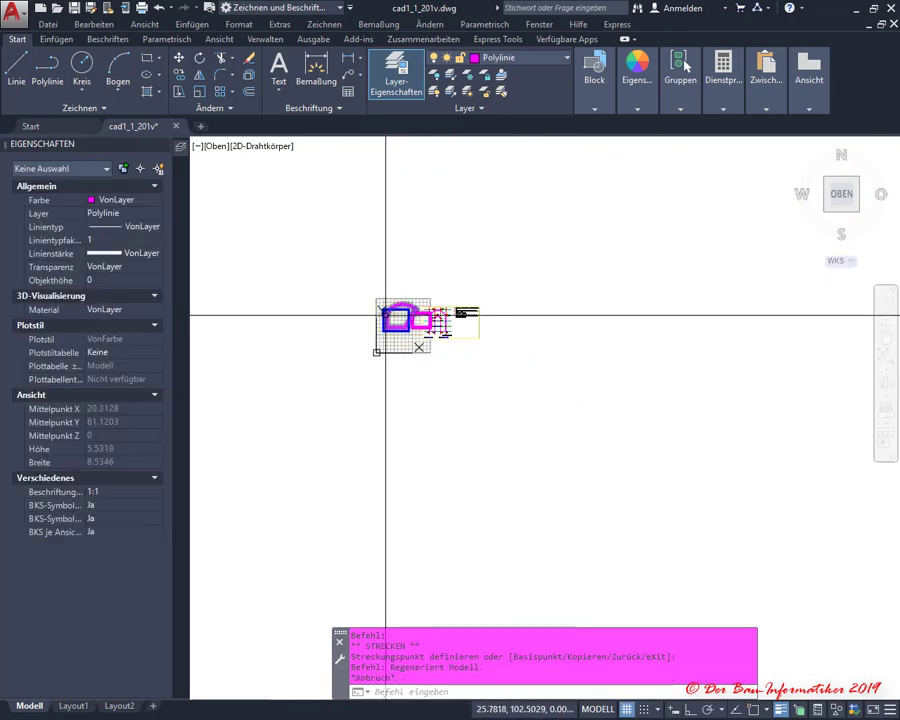
scroll(382, 305, up, 10)
scroll(350, 428, up, 2)
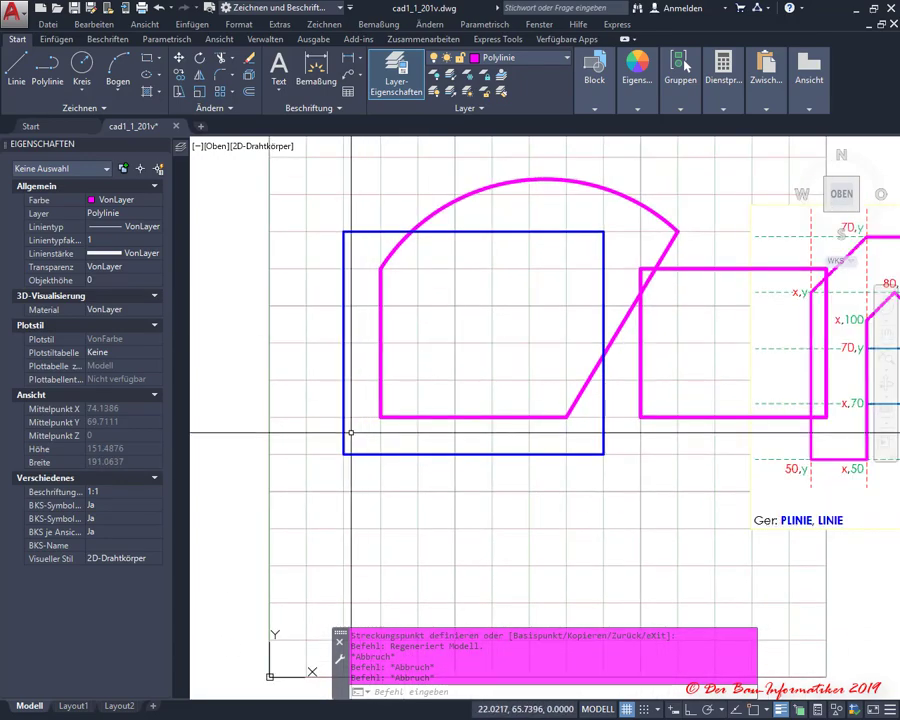
scroll(350, 428, up, 5)
scroll(350, 428, down, 6)
scroll(349, 430, down, 2)
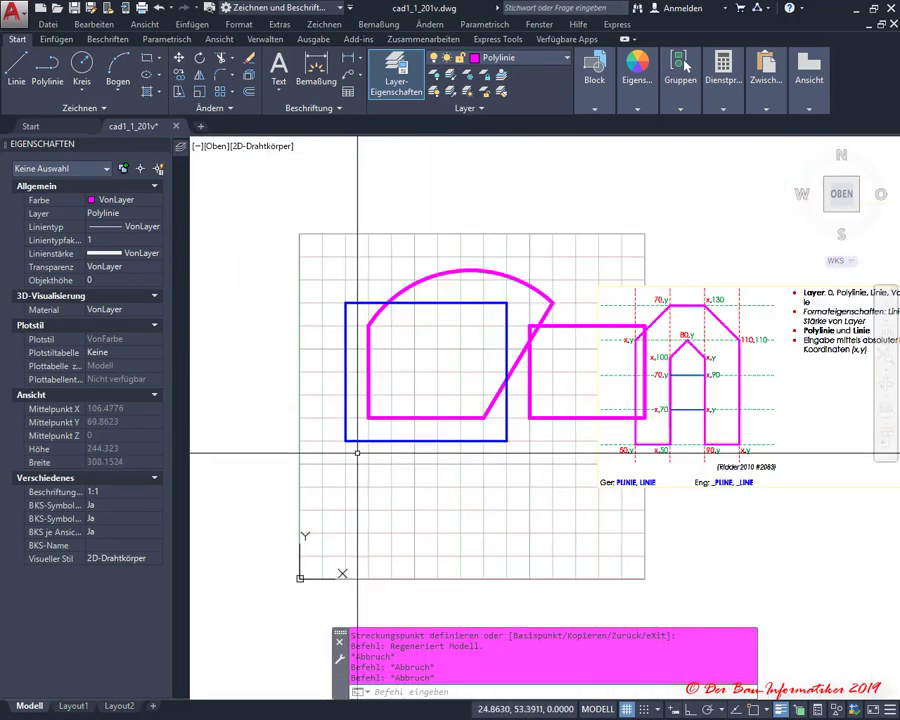
click(218, 110)
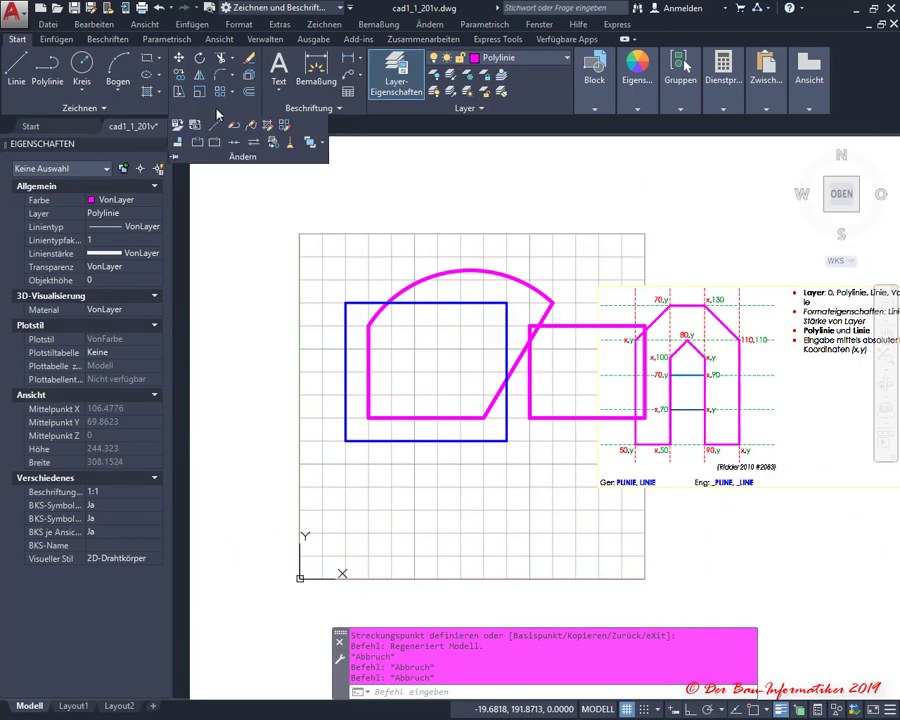
click(237, 146)
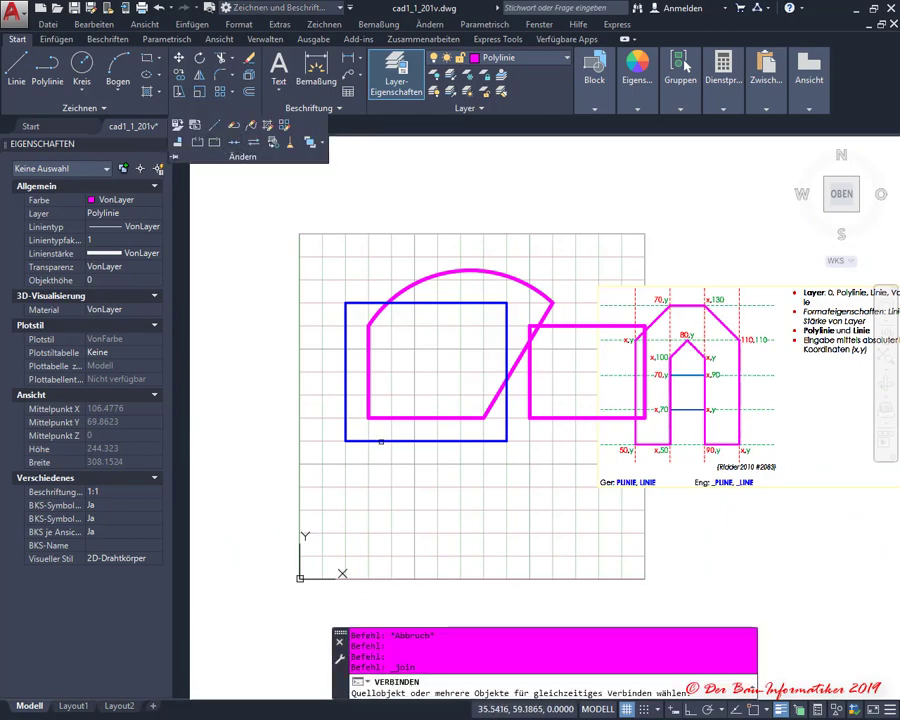
click(351, 439)
click(344, 419)
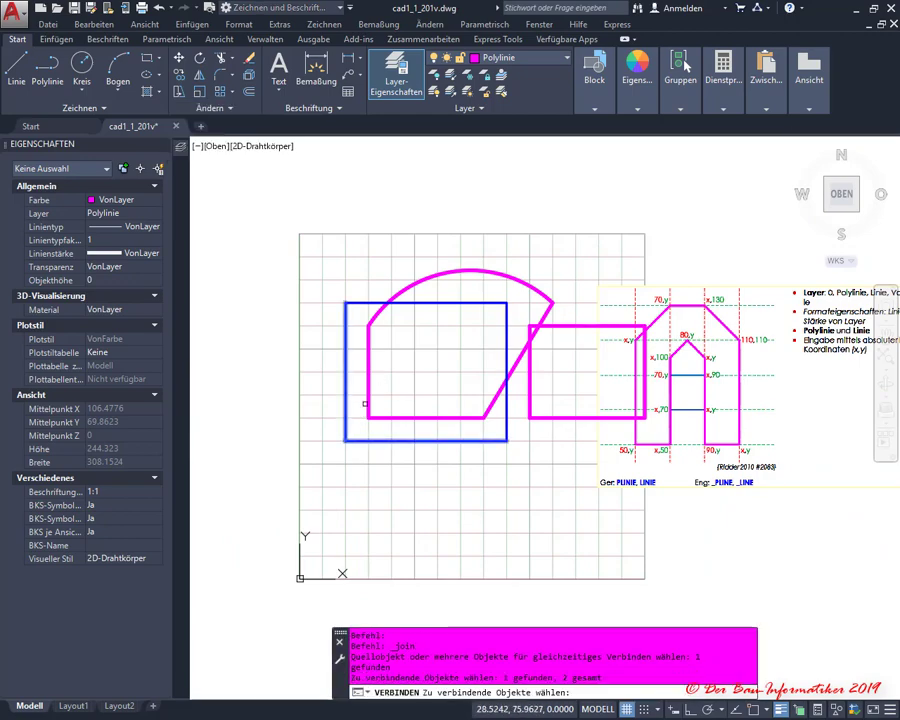
key(Return)
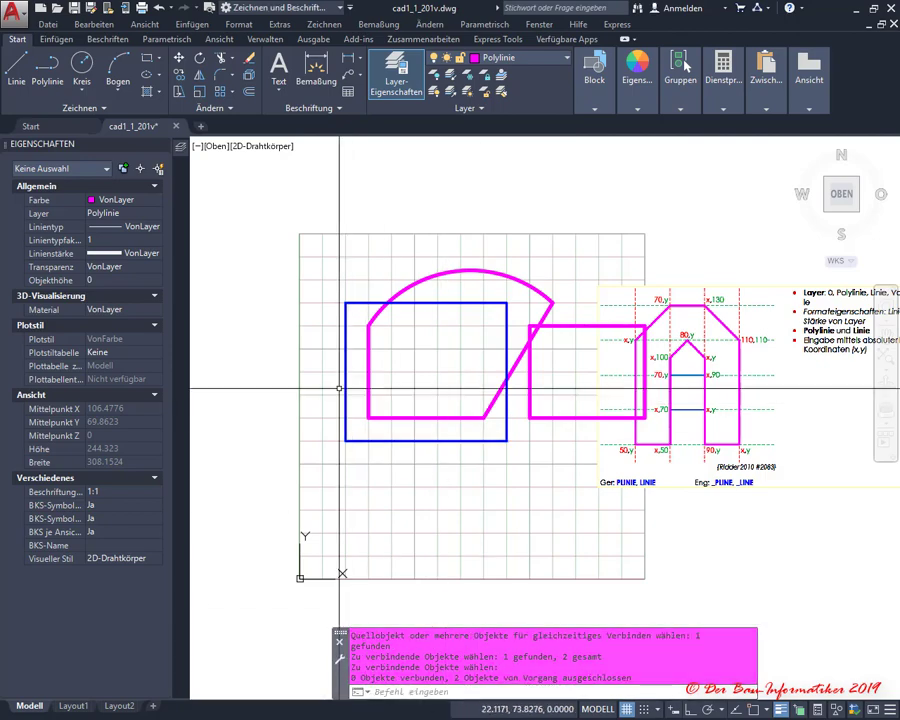
scroll(355, 430, up, 4)
click(369, 431)
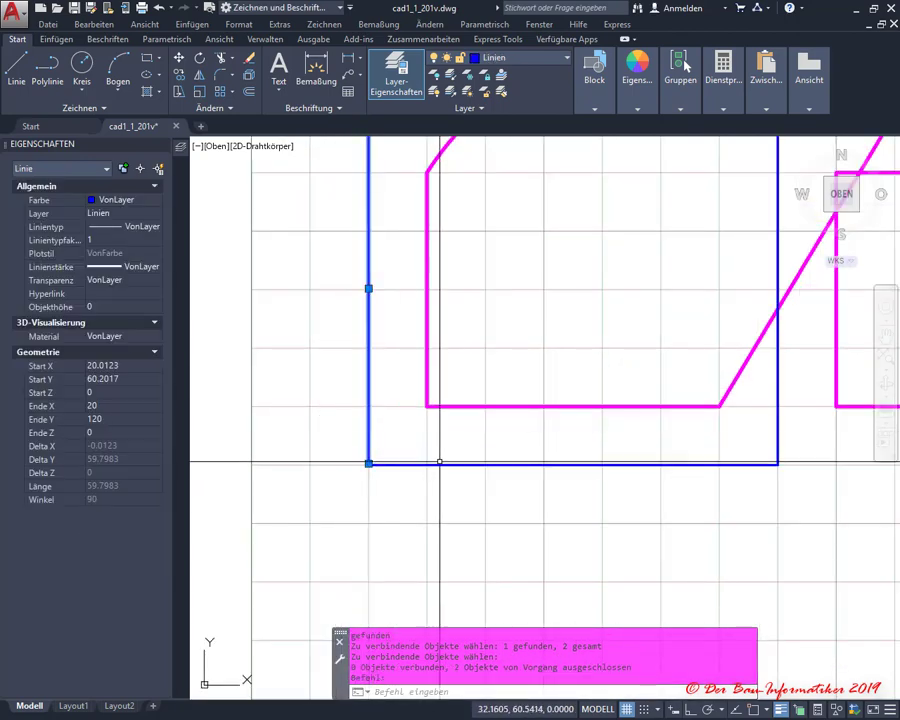
click(372, 463)
key(Escape)
key(Escape)
key(Escape)
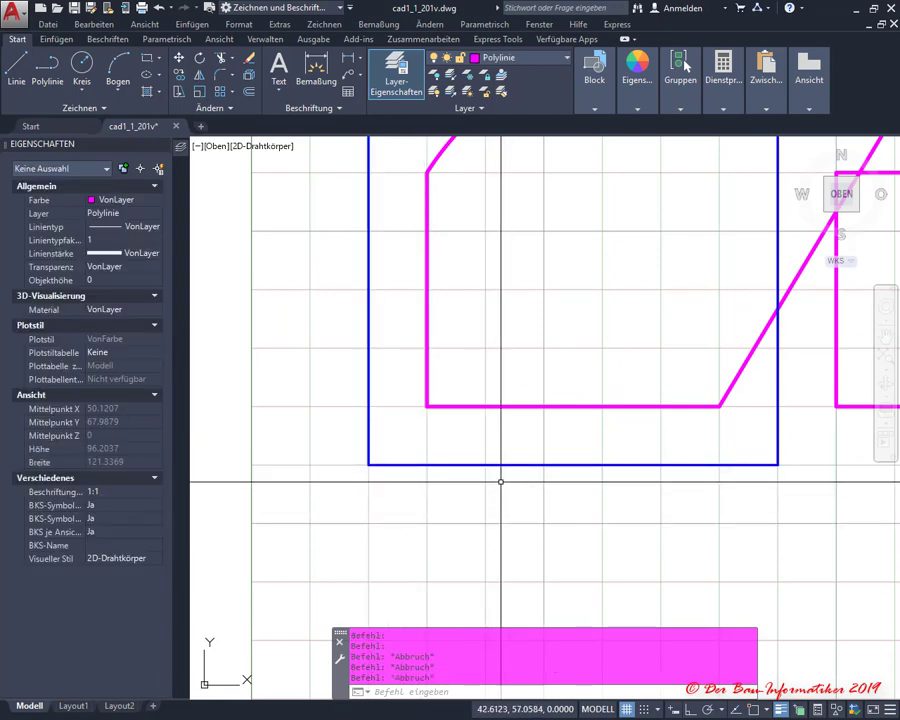
scroll(430, 466, down, 6)
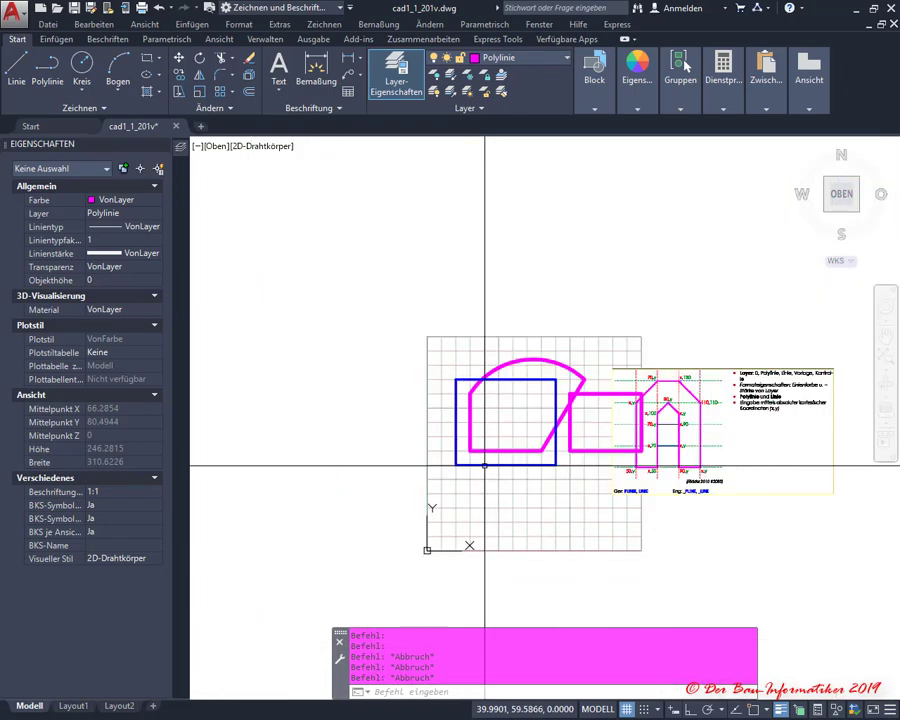
scroll(490, 453, up, 2)
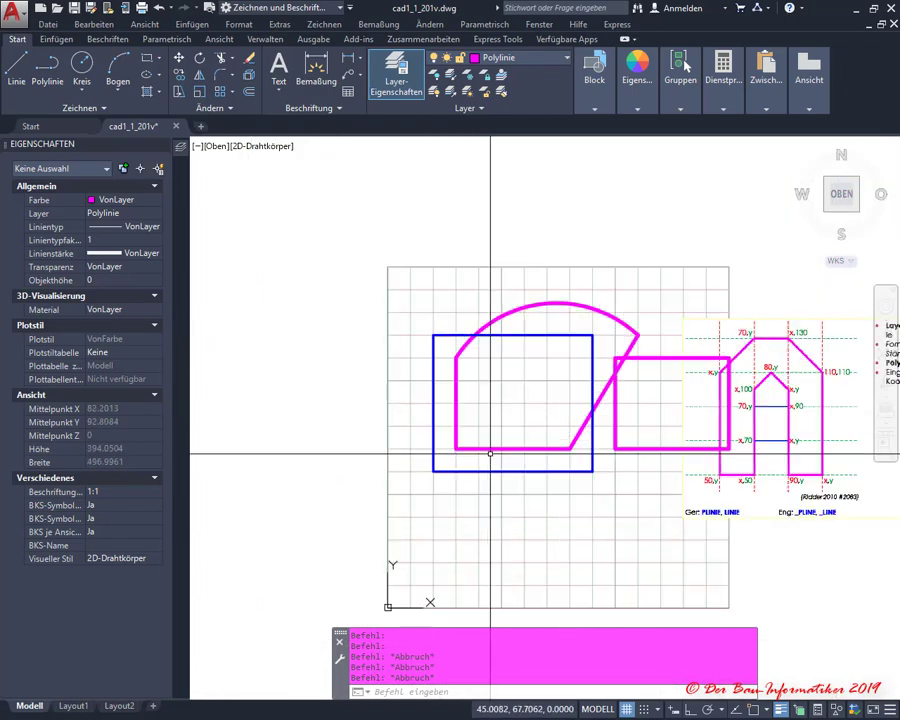
- Erase the rectangle and magenta outlines with a crossing selection, then the stray blue vertical line
click(634, 506)
click(540, 397)
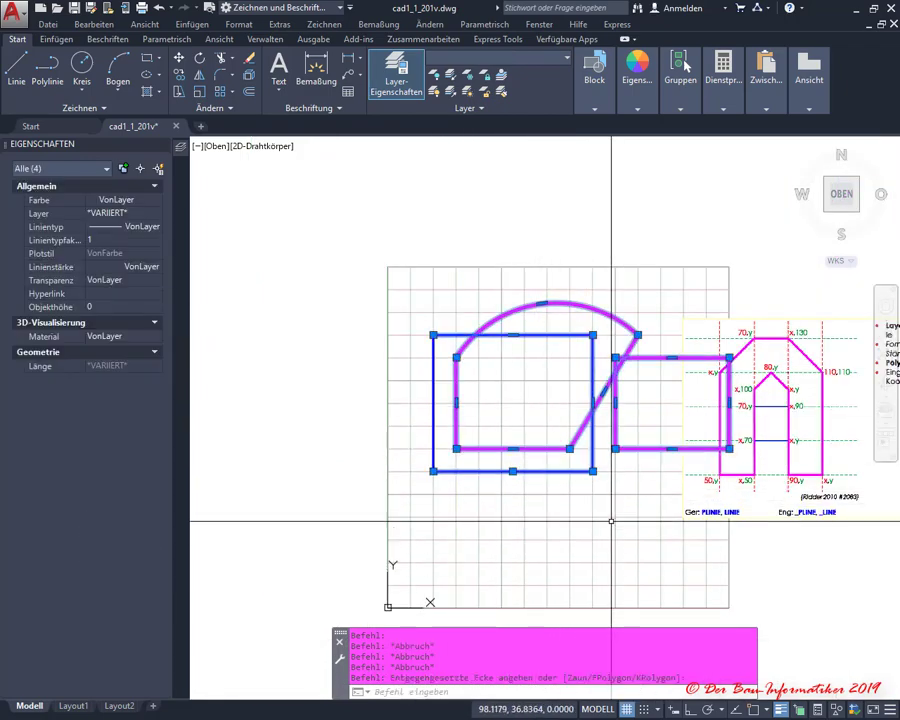
key(Delete)
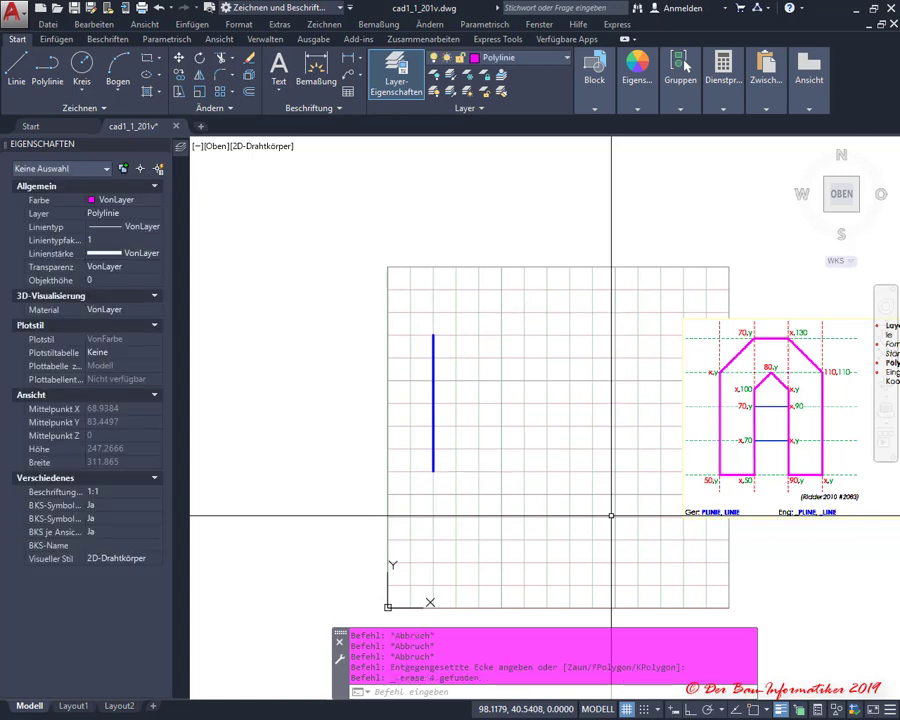
click(545, 380)
click(405, 327)
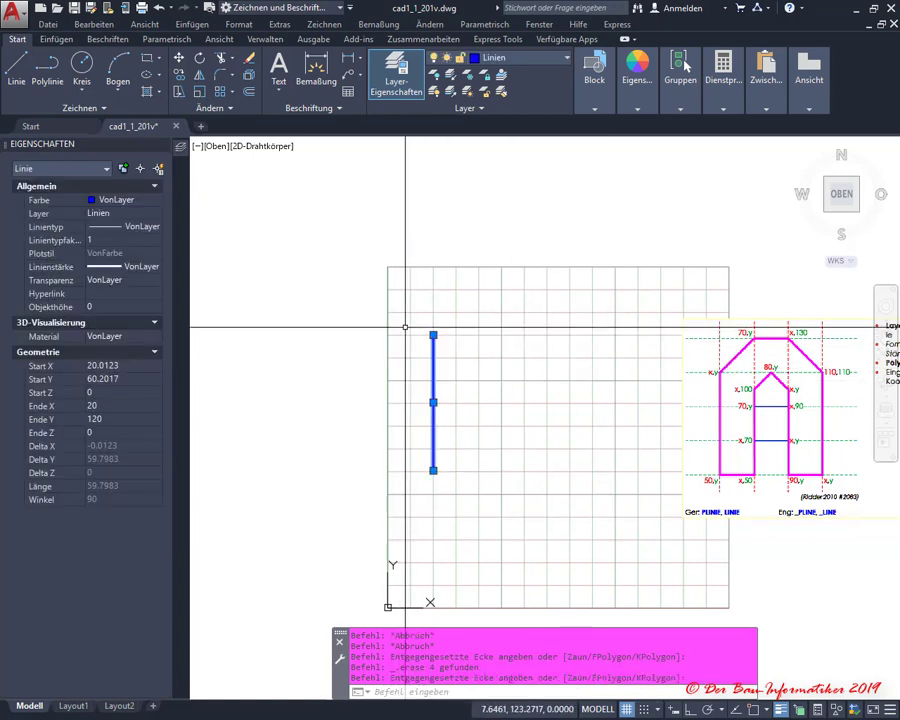
key(Delete)
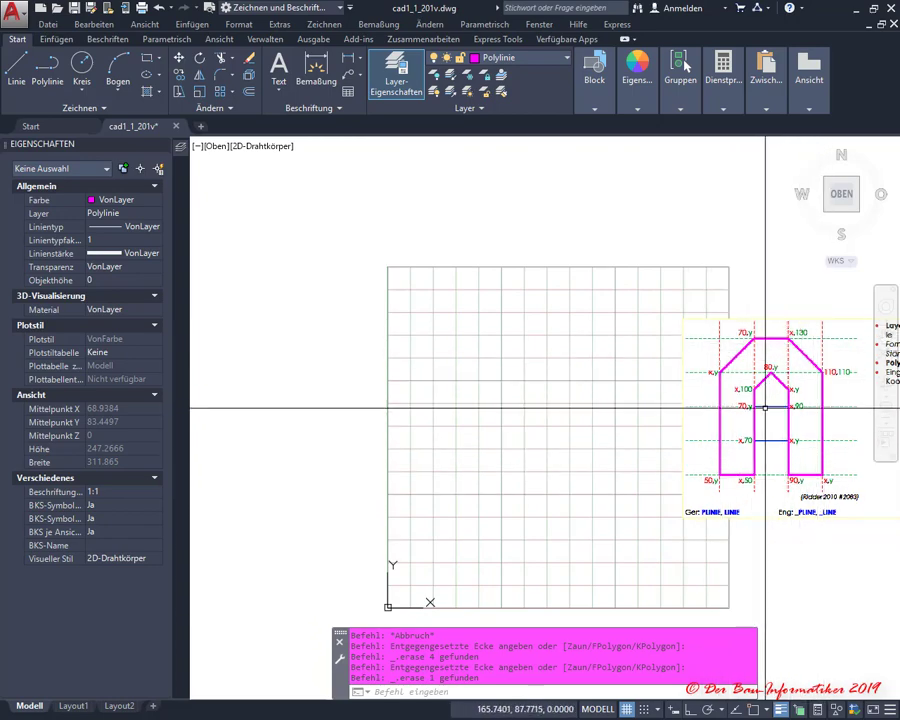
- Zoom and pan until the letter A reference sketch and its coordinate labels fill the view
scroll(765, 408, up, 2)
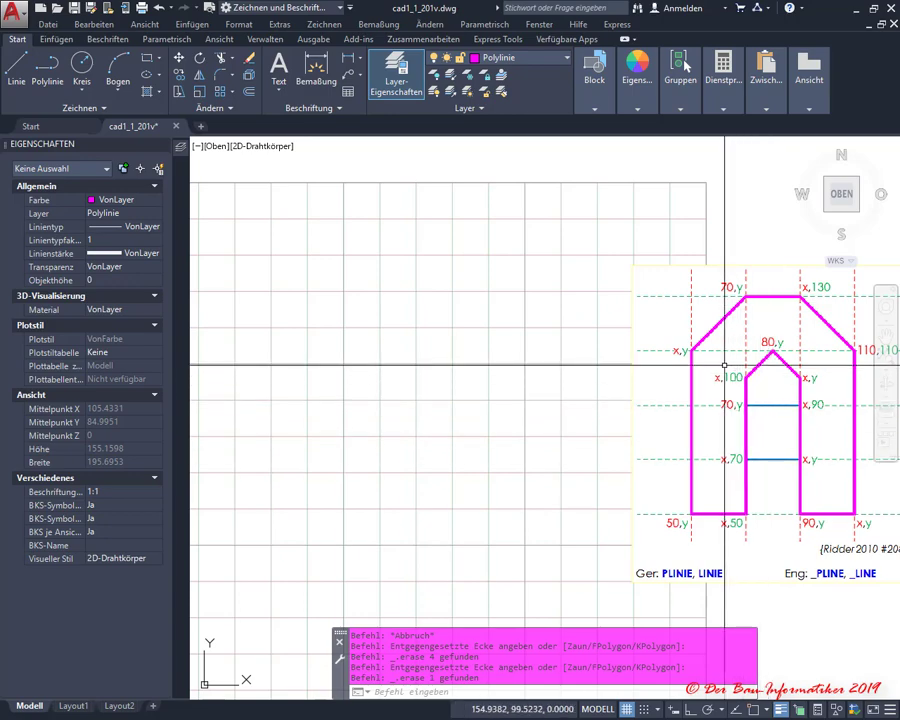
scroll(715, 380, down, 2)
scroll(542, 476, up, 2)
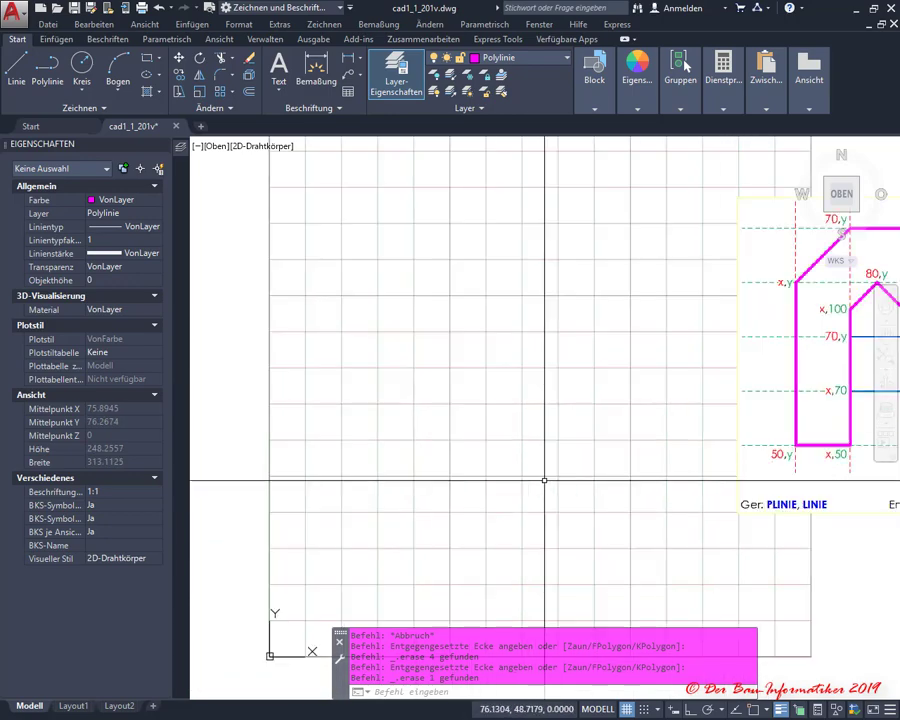
middle_drag(542, 474, 335, 419)
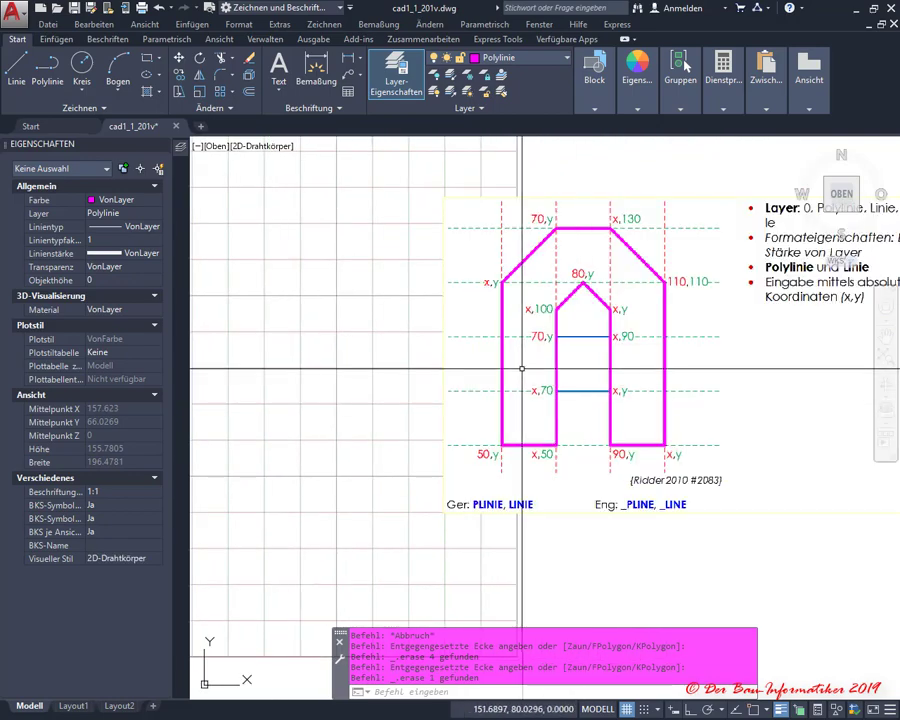
scroll(508, 424, up, 1)
scroll(551, 306, up, 1)
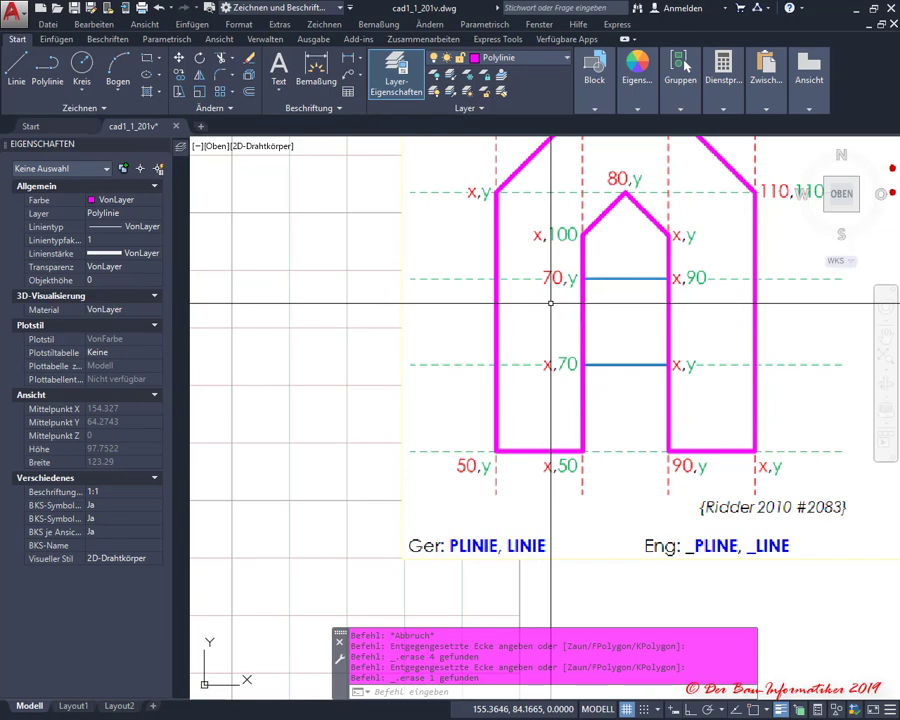
middle_drag(548, 304, 520, 392)
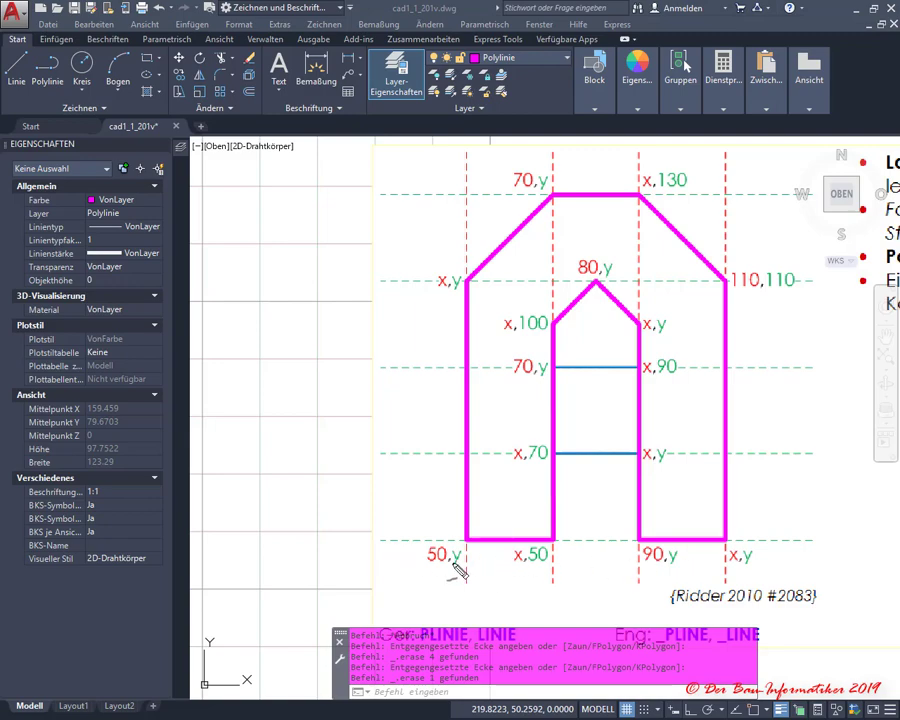
mouse_move(394, 441)
mouse_down()
mouse_move(395, 618)
mouse_move(626, 632)
mouse_move(642, 606)
mouse_up()
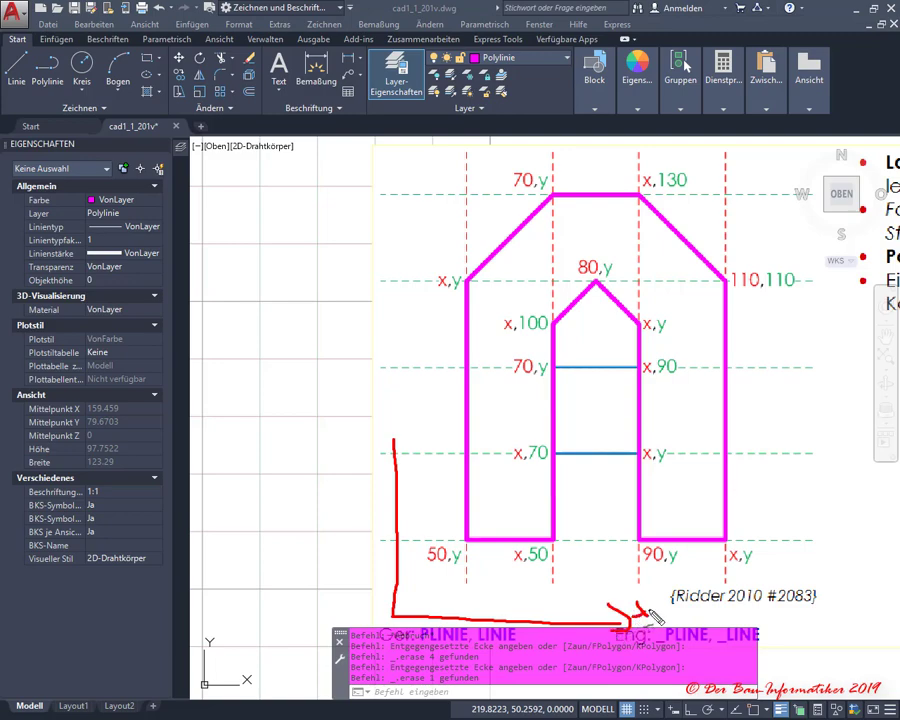
drag(386, 418, 408, 465)
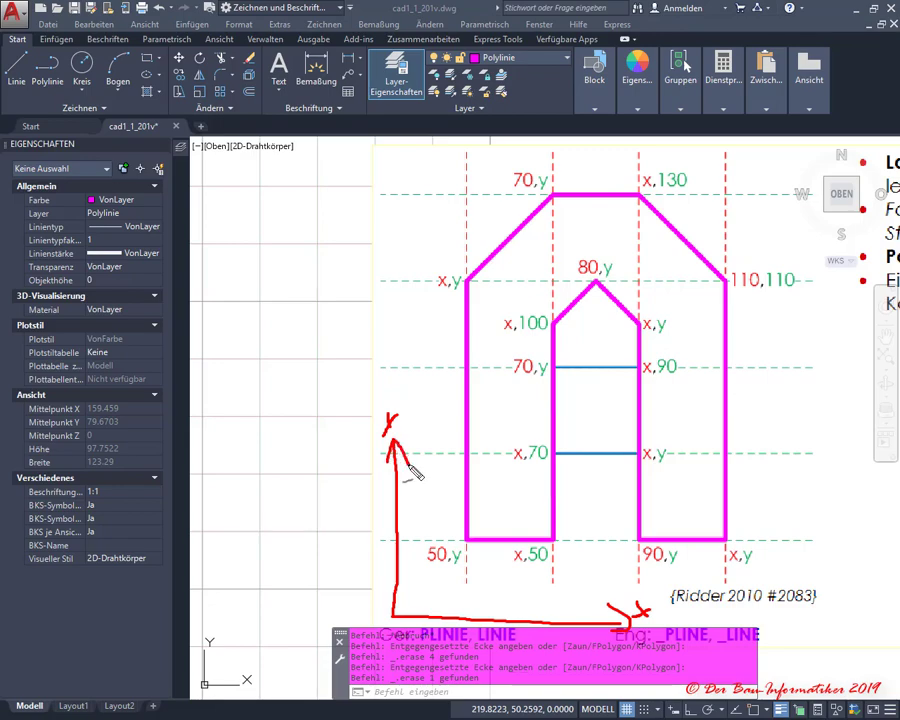
drag(388, 538, 407, 538)
mouse_move(327, 528)
mouse_down()
mouse_move(348, 538)
mouse_move(336, 549)
mouse_move(363, 531)
mouse_up()
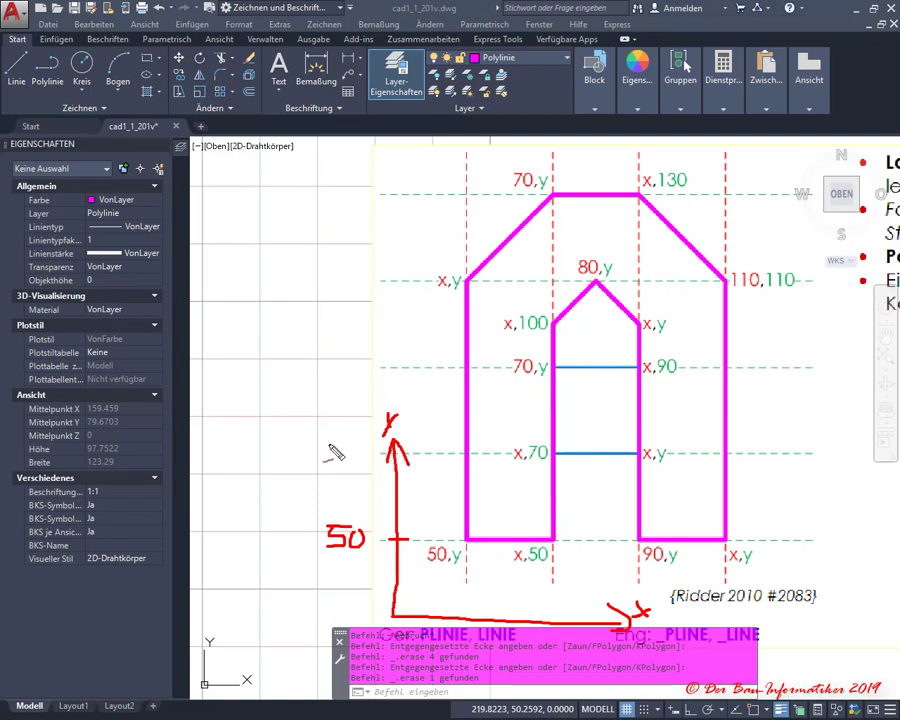
mouse_move(328, 441)
mouse_down()
mouse_move(340, 466)
mouse_move(368, 455)
mouse_up()
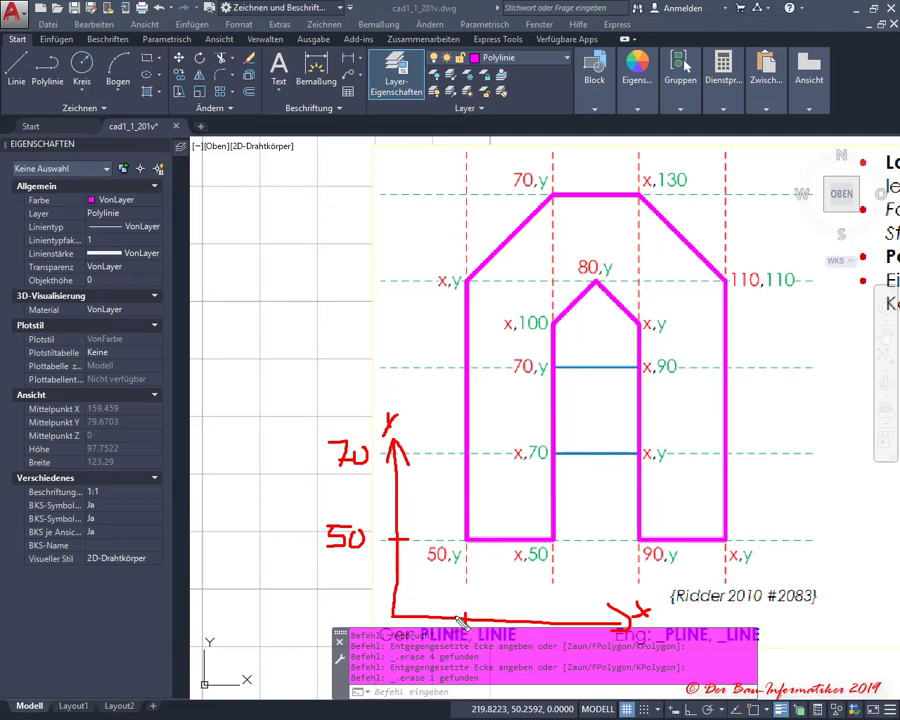
mouse_move(437, 590)
mouse_down()
mouse_move(446, 600)
mouse_move(456, 592)
mouse_up()
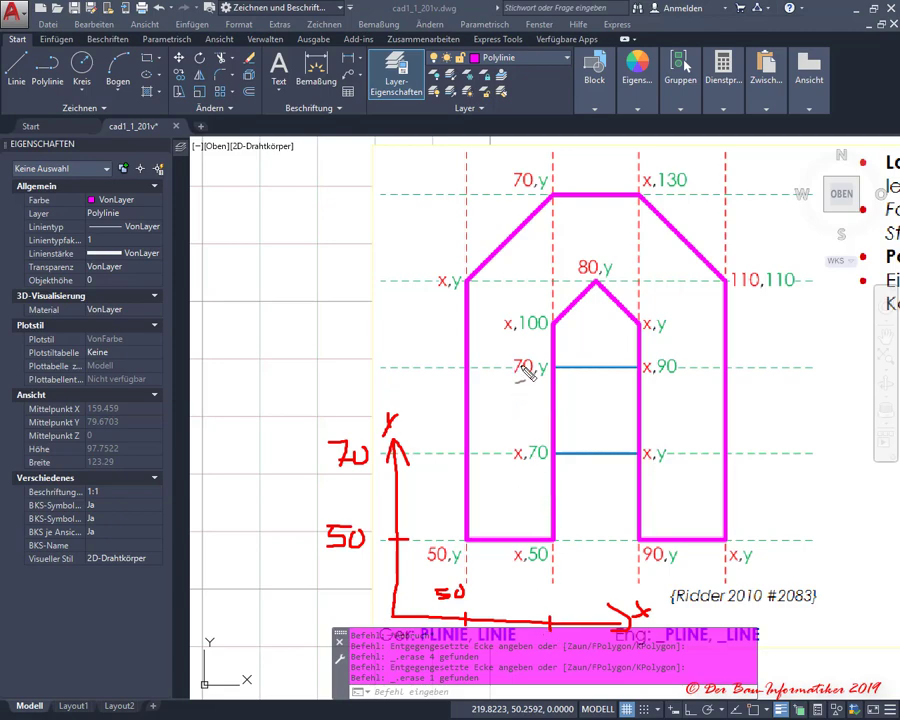
mouse_move(534, 589)
mouse_down()
mouse_move(542, 603)
mouse_move(576, 600)
mouse_up()
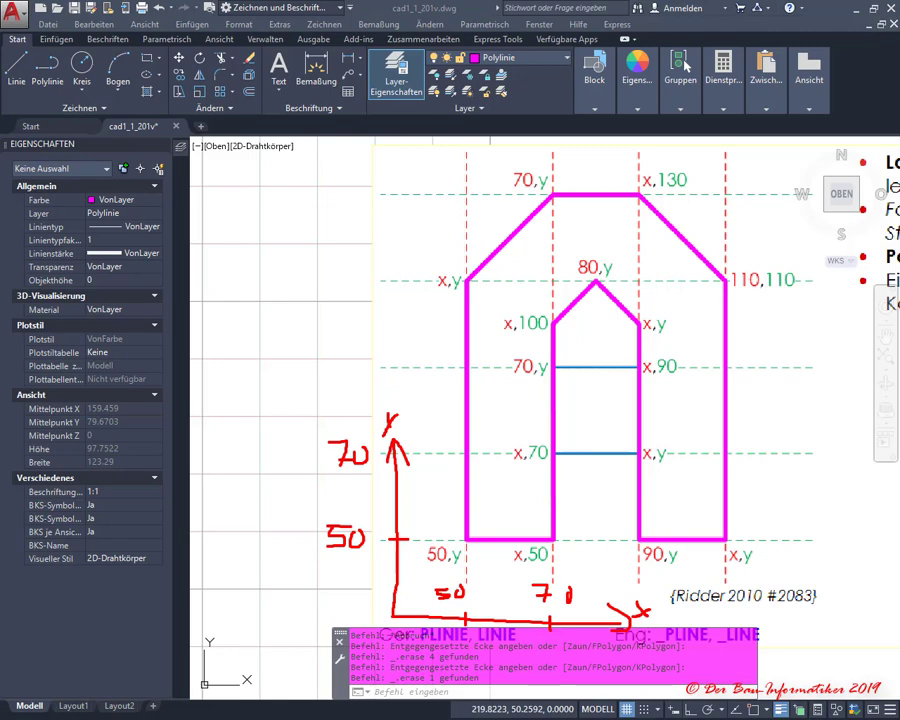
- Clear the red sketch notes and make Polylinie the current layer
key(Escape)
scroll(466, 352, down, 3)
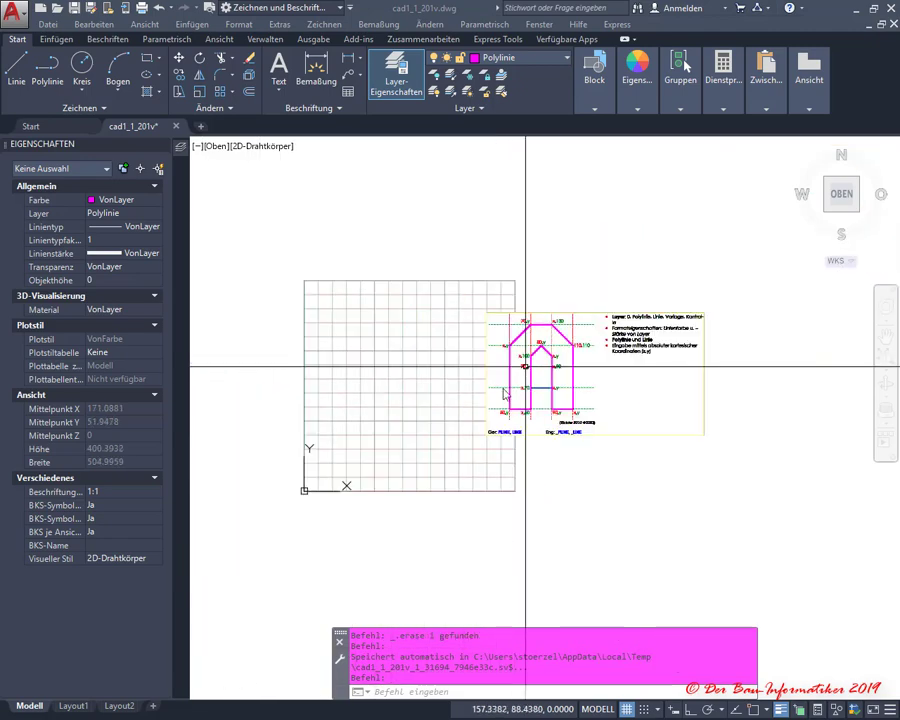
scroll(315, 402, up, 1)
scroll(402, 446, up, 2)
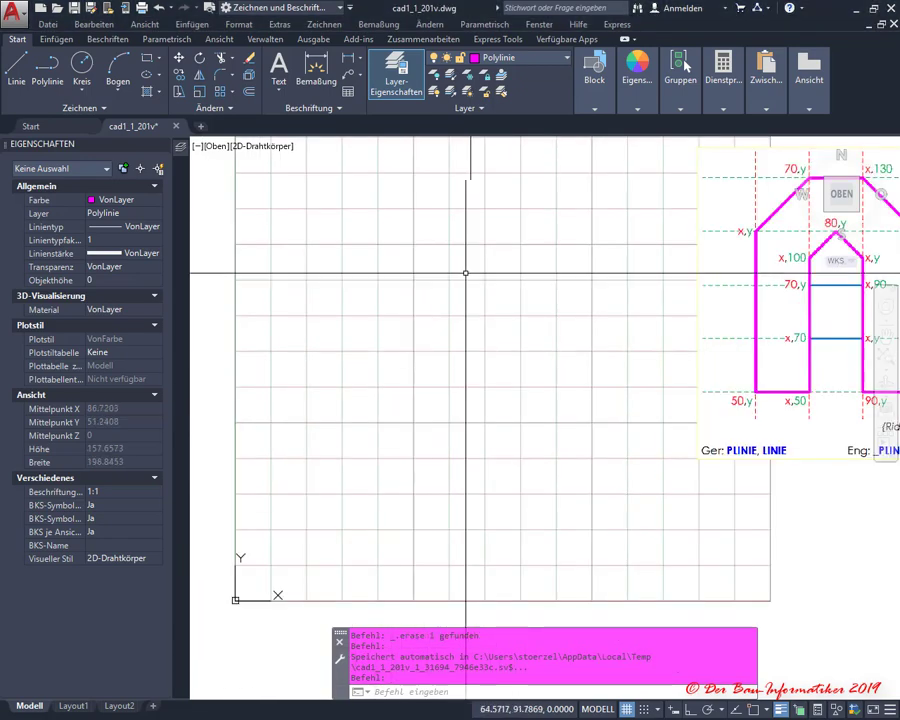
click(568, 58)
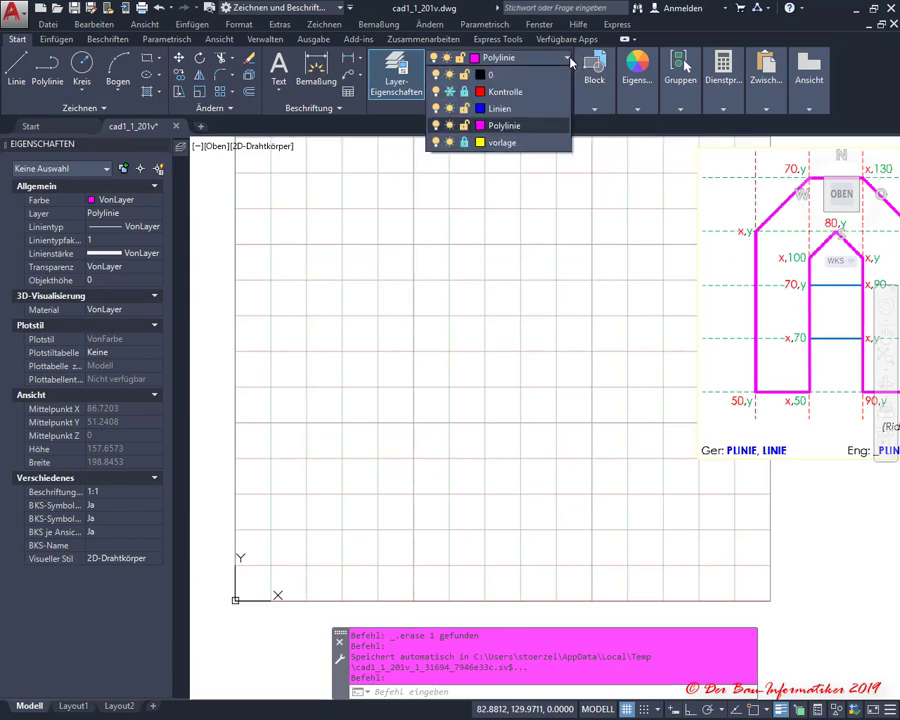
click(510, 127)
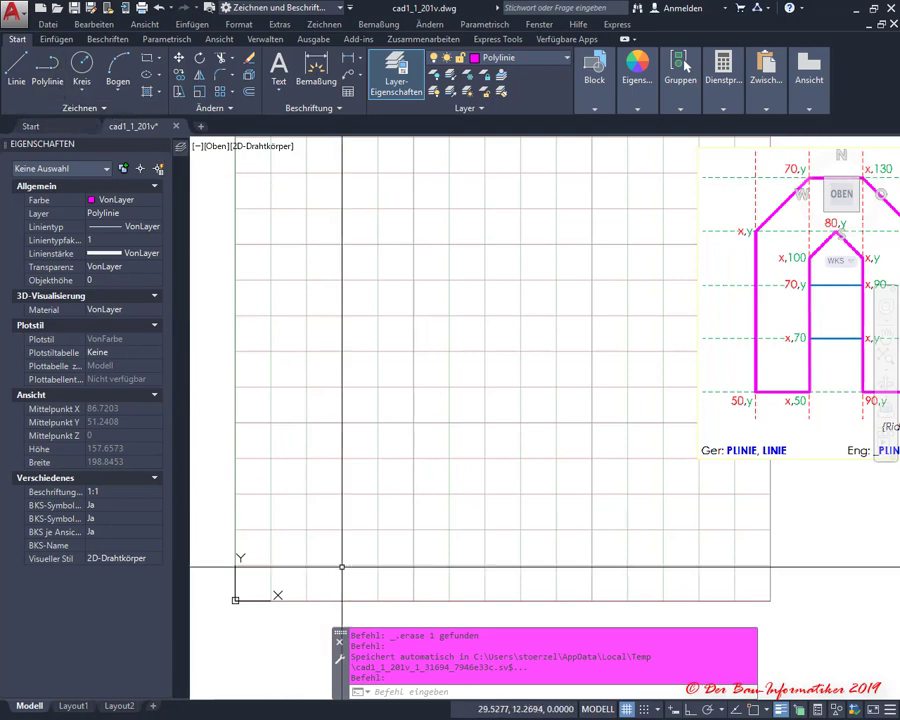
- Start a new polyline from the Zeichnen panel, awaiting its start point
click(47, 62)
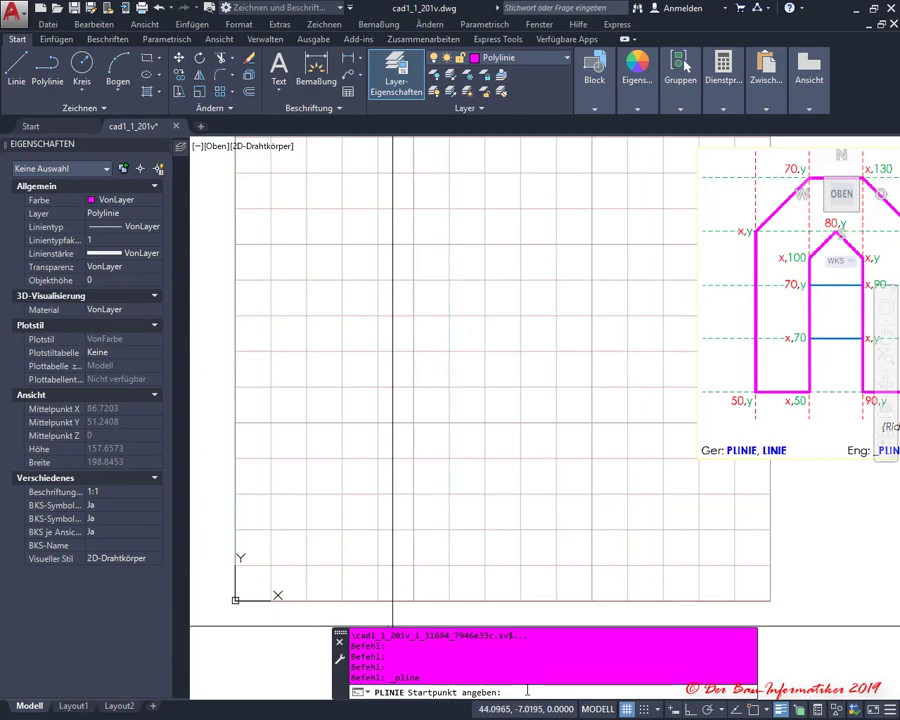
scroll(450, 490, down, 2)
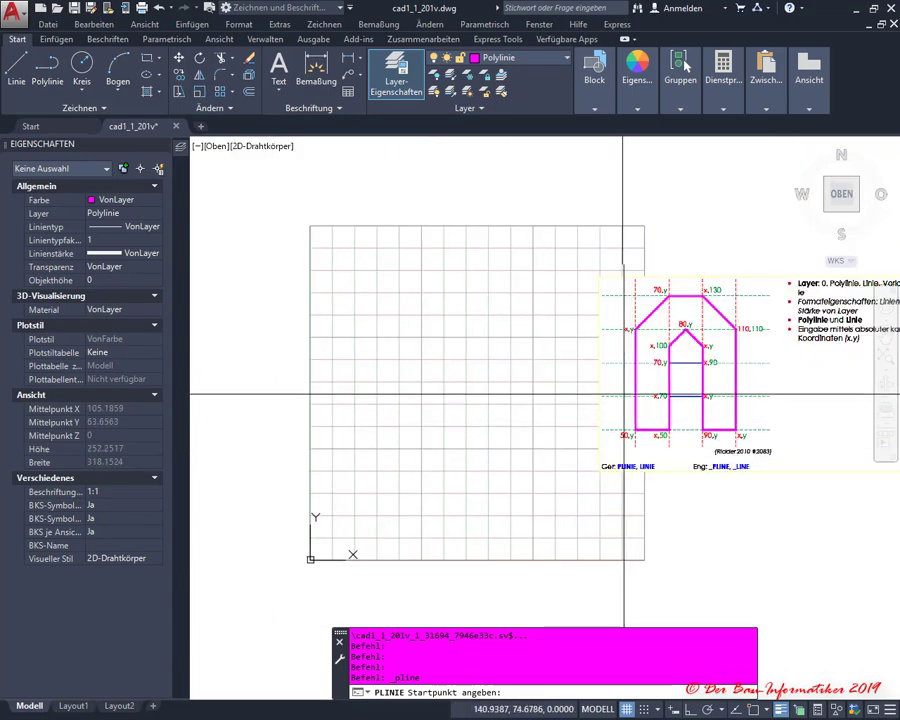
scroll(628, 430, up, 2)
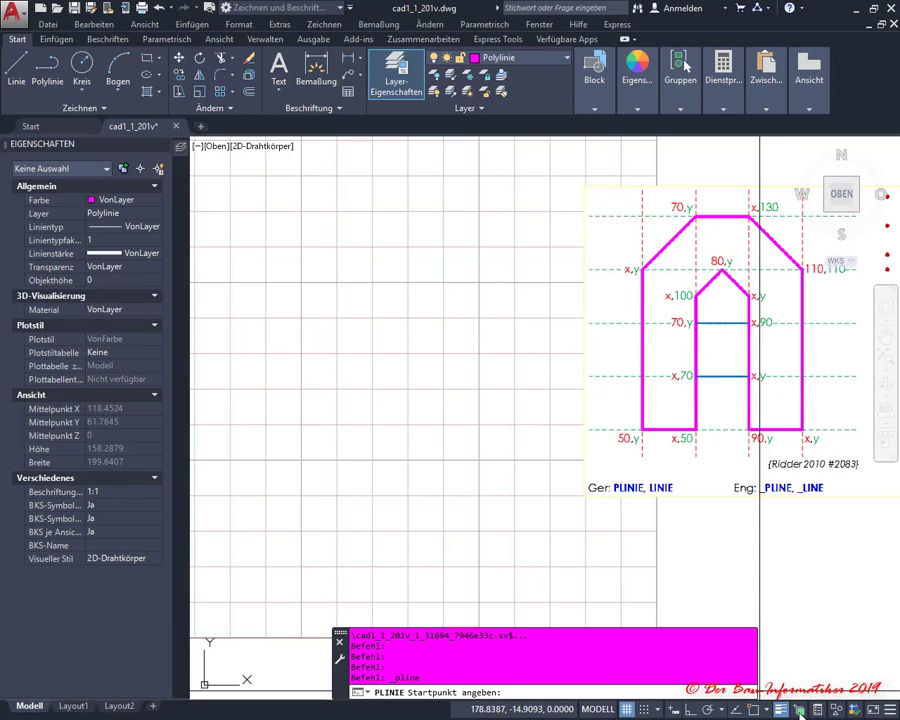
- Toggle Raster off and on and toggle Linienstärke, then show the status-bar toggle list
click(628, 710)
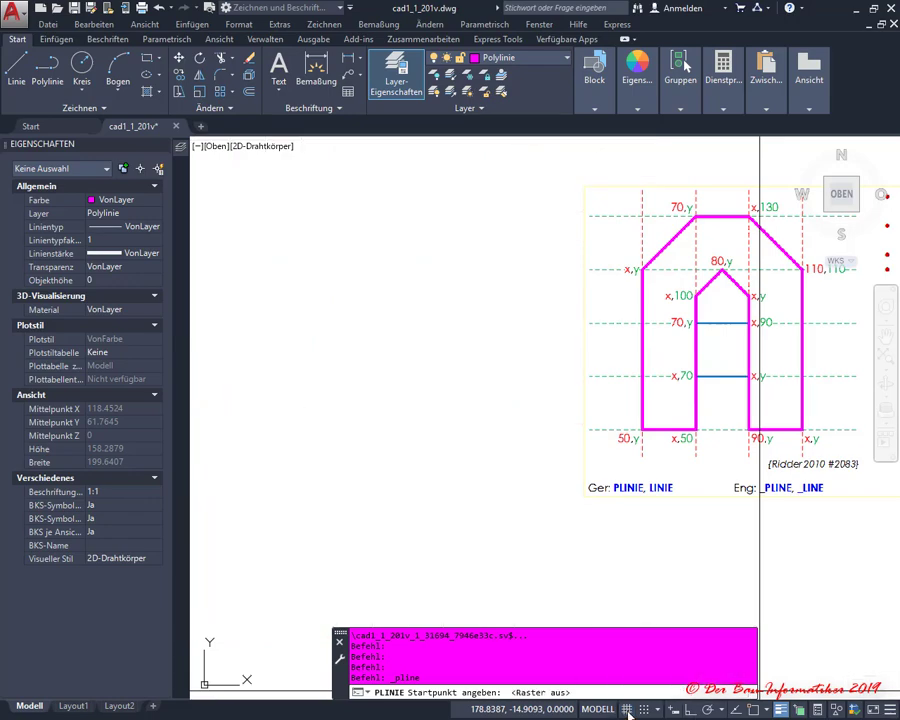
click(628, 710)
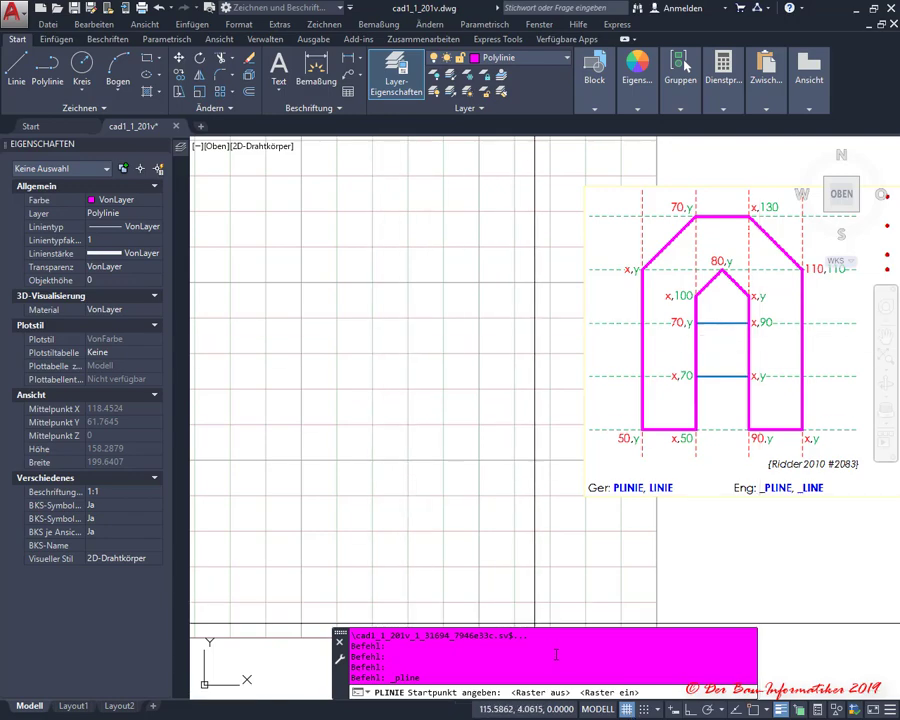
double_click(781, 710)
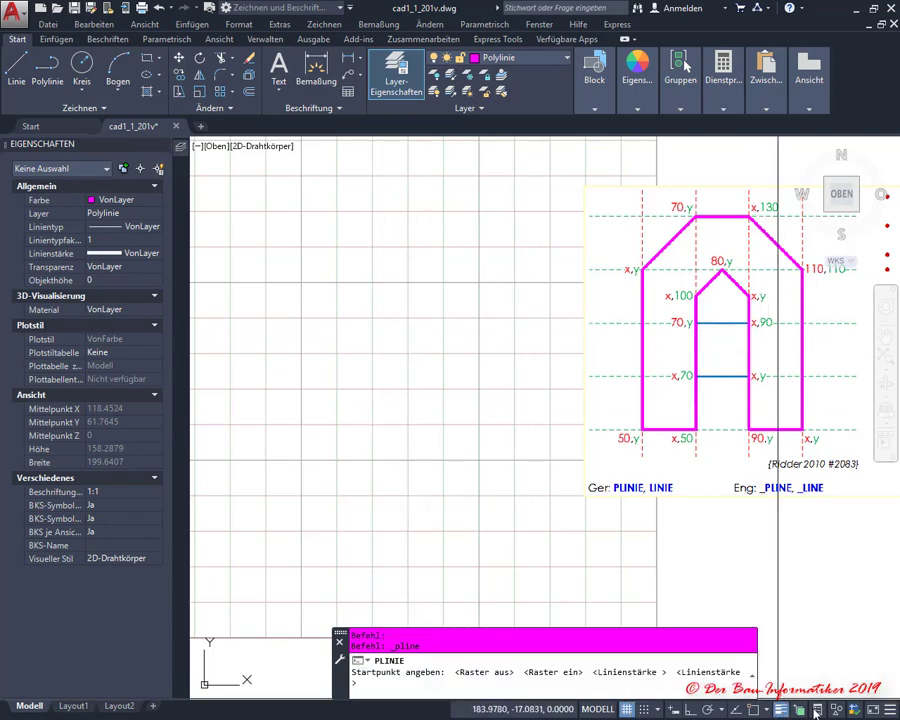
click(889, 710)
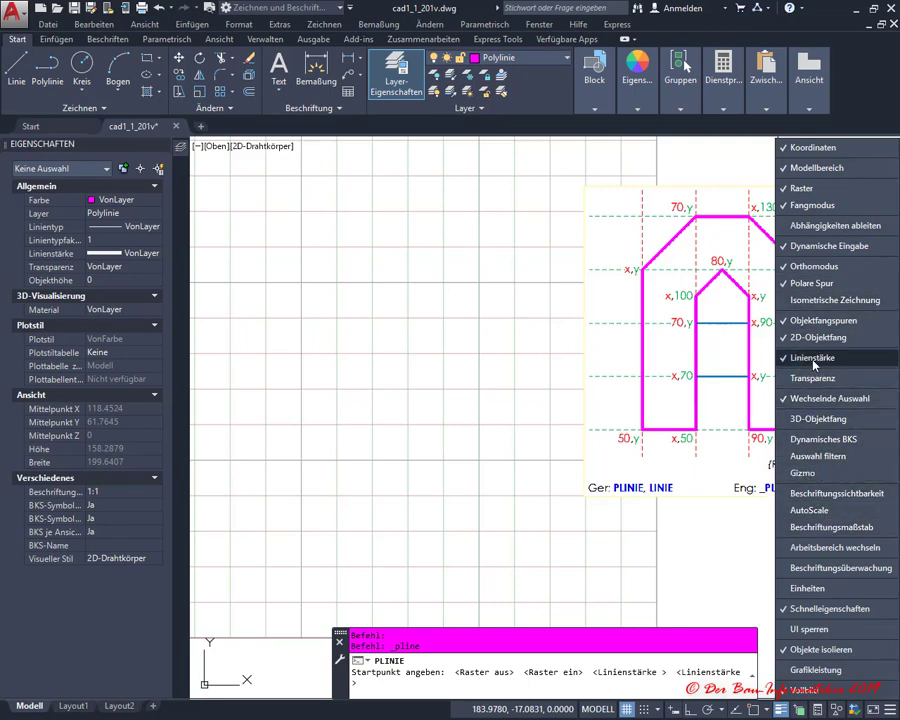
- Toggle Modellbereich in the status-bar customization list
click(813, 168)
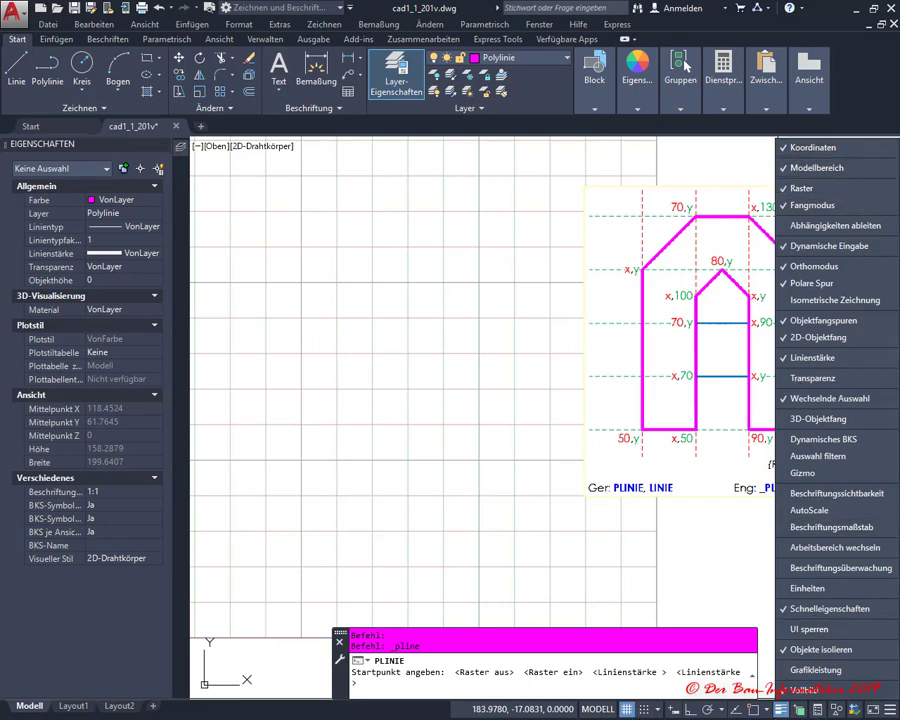
- Turn the grid off and on twice, ending with Raster on, and reshow the status-bar toggle list
click(627, 709)
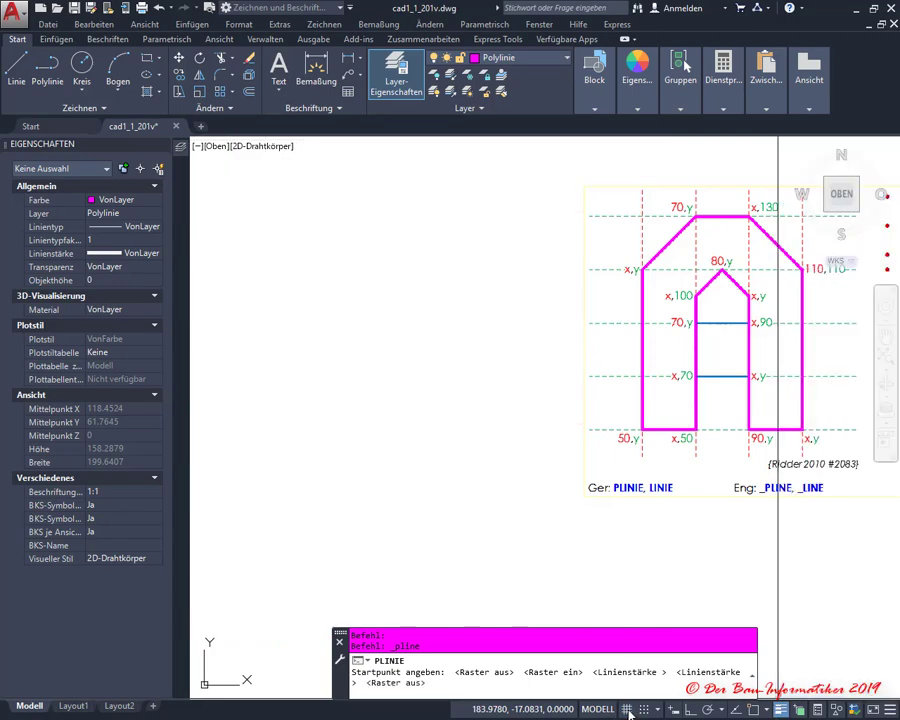
click(627, 709)
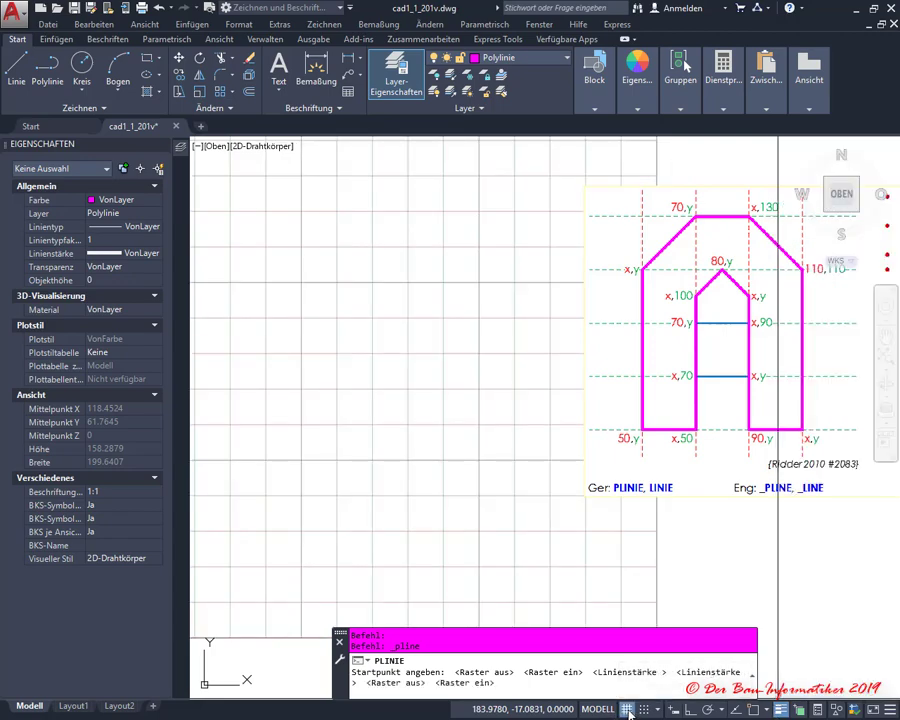
click(627, 709)
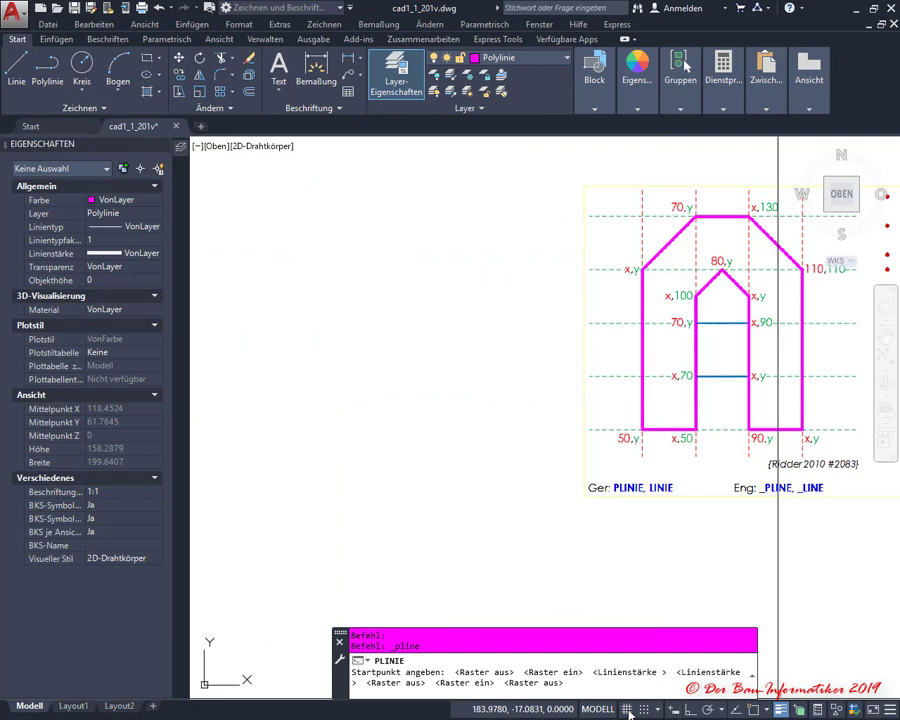
click(627, 709)
click(890, 709)
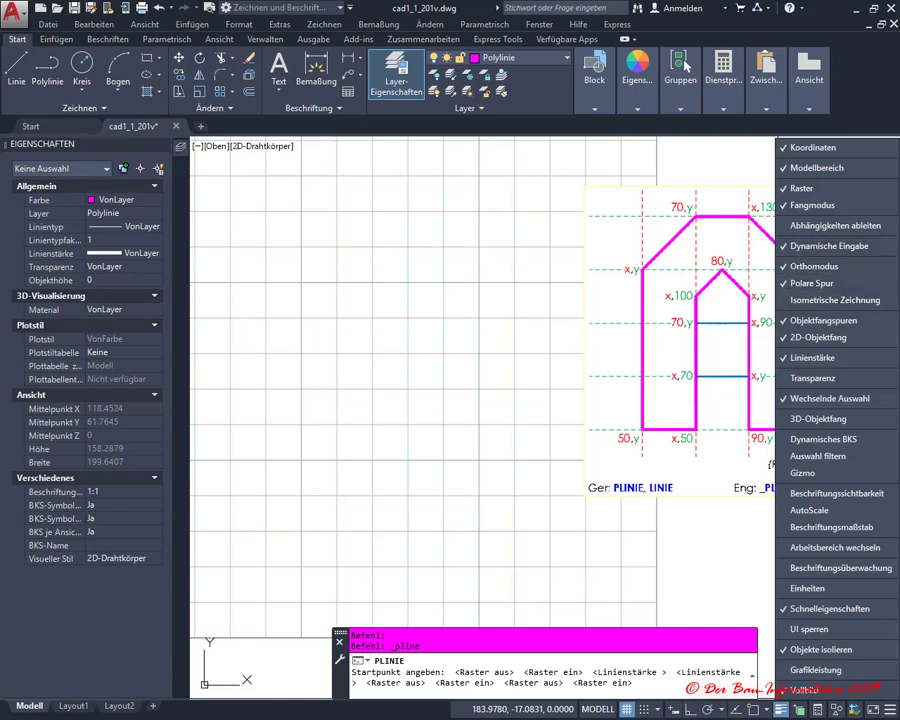
- Toggle snap mode on and off twice, leaving Fangmodus off
click(645, 709)
click(644, 709)
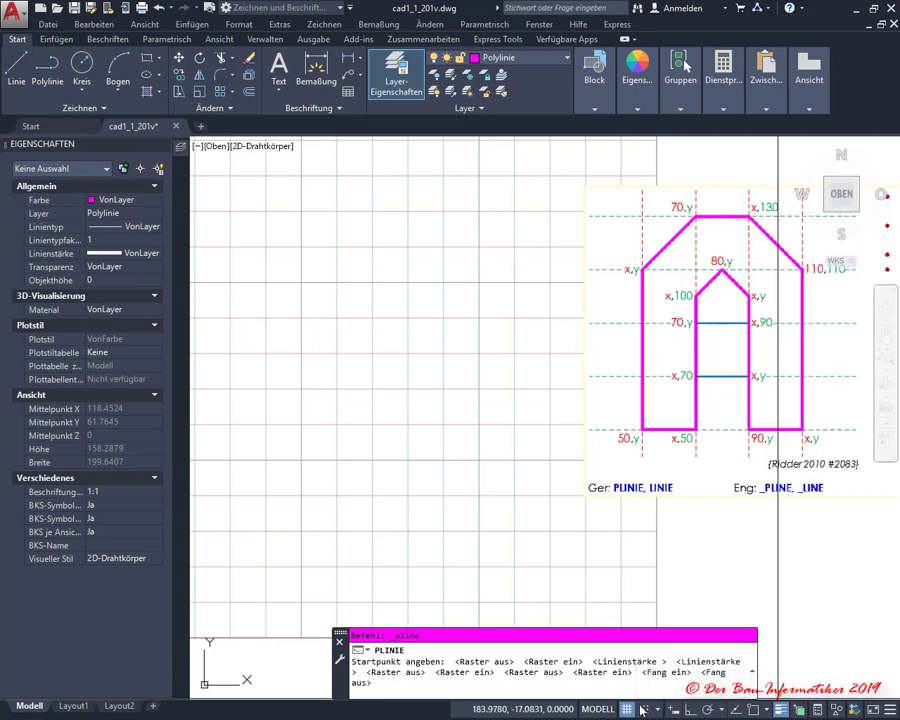
click(646, 709)
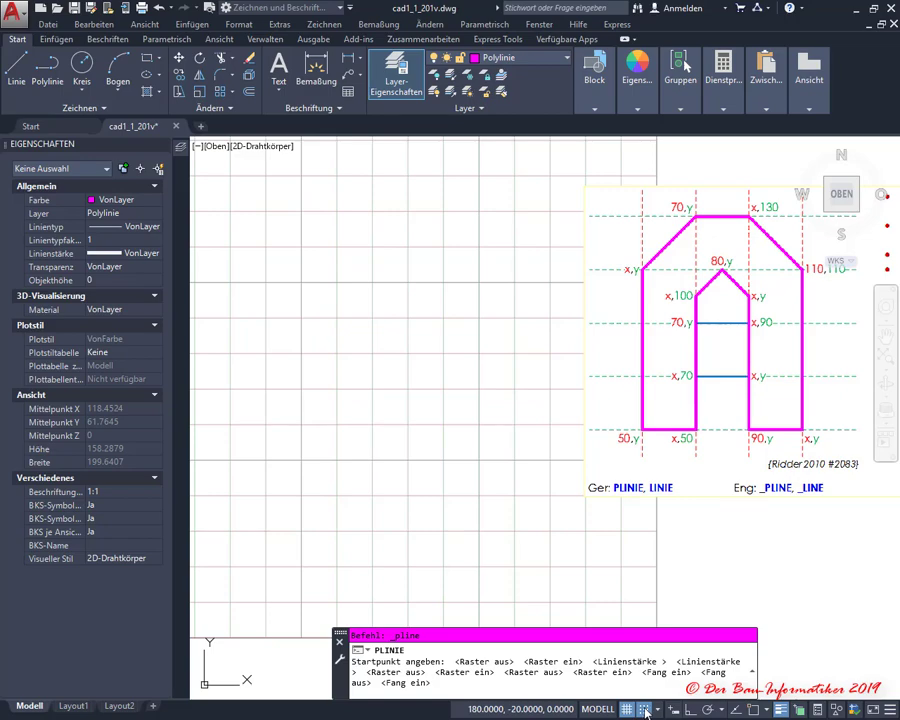
click(646, 709)
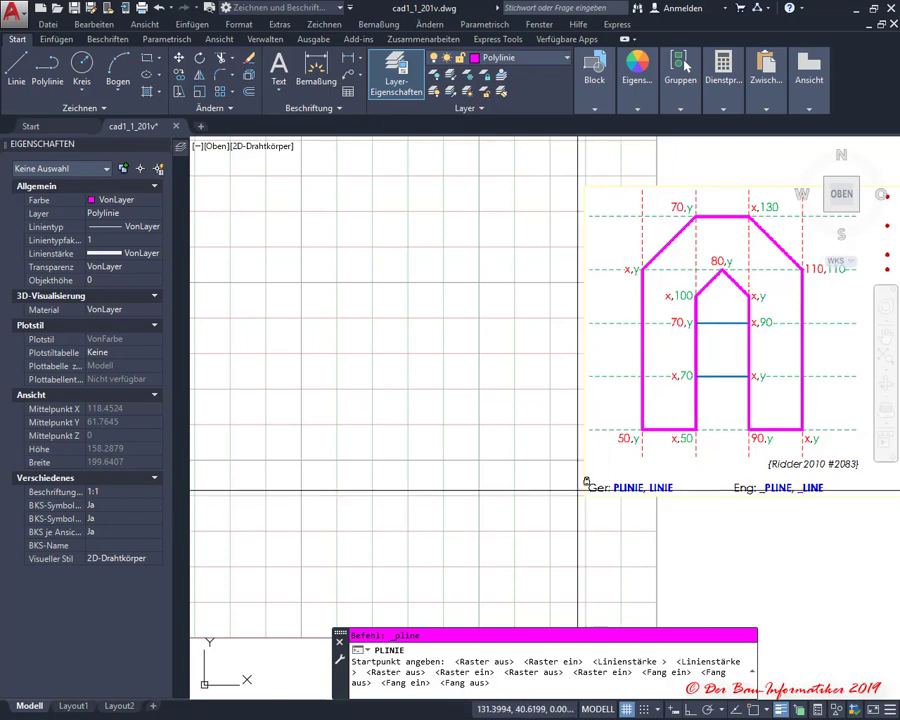
- Zoom out, in and out again to frame the grid beside the reference outline
scroll(465, 495, down, 2)
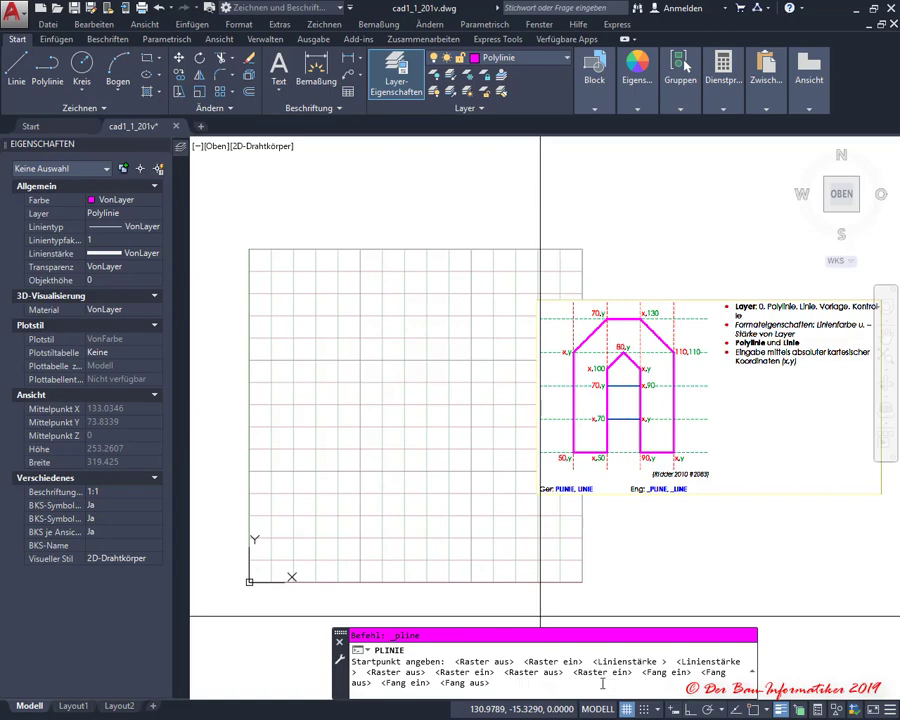
scroll(583, 483, up, 3)
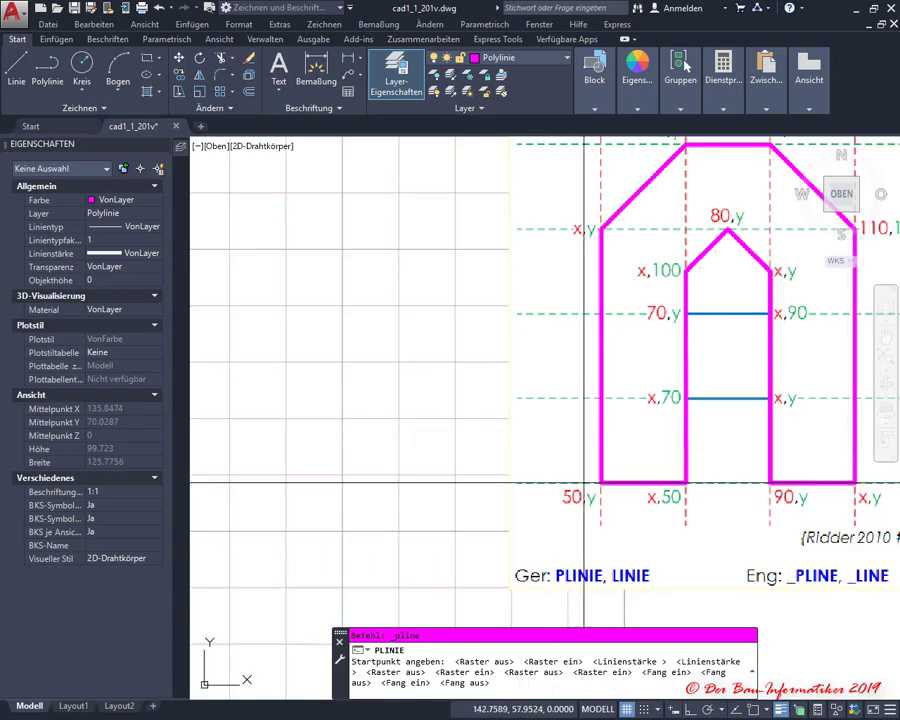
scroll(544, 483, down, 3)
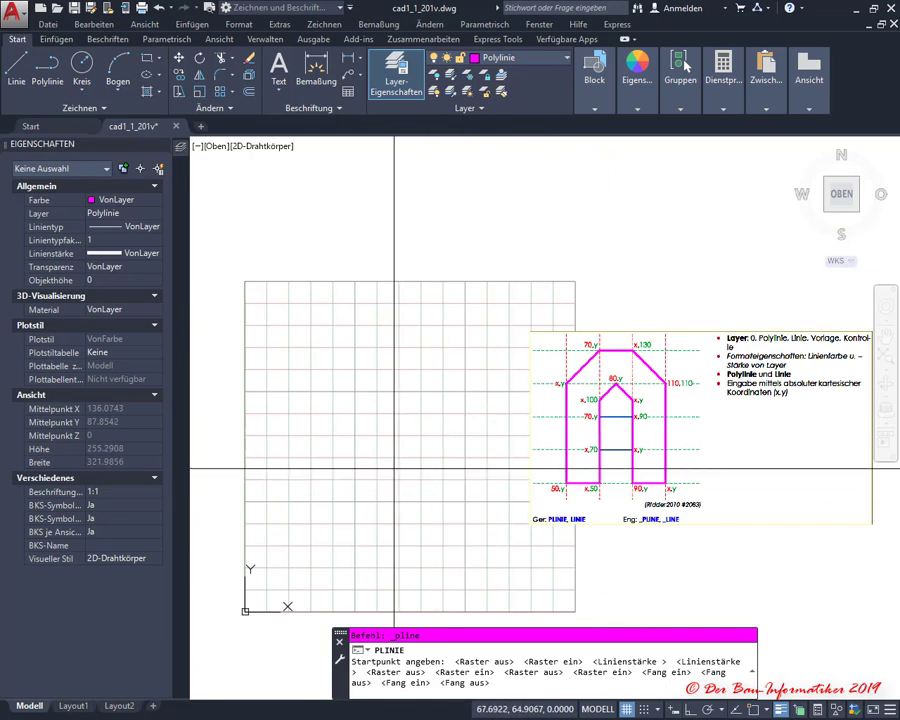
- Enter 50,50 as the polyline's start point
text(50)
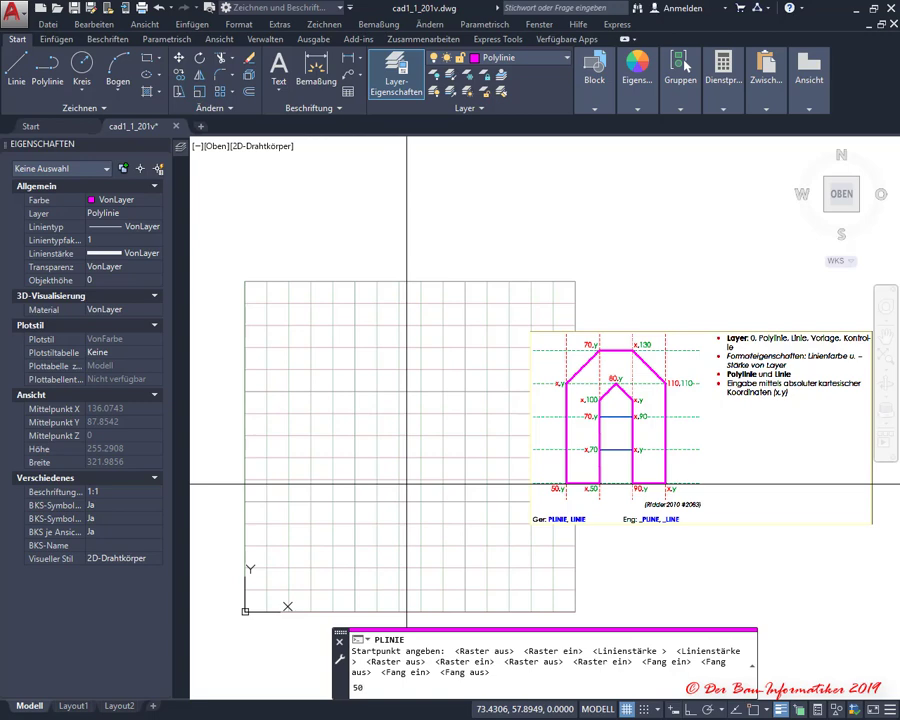
text(,)
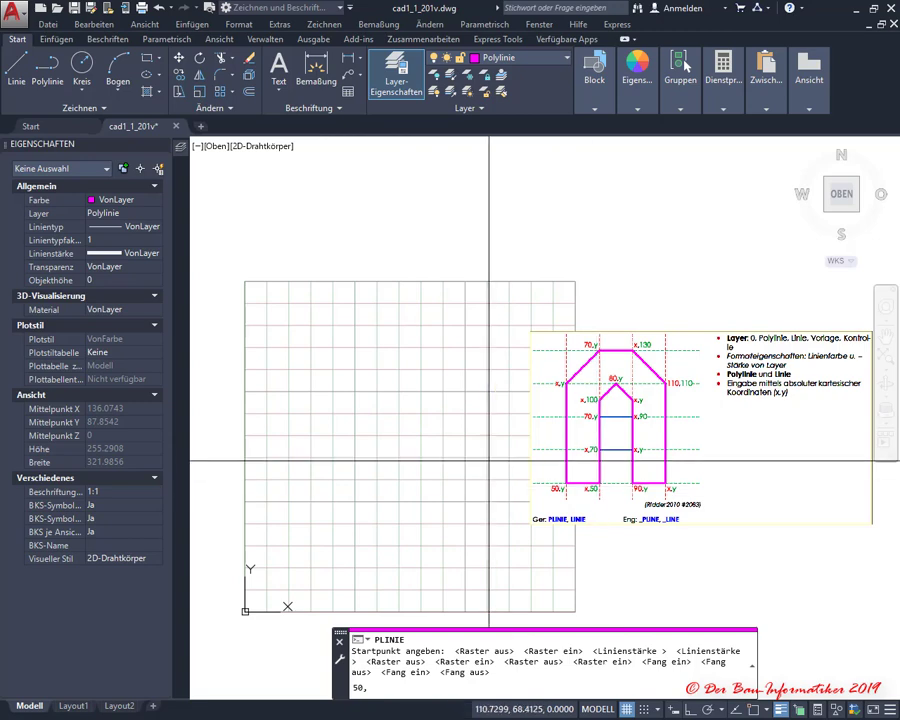
text(50)
key(Return)
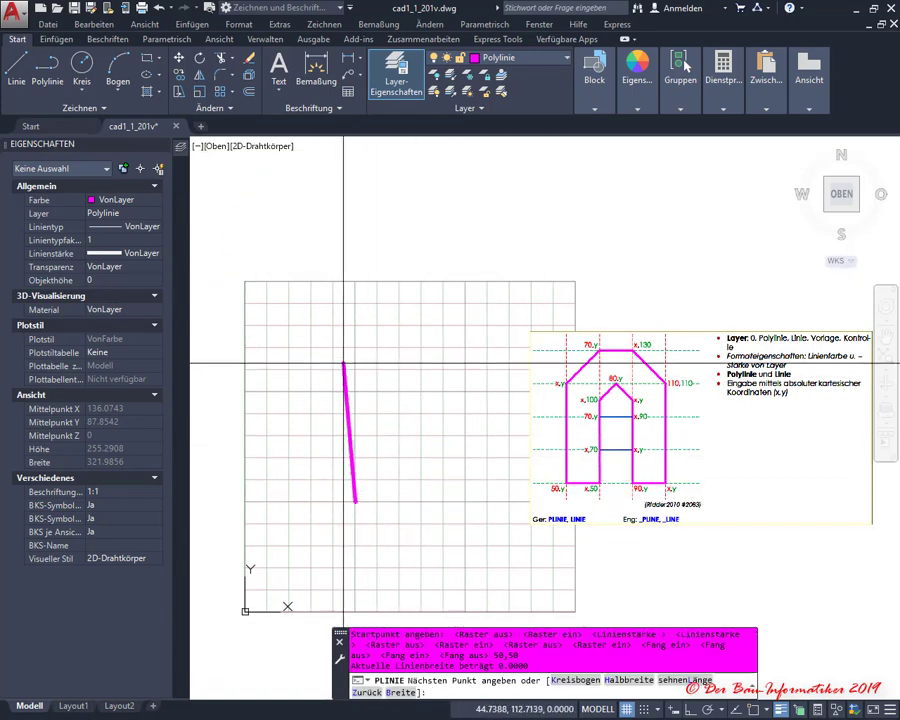
- Add polyline vertices at 50,110, 70,130 and 90,130
scroll(343, 363, up, 3)
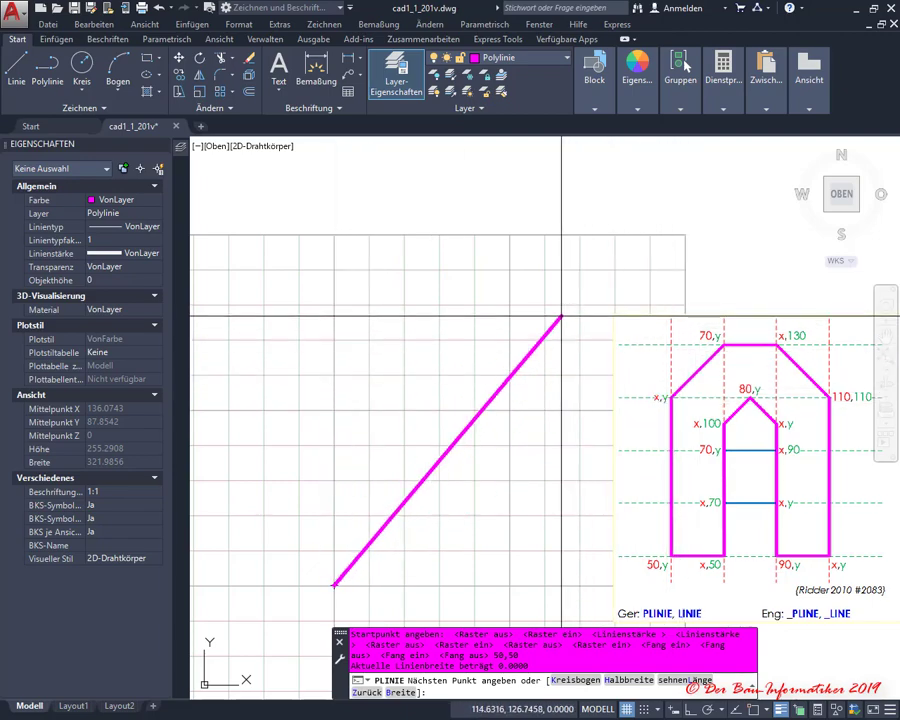
scroll(558, 317, down, 4)
scroll(578, 378, up, 4)
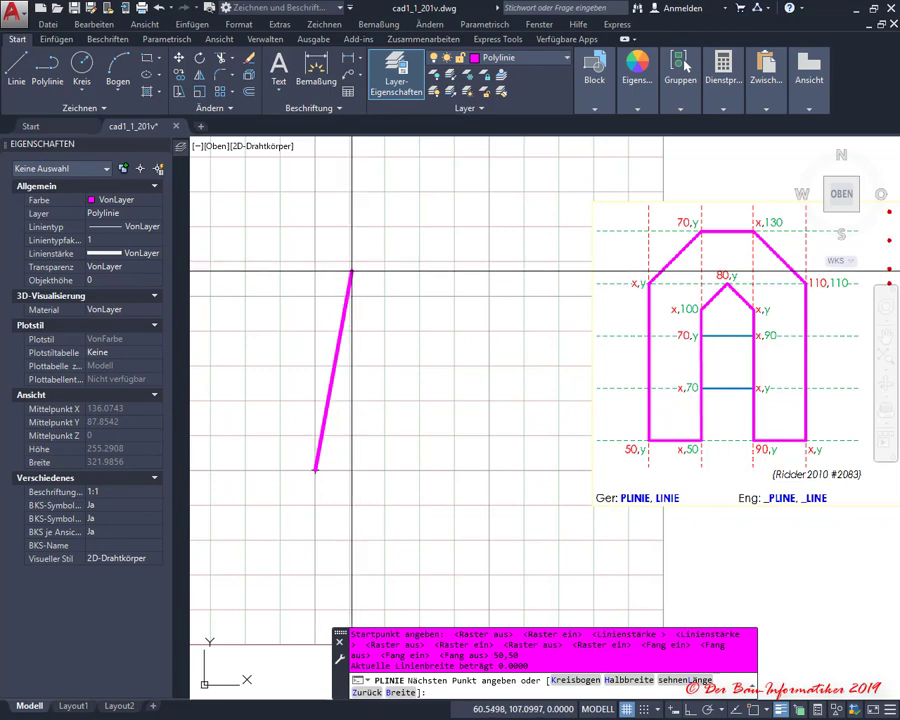
text(50,110)
key(Return)
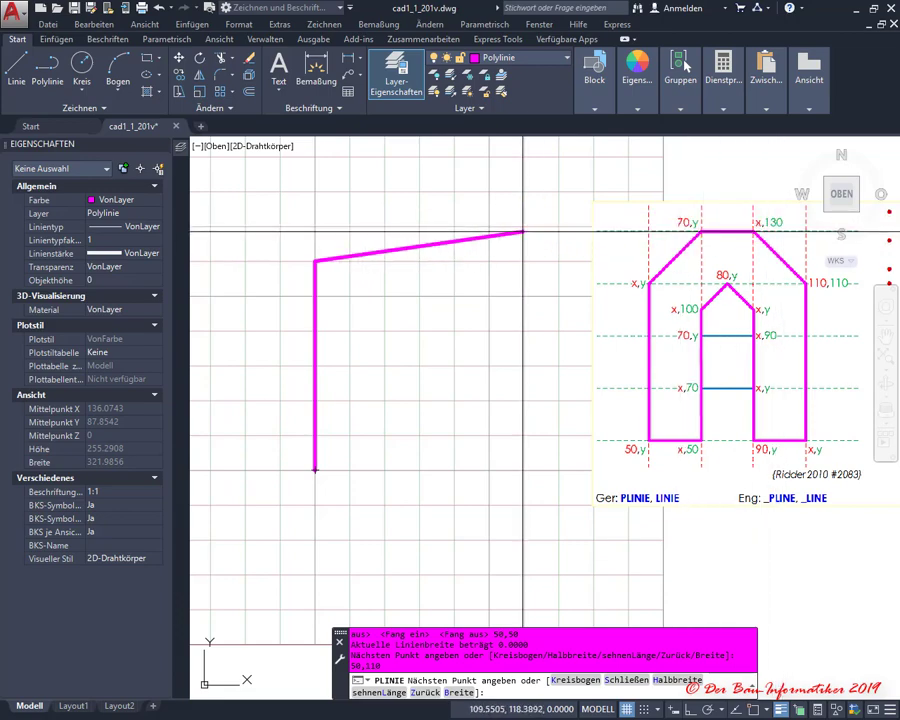
text(70,)
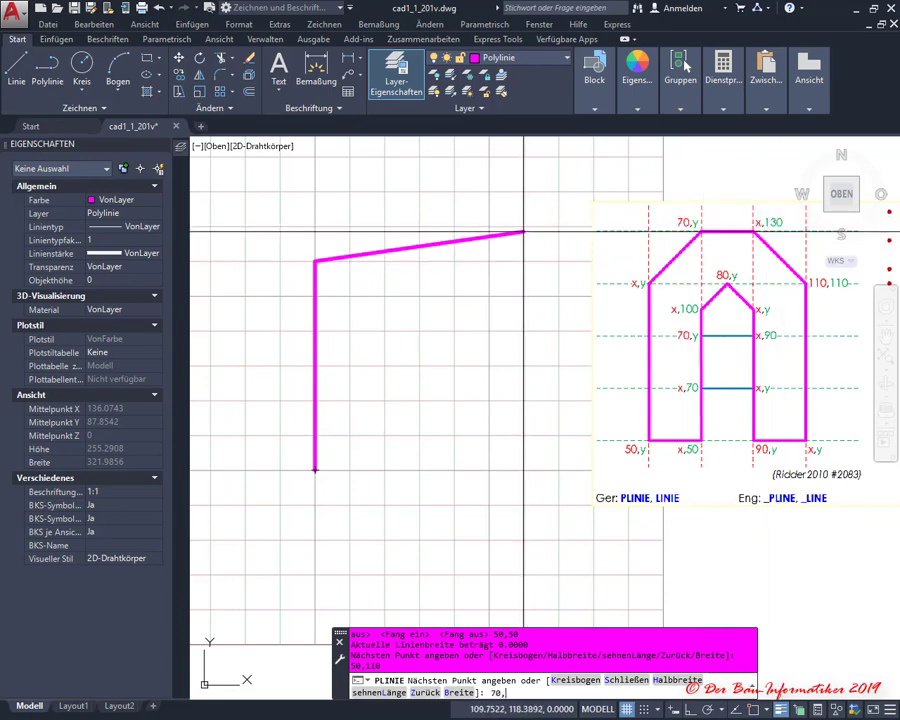
text(130)
key(Return)
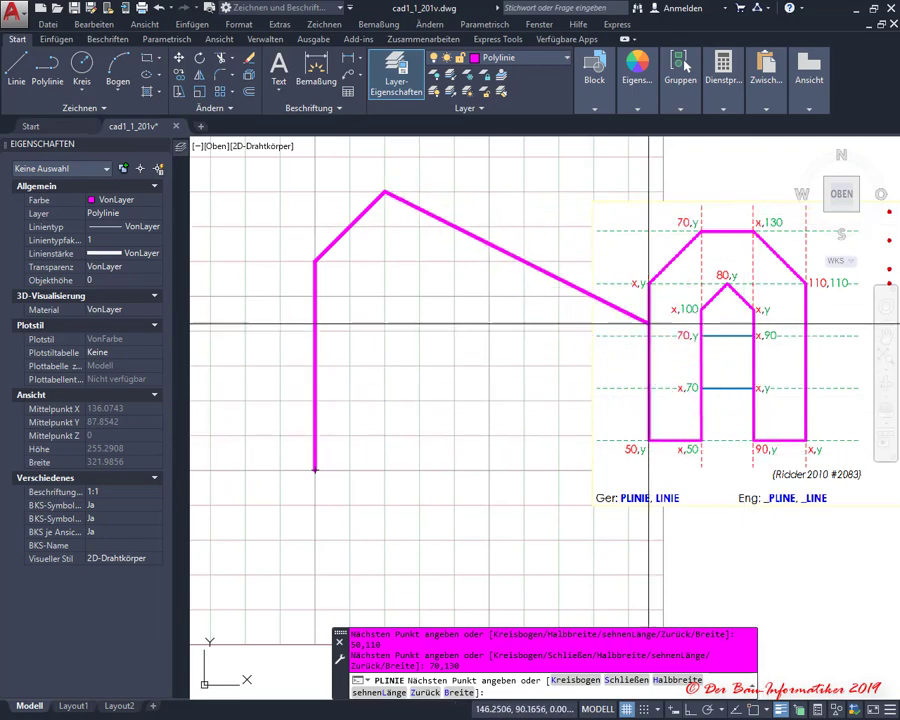
text(9)
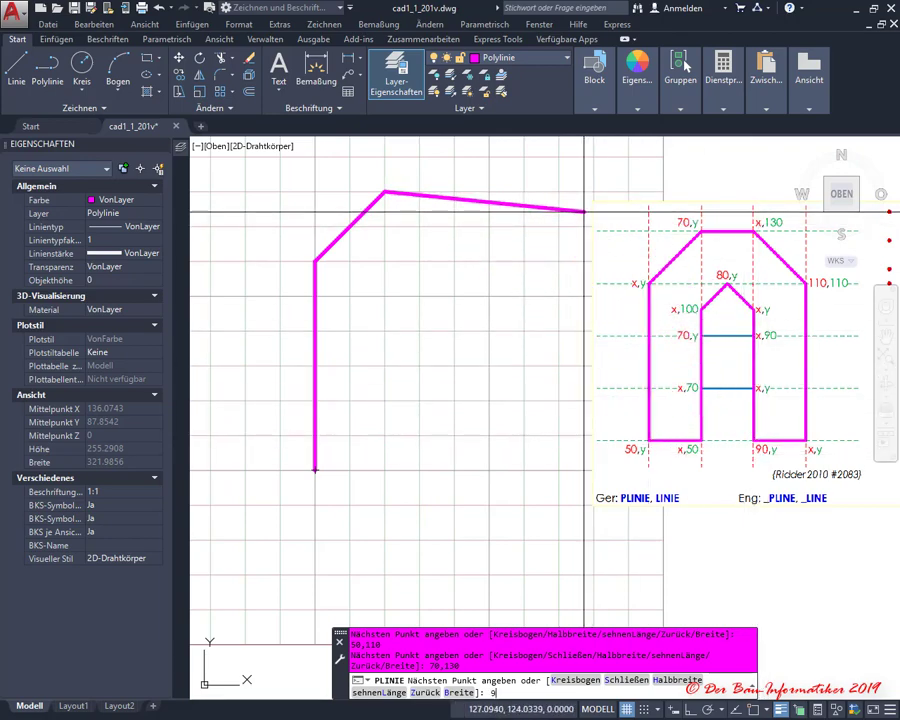
text(0,130)
key(Return)
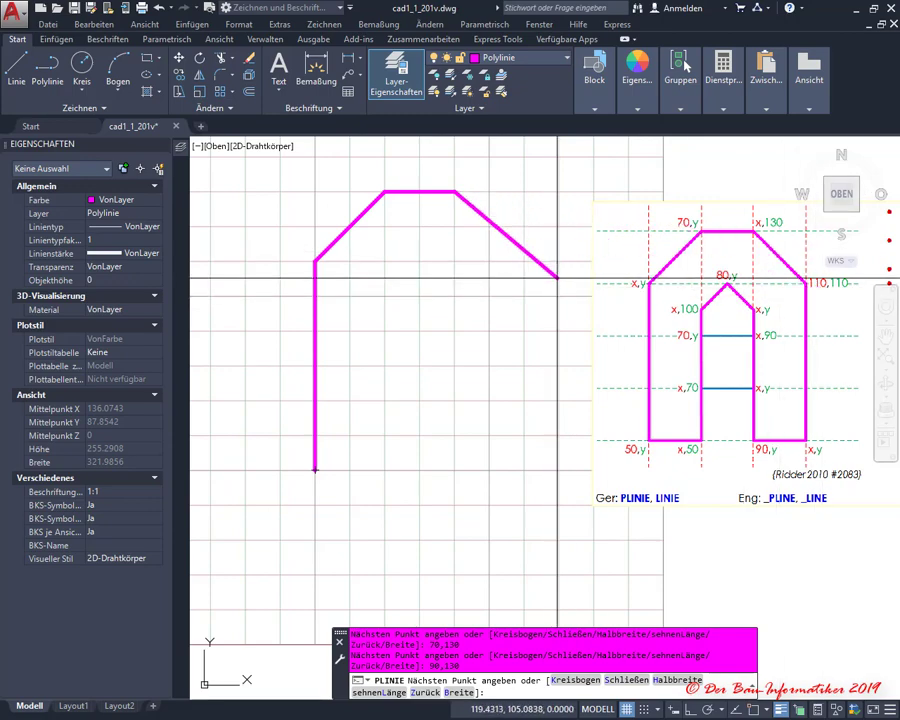
- Add a vertex at 110,70 and switch the next segment to arc mode with K
text(110,)
text(70)
key(Return)
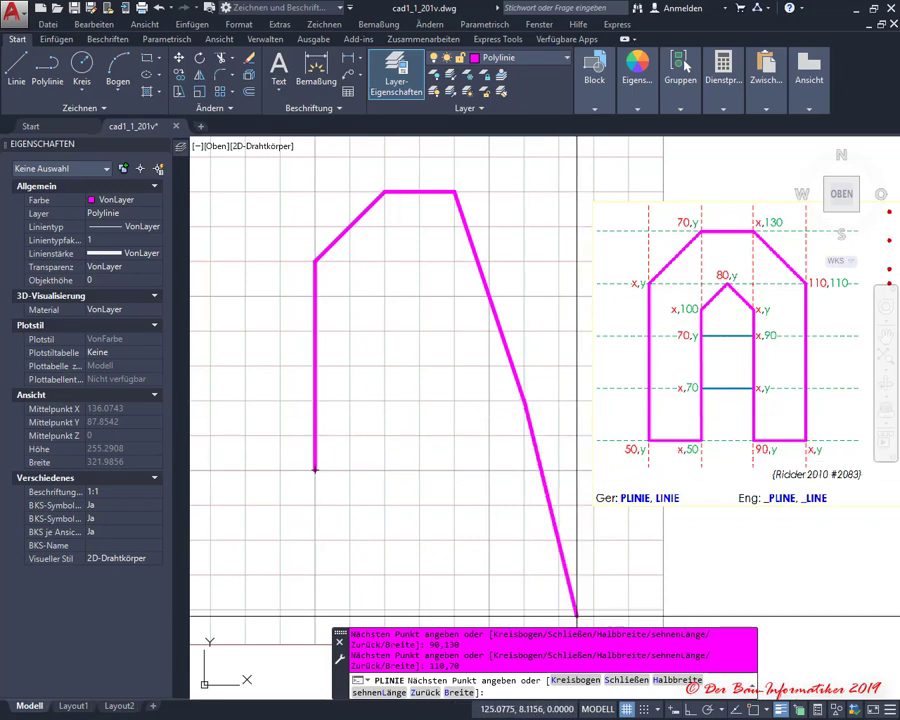
text(K)
key(Return)
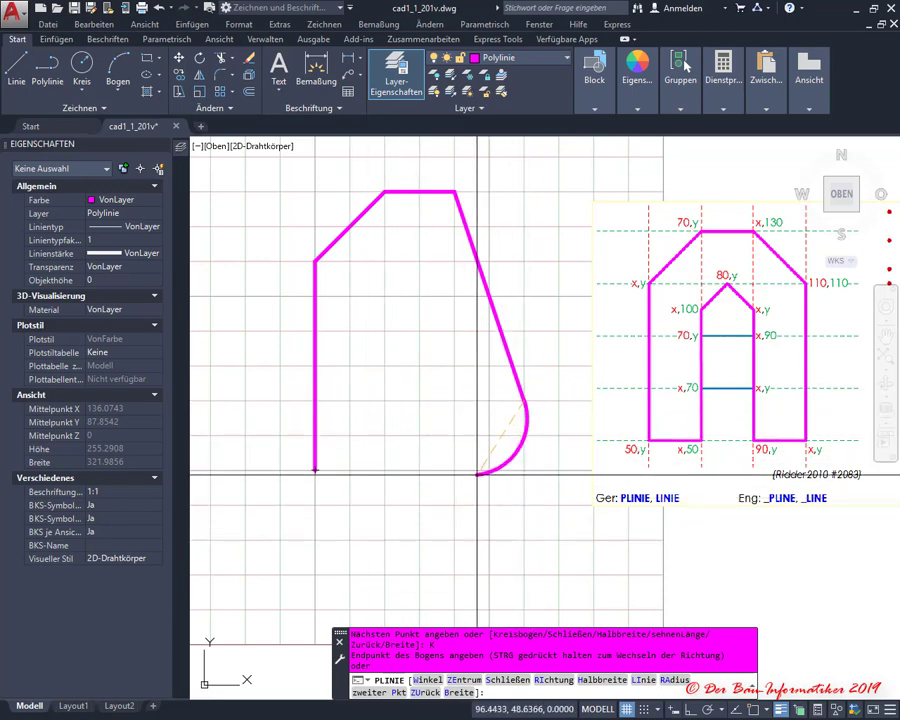
- Switch the polyline back to line segments and choose the Breite width option
click(646, 686)
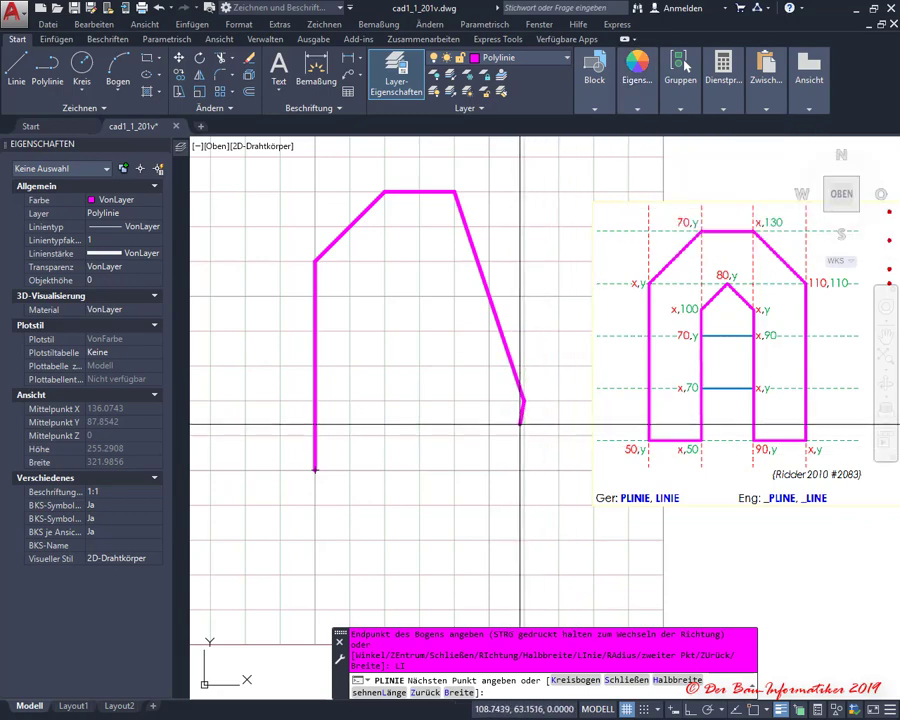
click(458, 692)
text(5)
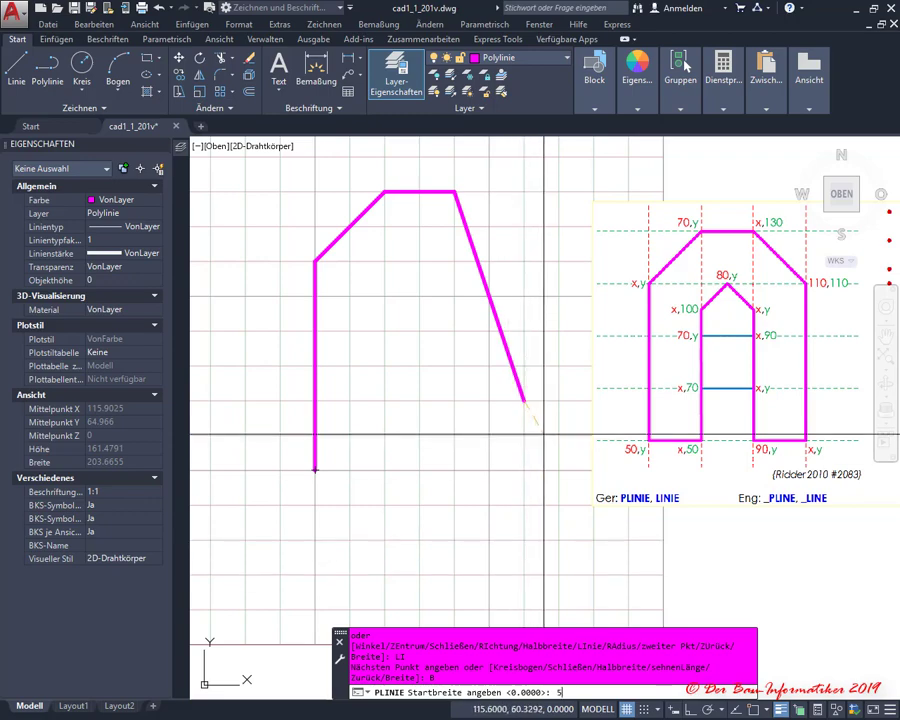
- Finish the 5/20 polyline widths, then reset both start and end widths to 0
key(Return)
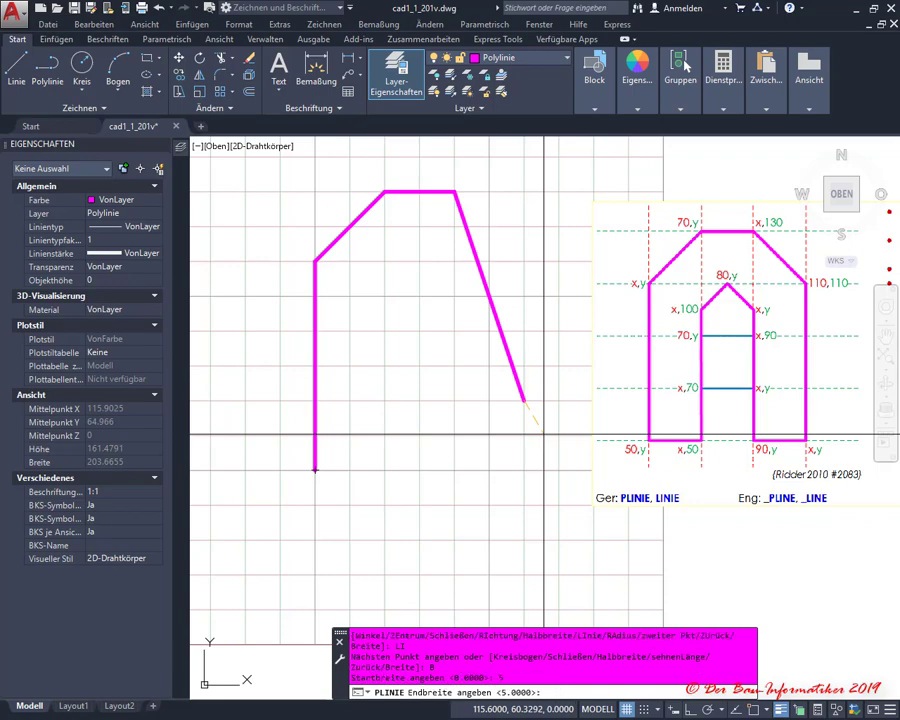
text(20)
key(Return)
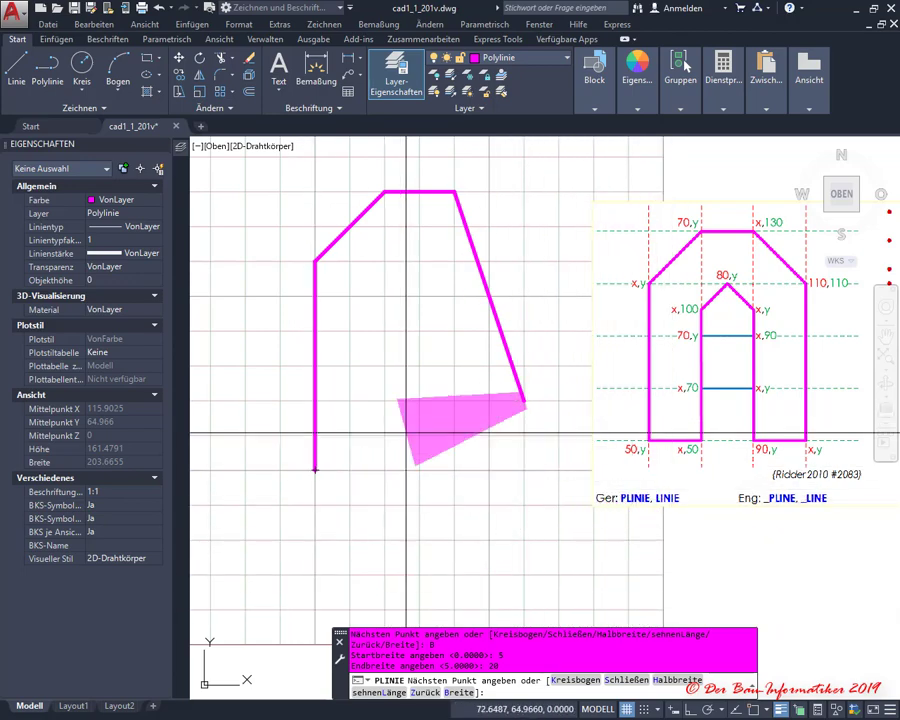
click(457, 693)
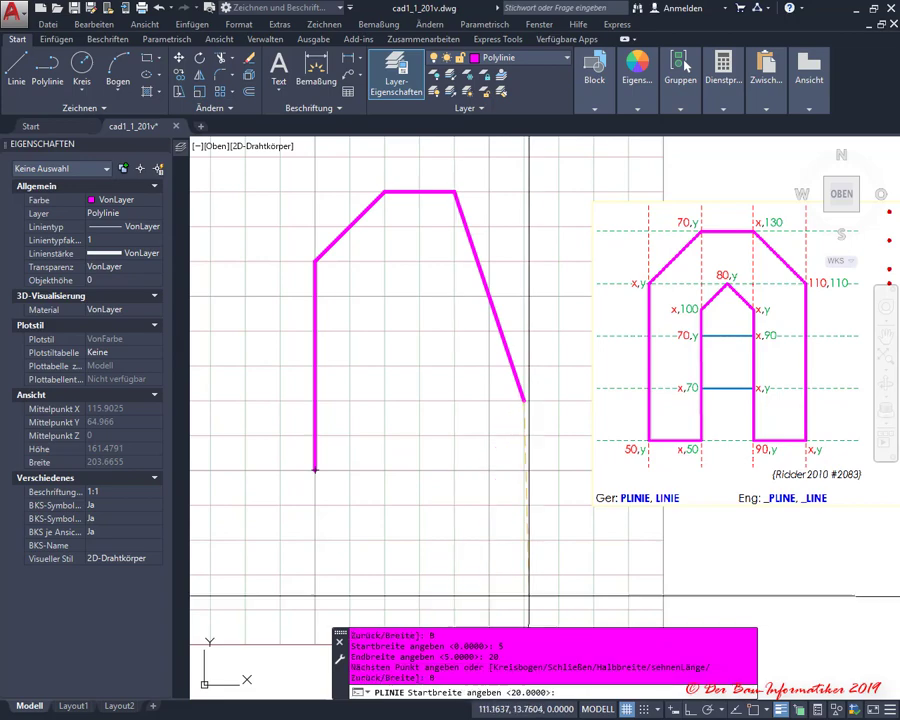
text(0)
key(Return)
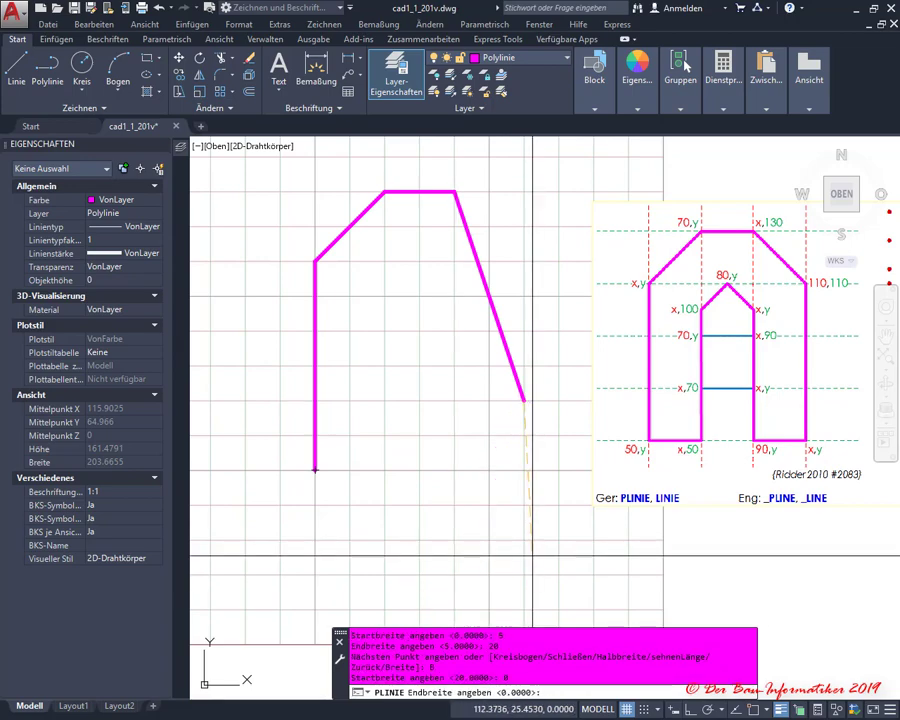
text(0)
key(Return)
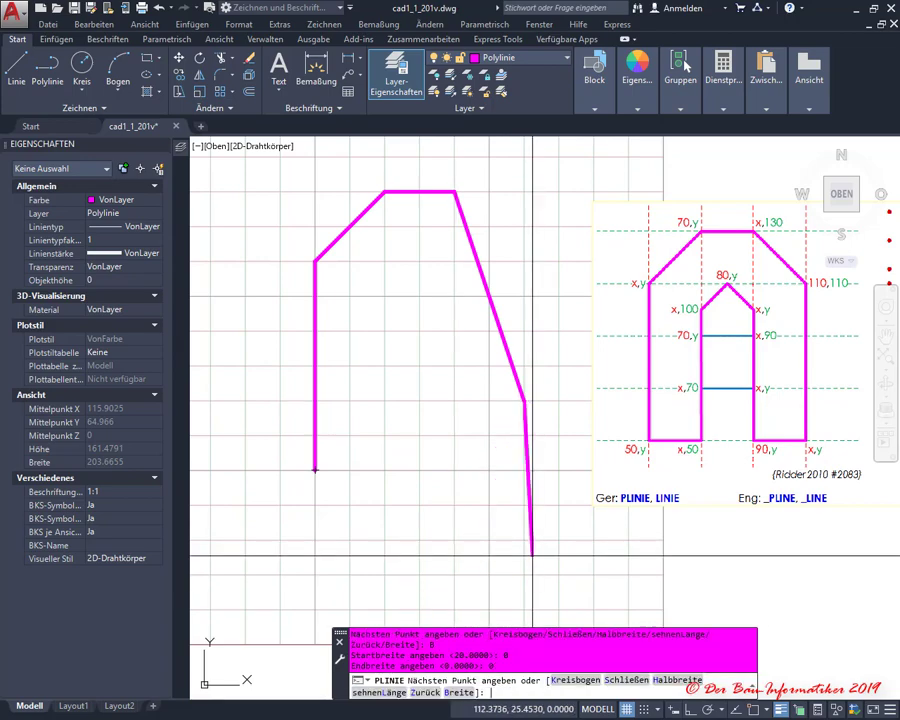
- Undo the wrong 110,70 segment, enable grid snap, and place the vertex at 110,110
text(z)
key(Return)
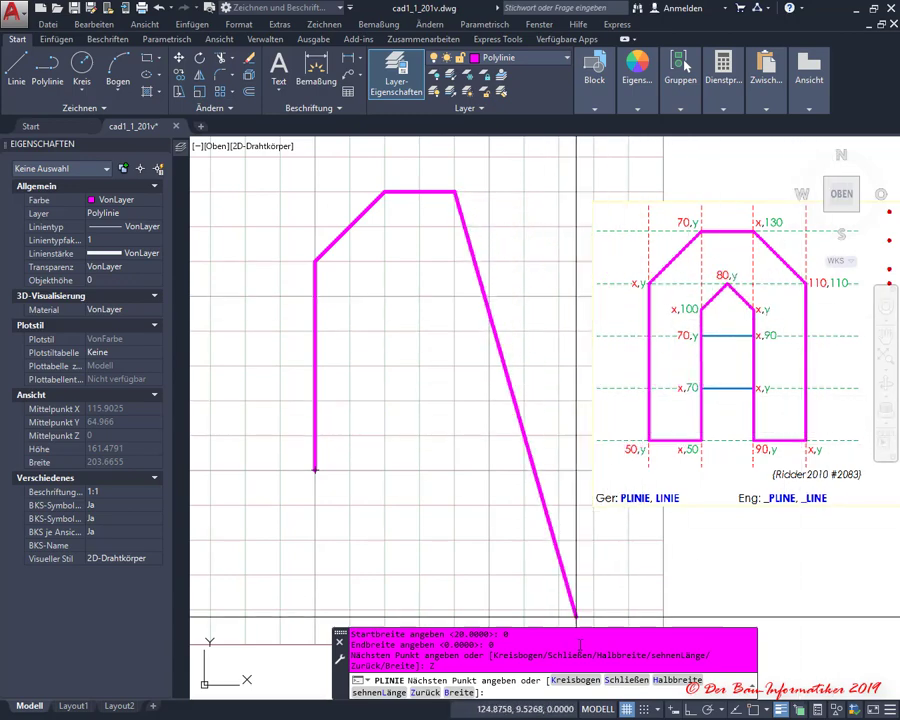
click(641, 709)
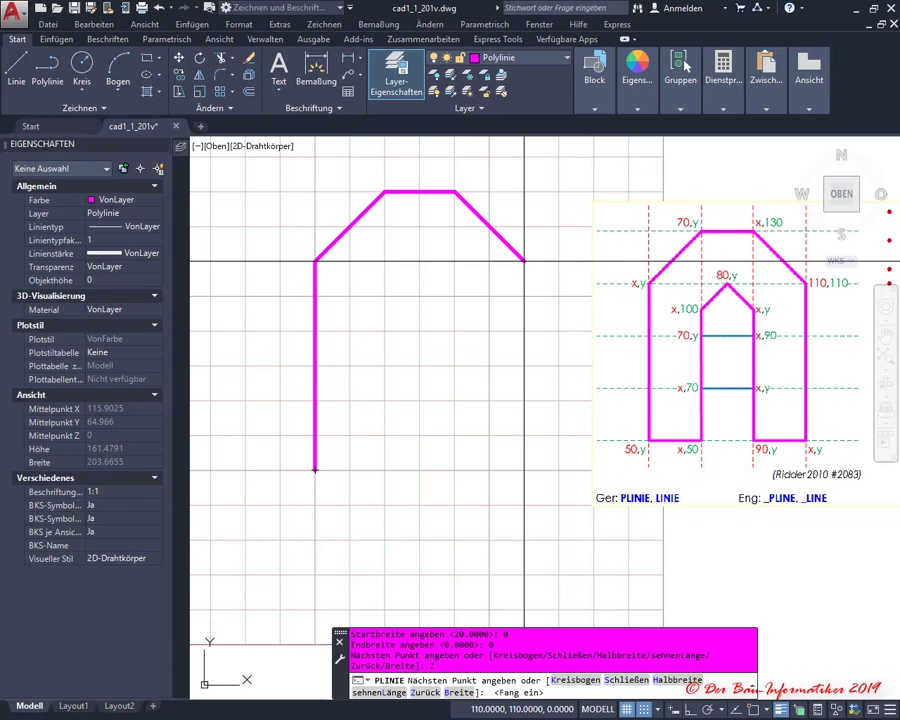
click(524, 261)
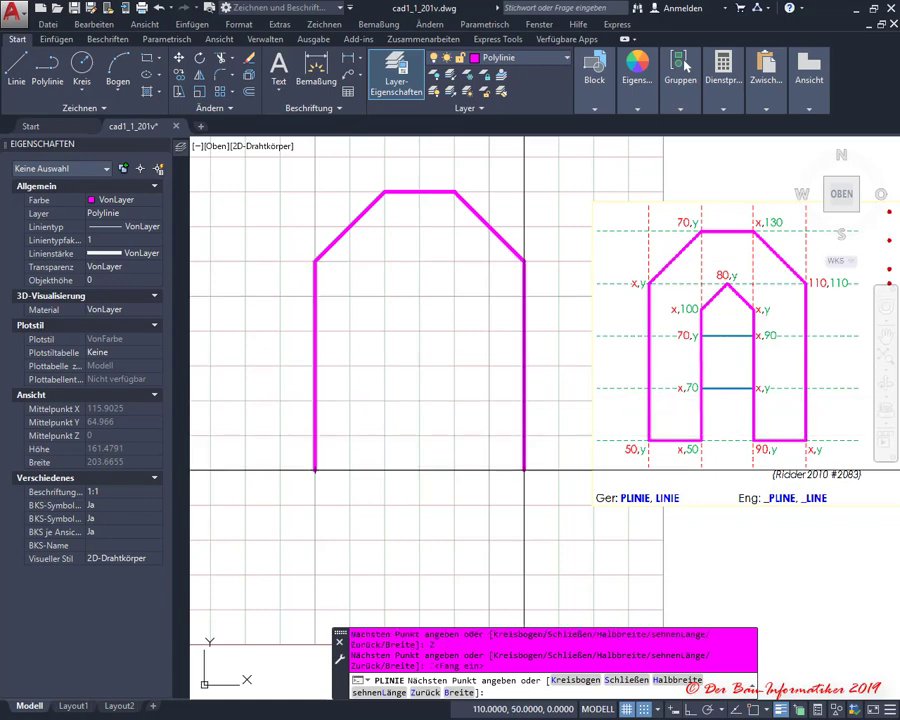
- Add vertices 110,50, 90,50, 90,100, 80,110, 70,100 and 70,50, discarding a stray 90,90 point
click(524, 470)
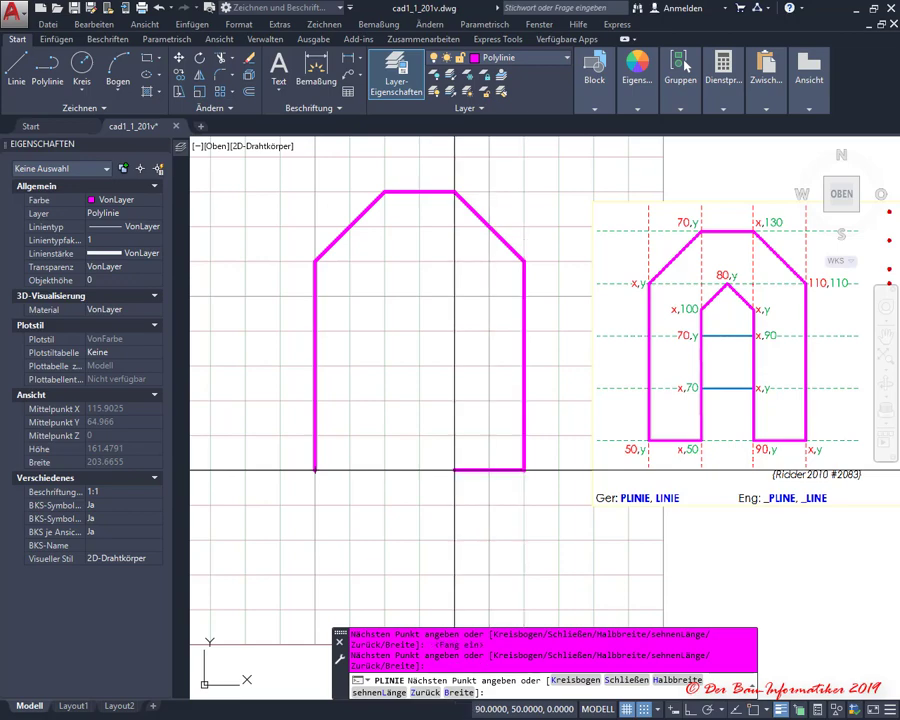
click(455, 470)
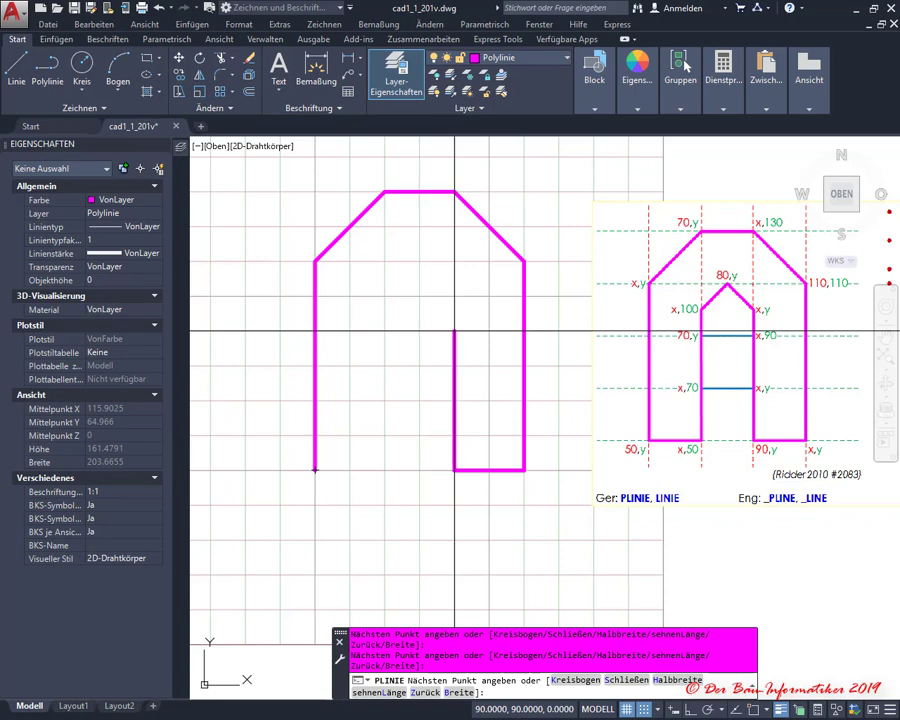
click(455, 331)
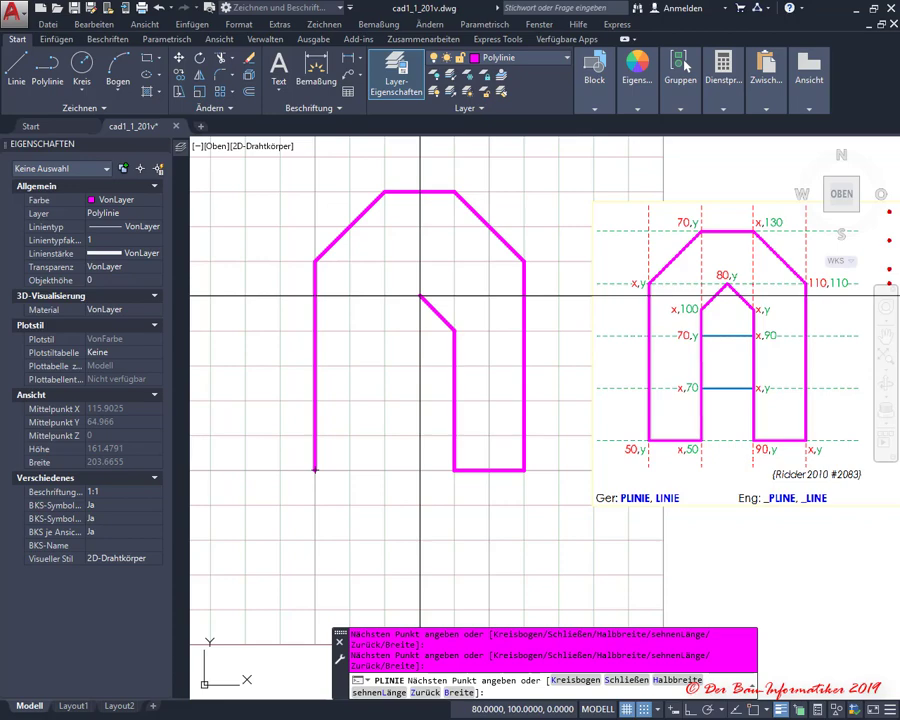
click(425, 693)
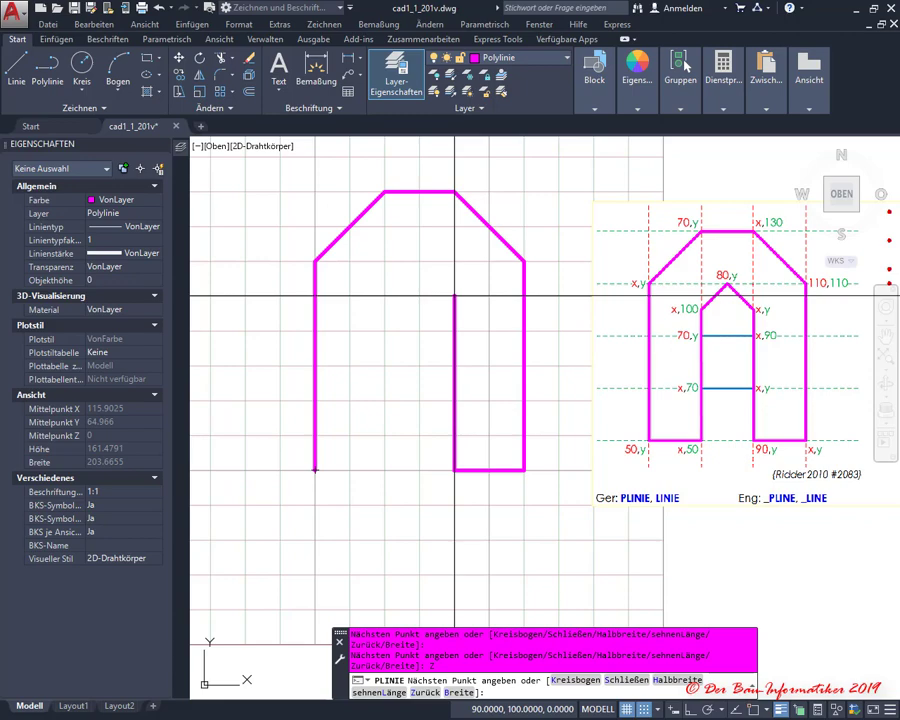
click(455, 296)
click(420, 261)
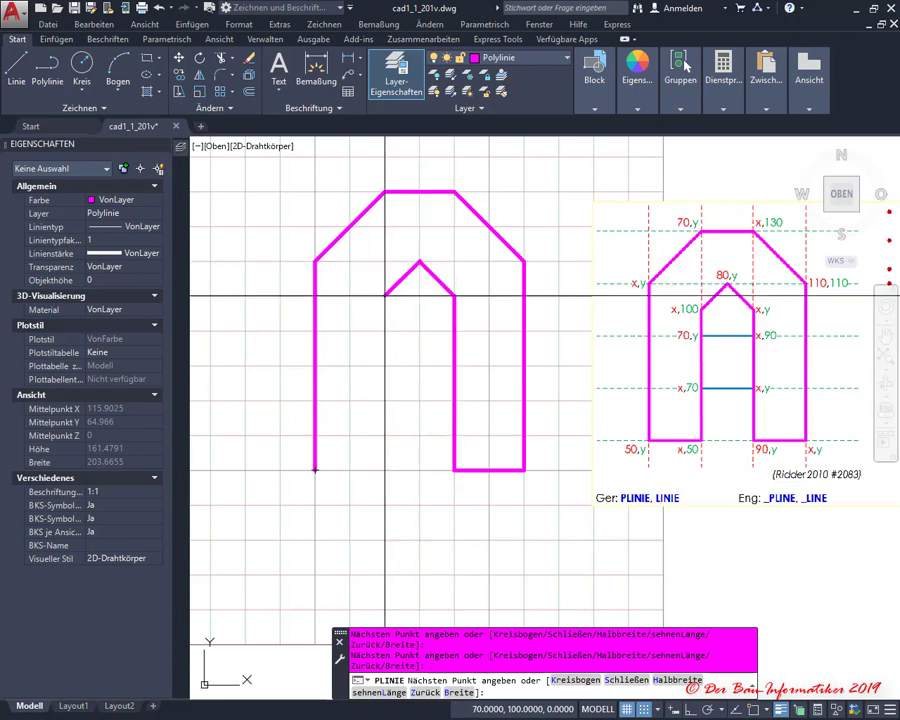
click(385, 296)
click(385, 470)
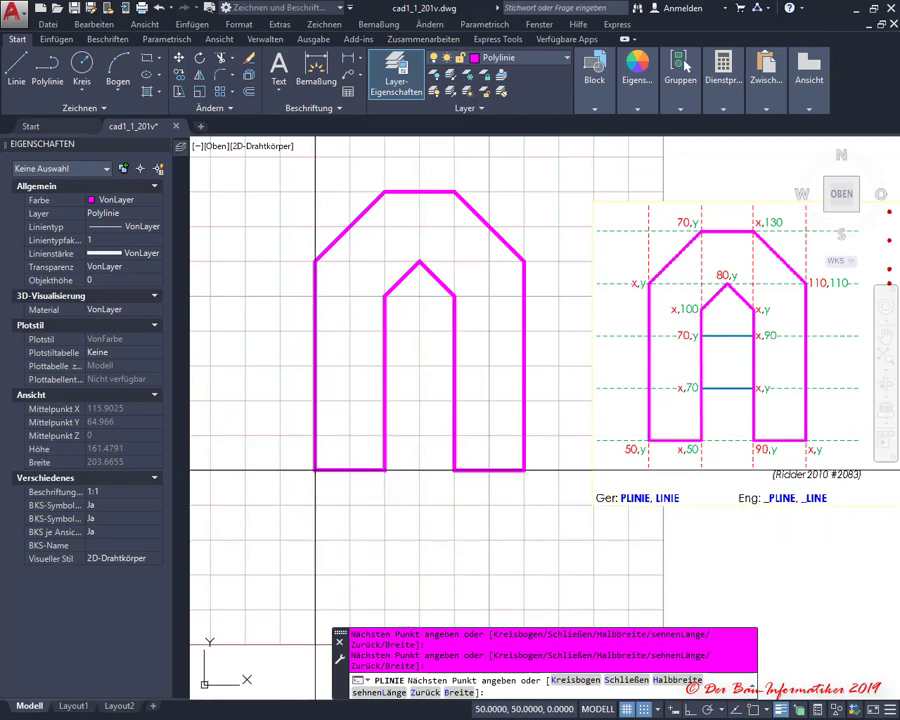
- Close the magenta polyline back to its 50,50 start with Schließen
click(630, 683)
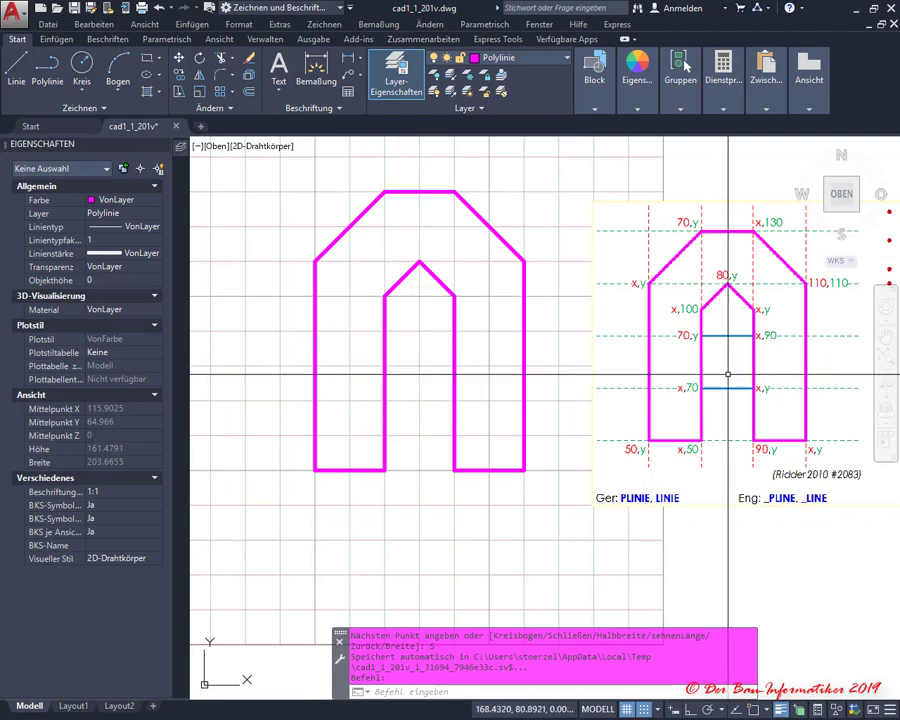
- Make Linien the current layer, switch grid snap off, and begin a line
click(509, 60)
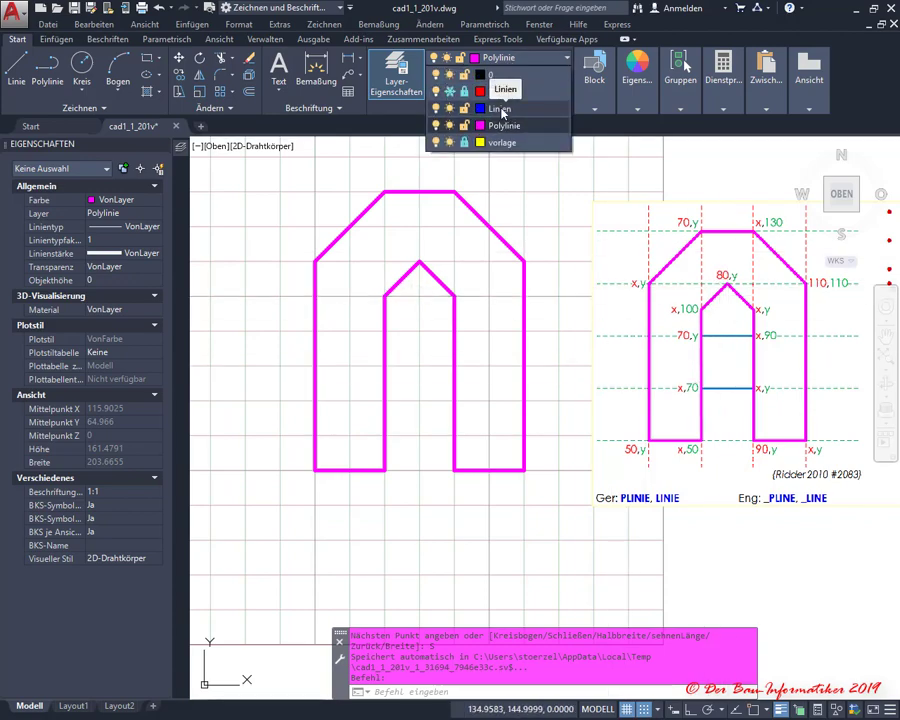
click(502, 110)
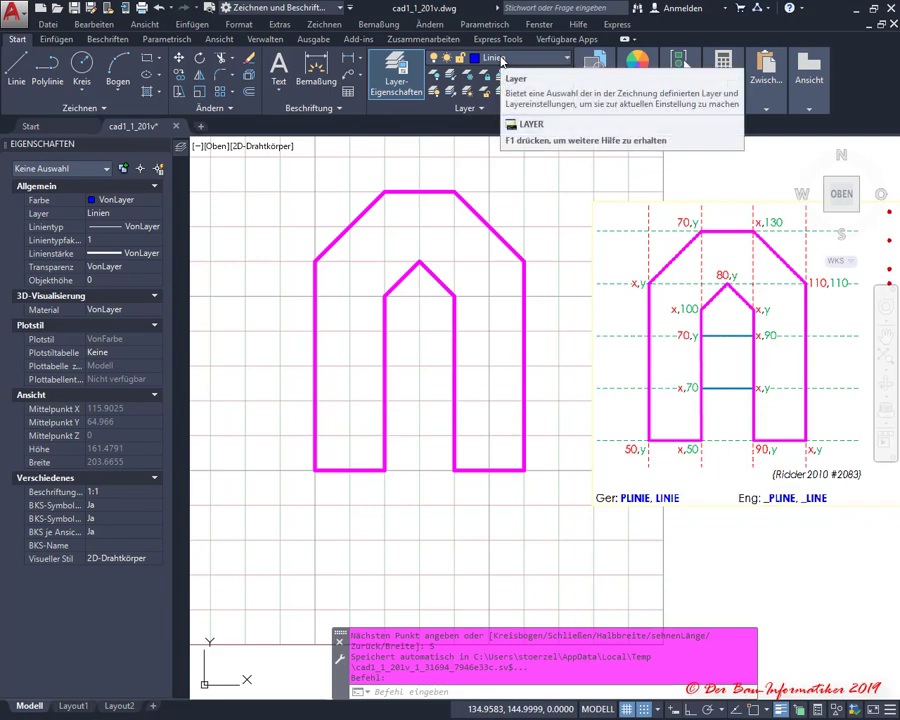
click(637, 75)
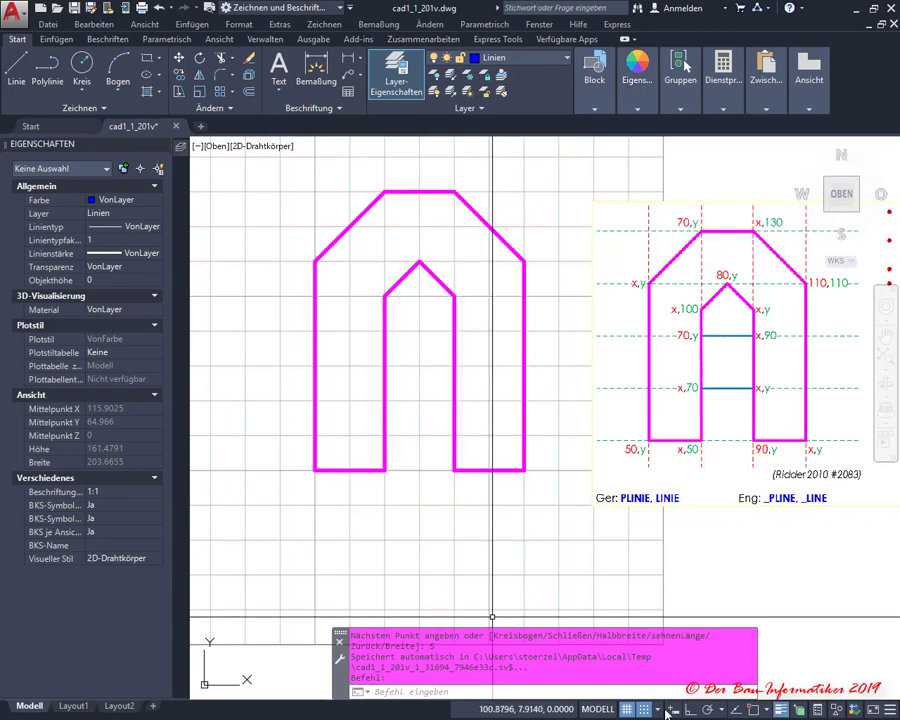
key(F9)
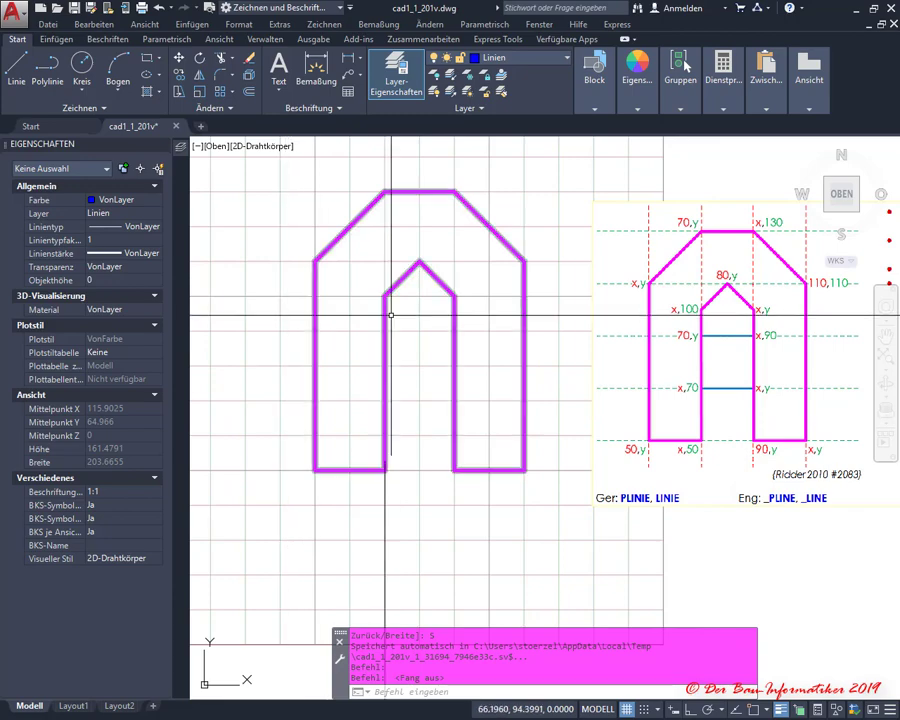
click(16, 66)
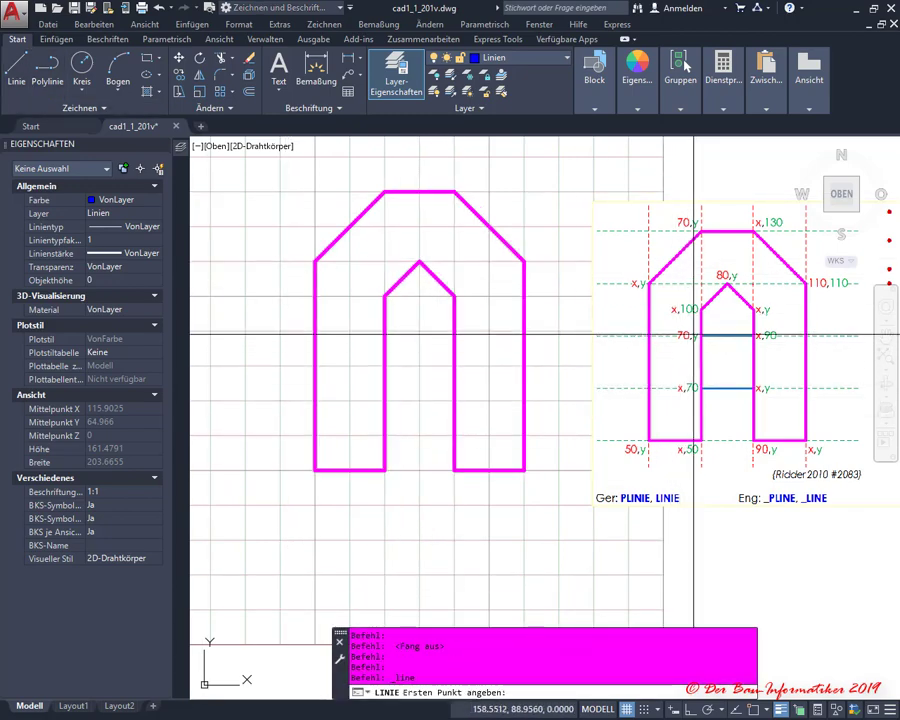
- Draw the upper crossbar line from 70,90 to 90,90, removing an extra segment
text(70,)
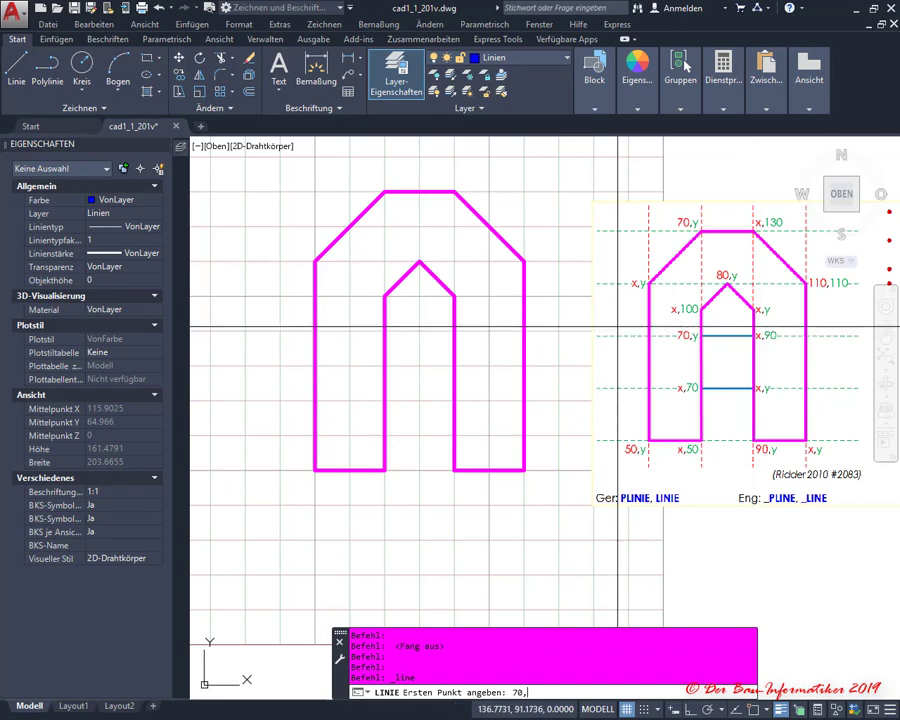
text(0)
key(Return)
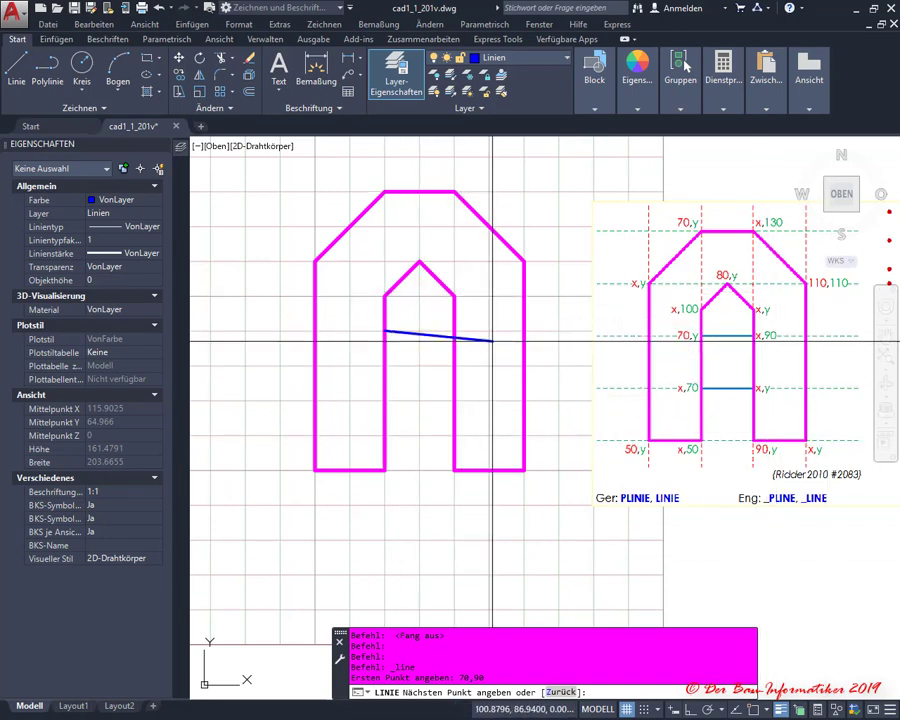
text(90,90)
key(Return)
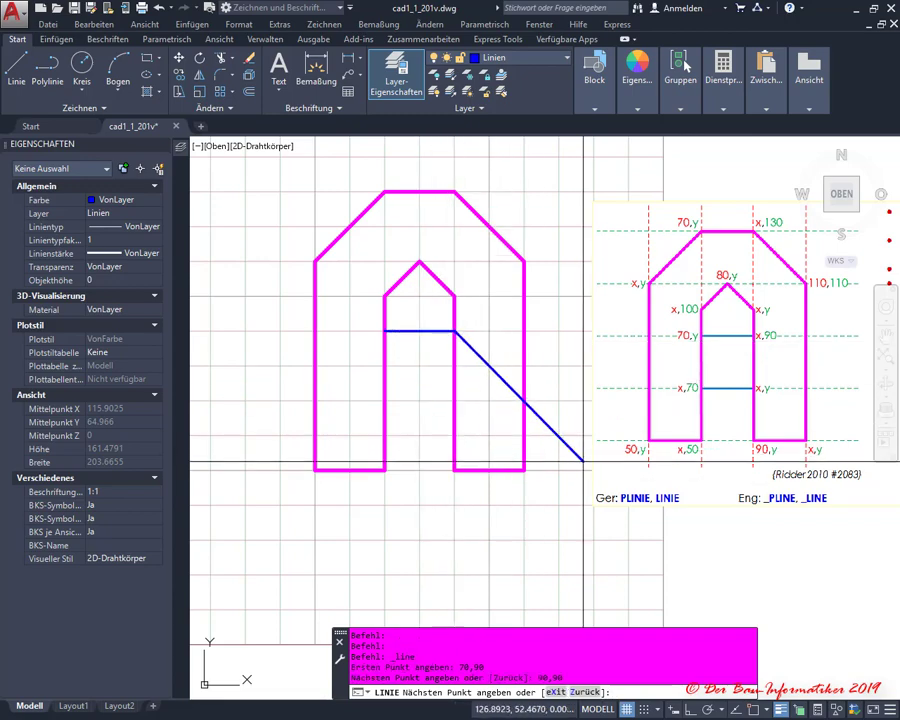
click(584, 693)
text(9)
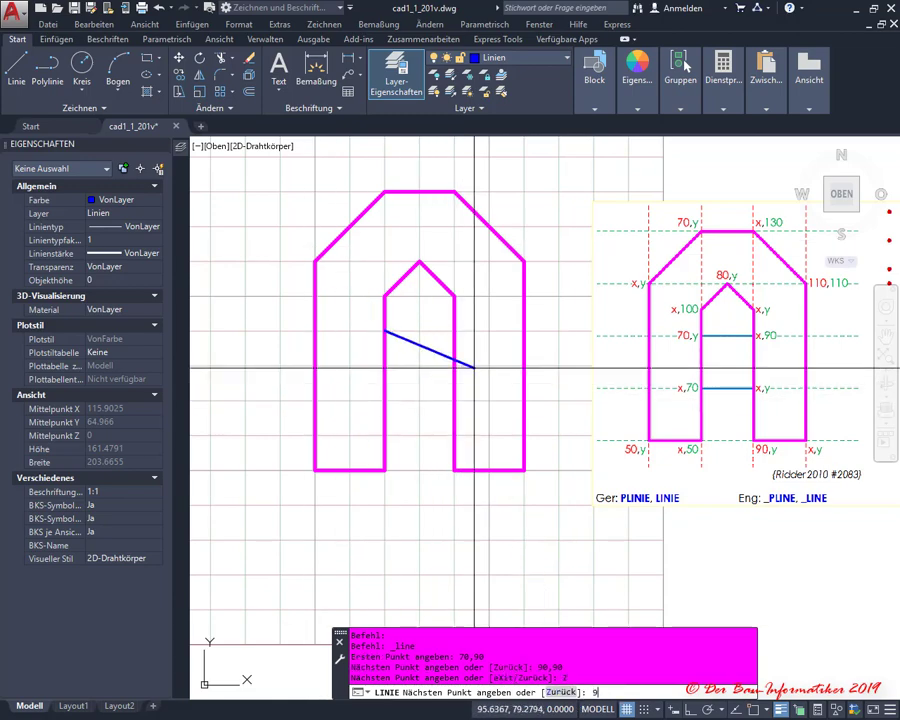
text(0,90)
key(Return)
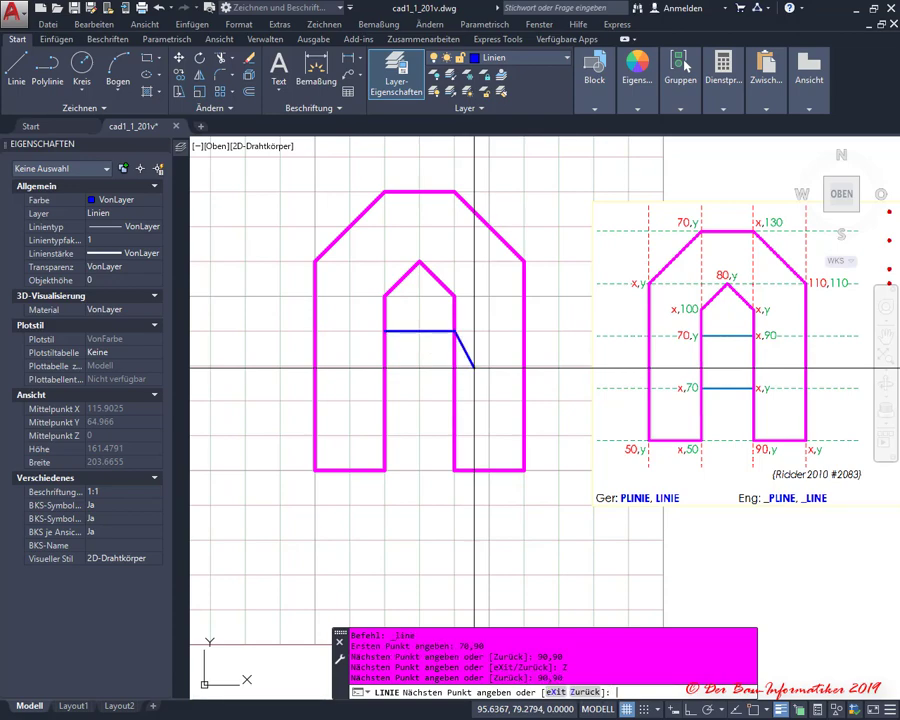
key(Return)
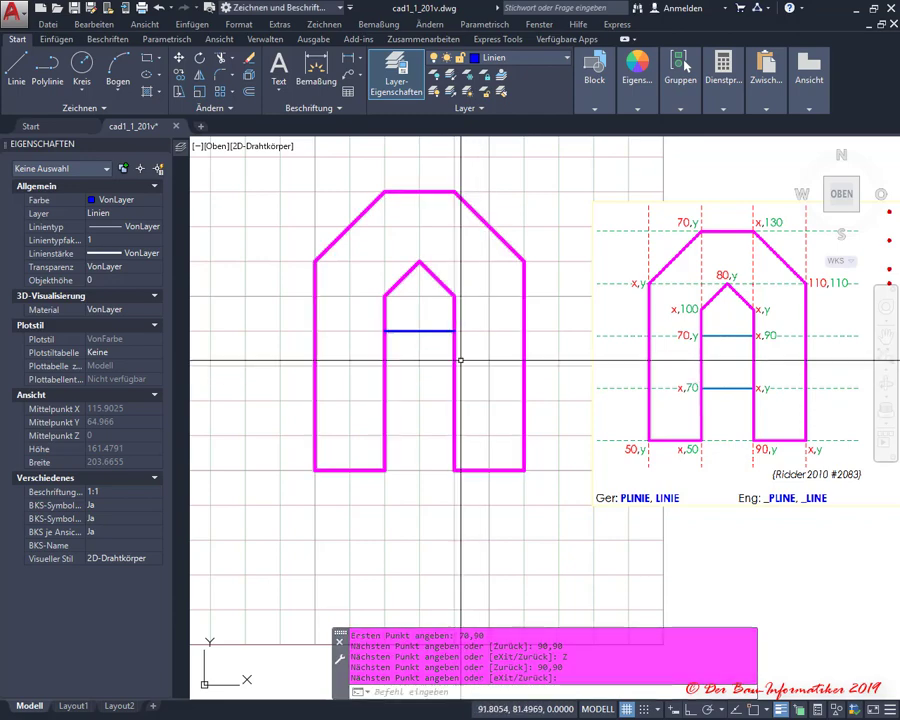
right_click(474, 355)
mouse_move(525, 380)
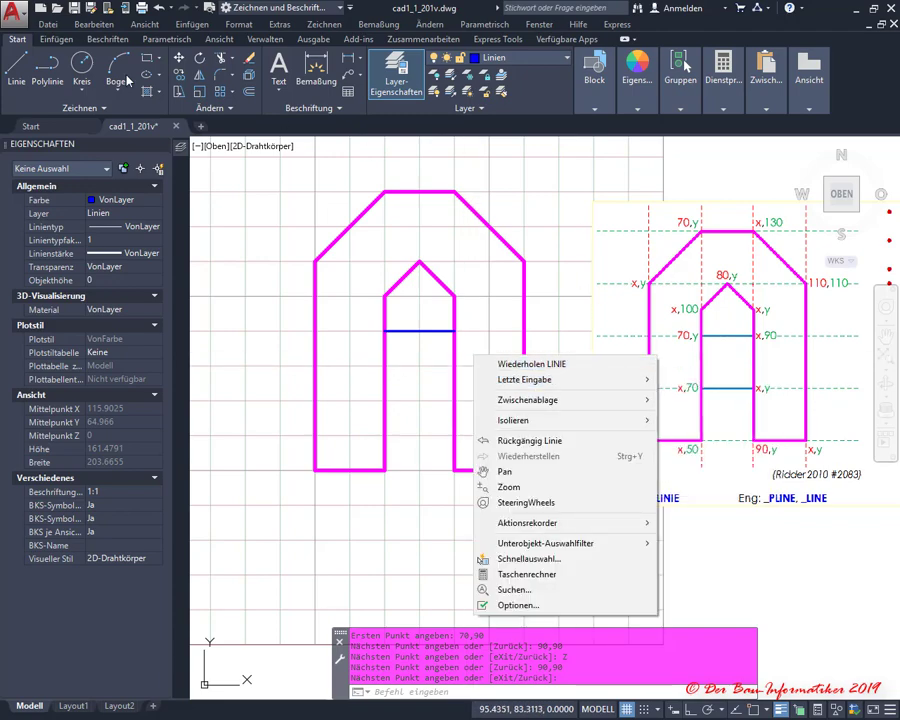
click(416, 530)
click(437, 540)
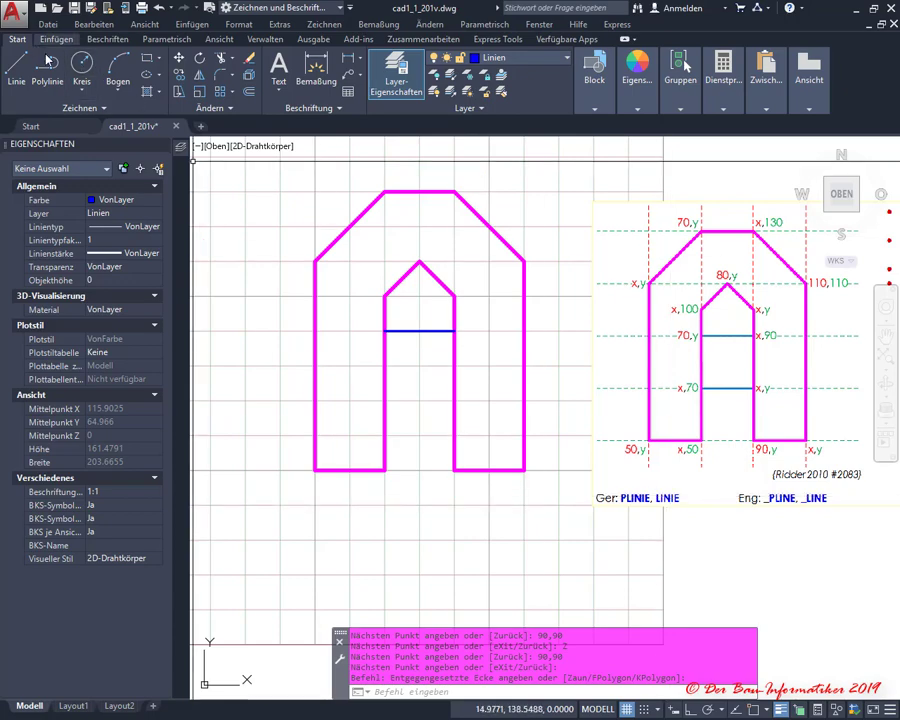
click(421, 692)
text(nie)
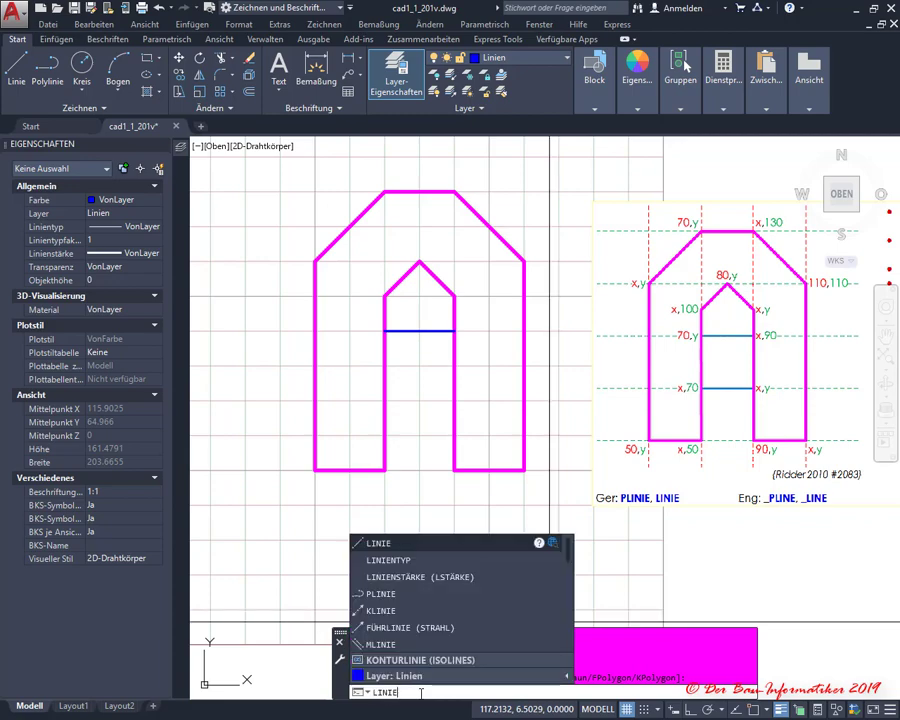
key(Return)
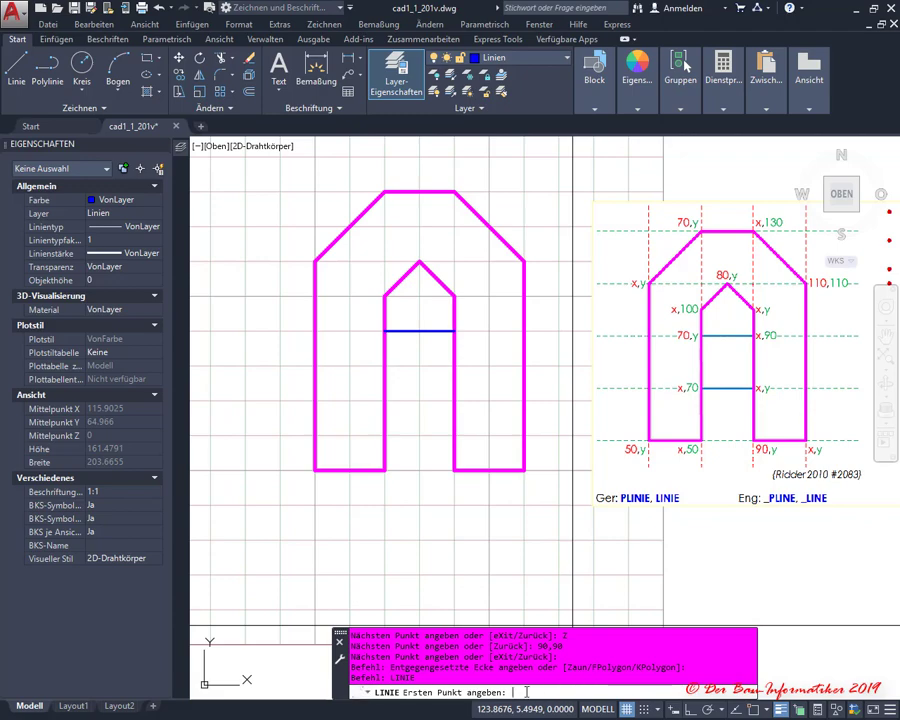
key(Escape)
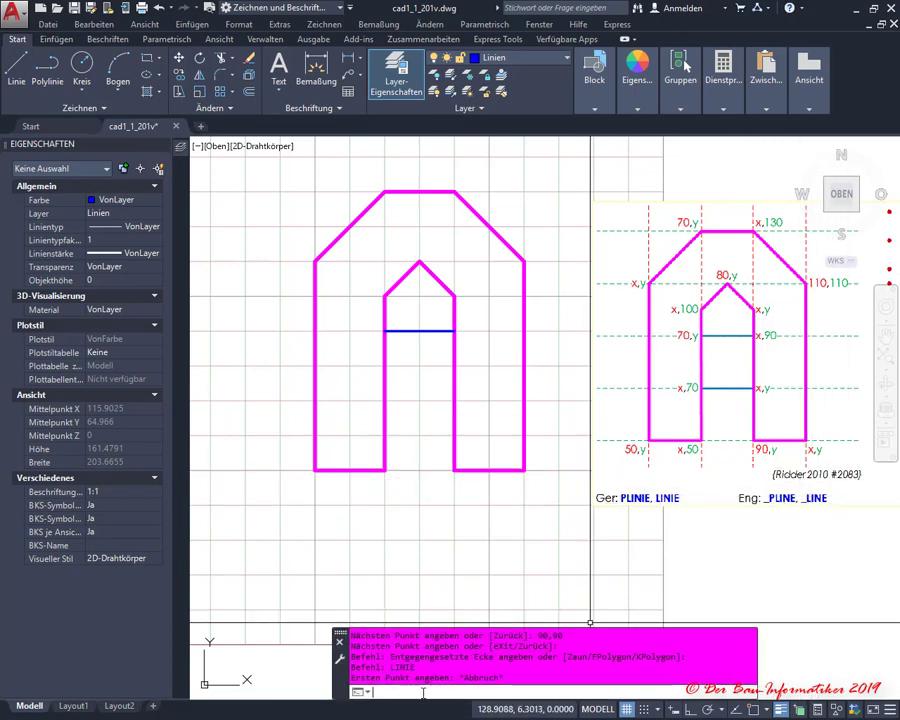
click(539, 692)
text(_Li)
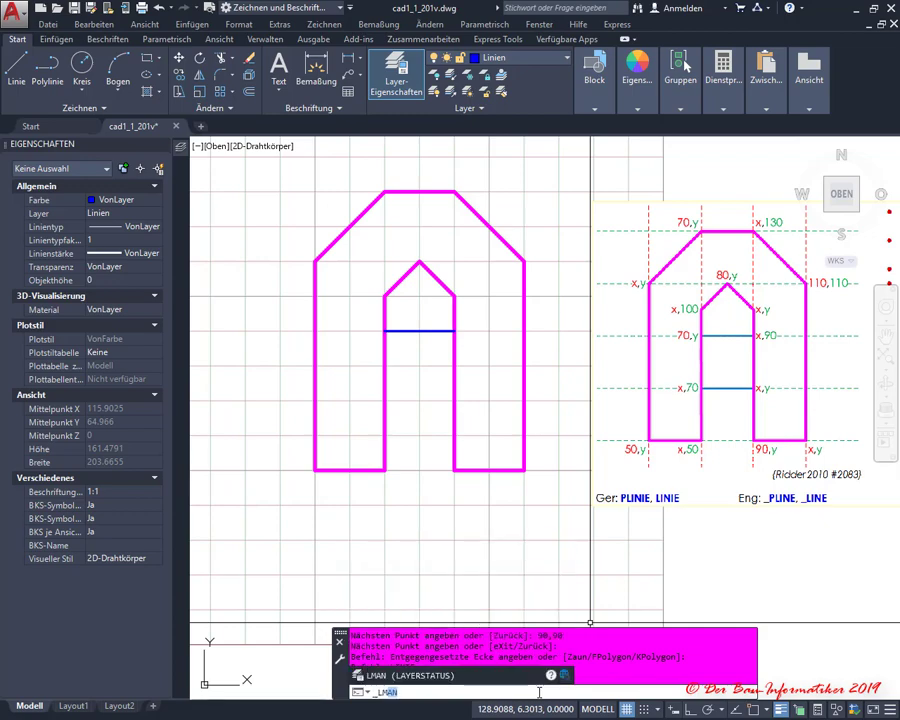
text(ne)
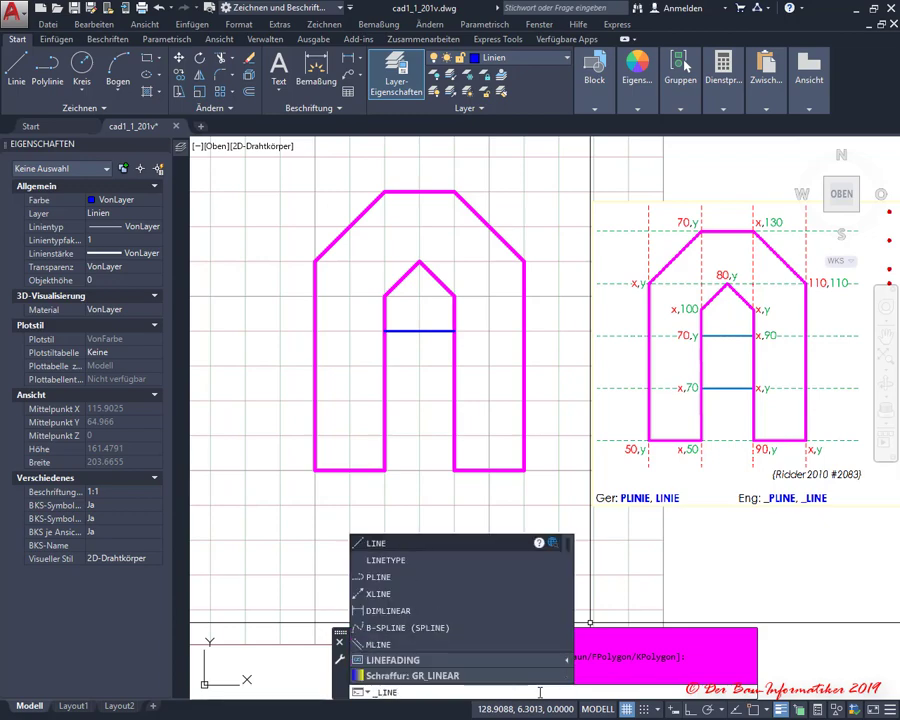
- Draw a line from 70,70 to 90,70 as the lower crossbar
click(367, 541)
text(70,7)
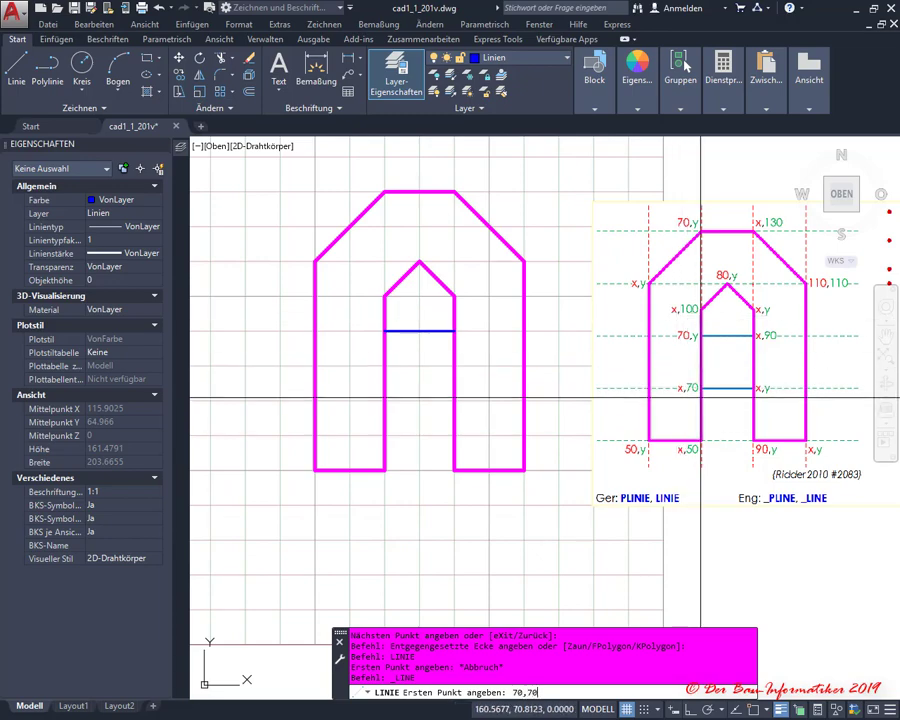
key(Return)
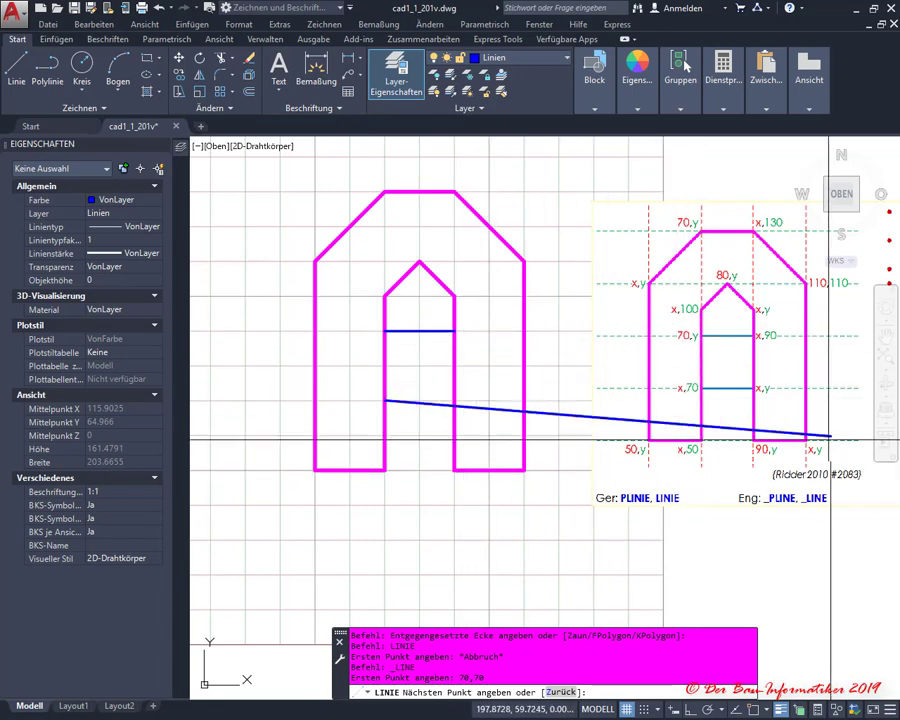
text(9)
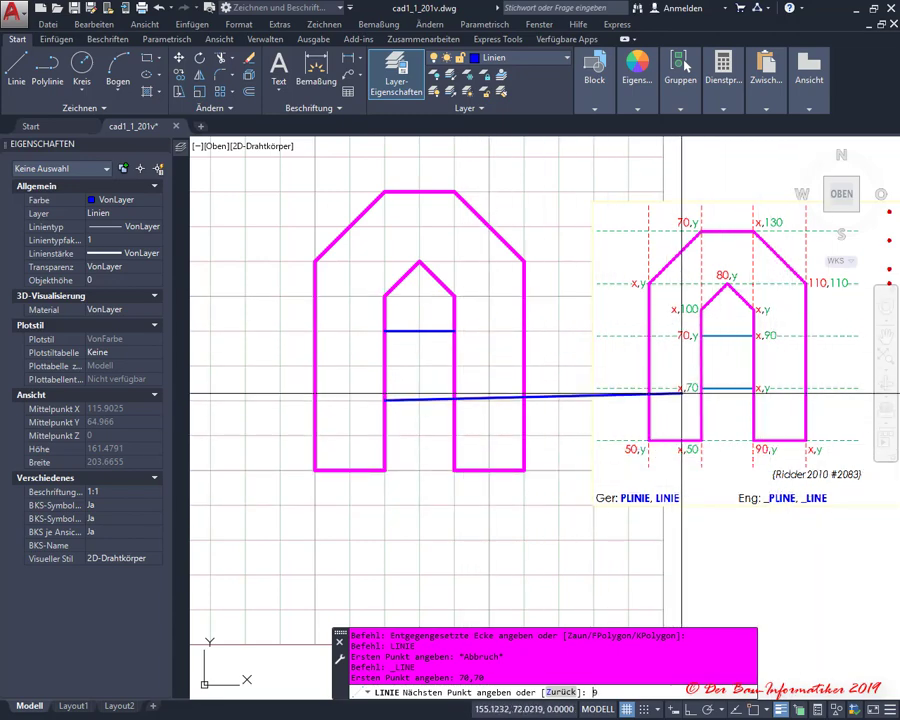
text(0,70)
key(Return)
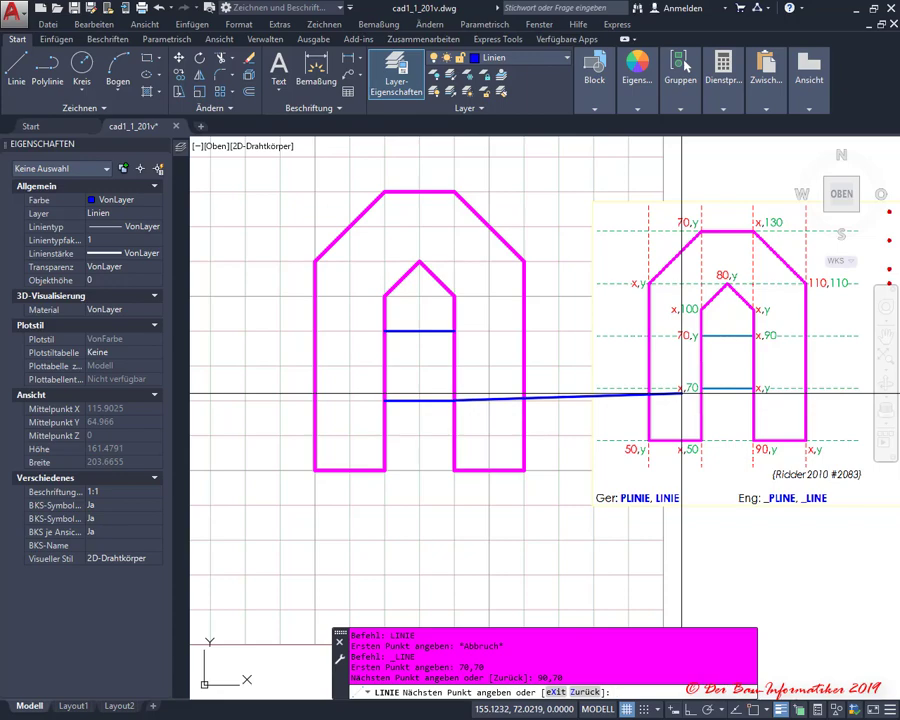
key(Return)
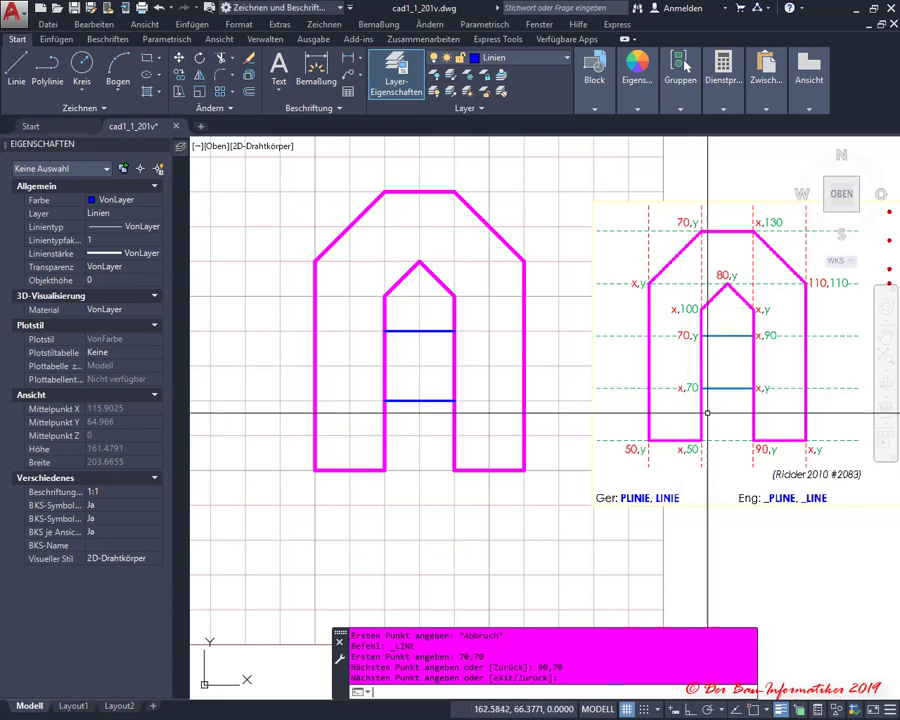
- Turn grid snap back on with F9 after checking the finished letter A
scroll(424, 285, up, 2)
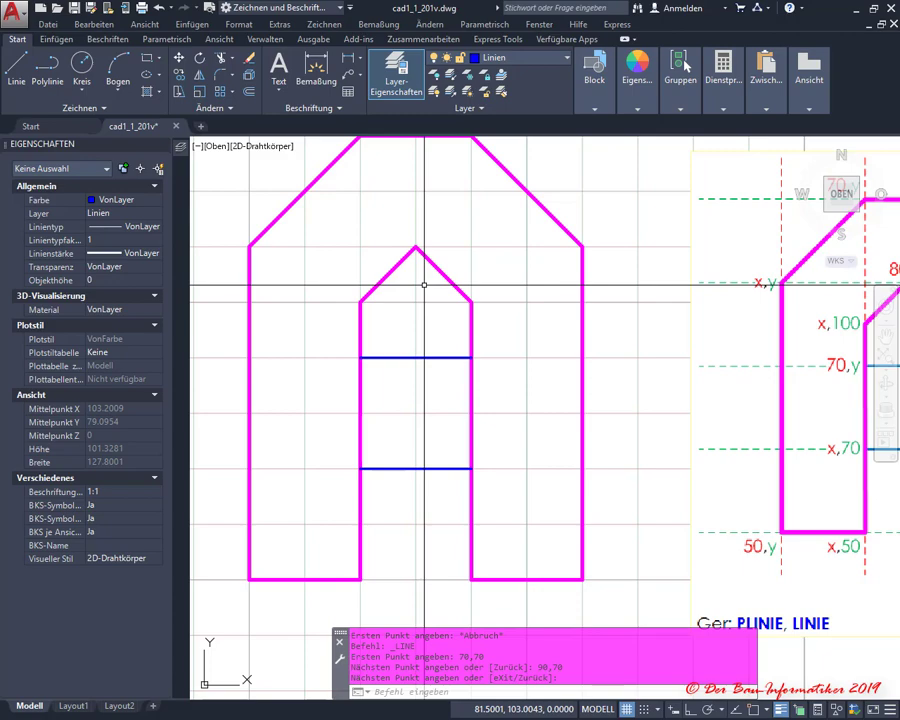
scroll(424, 285, down, 2)
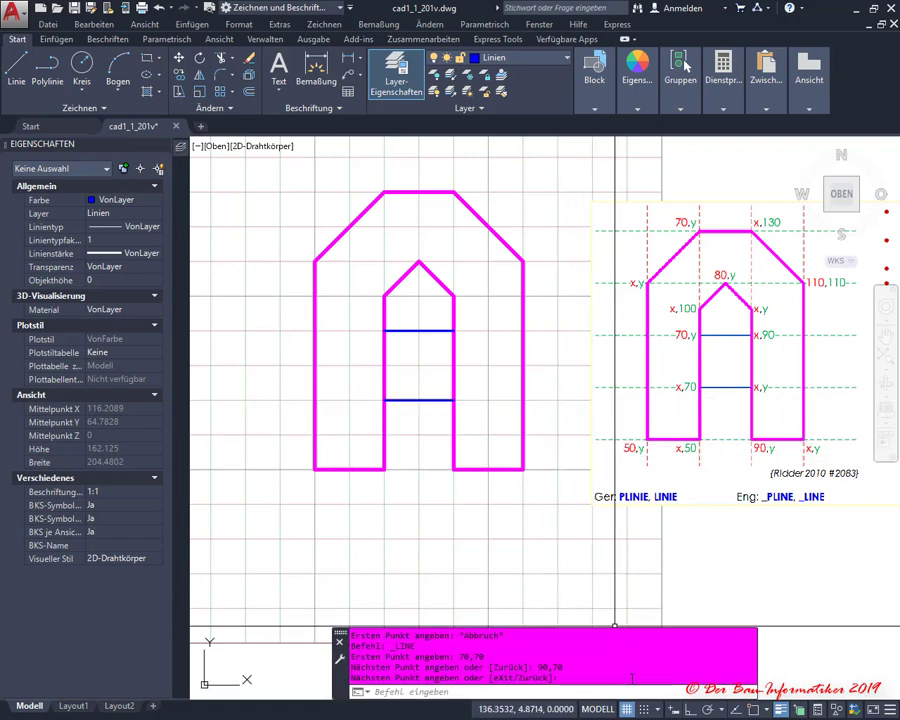
key(F9)
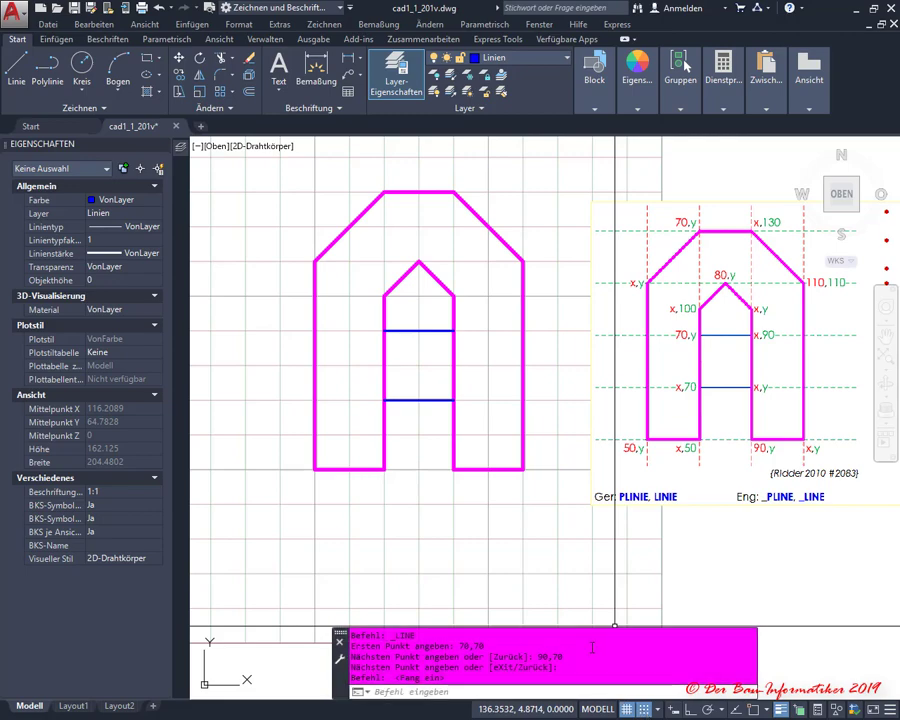